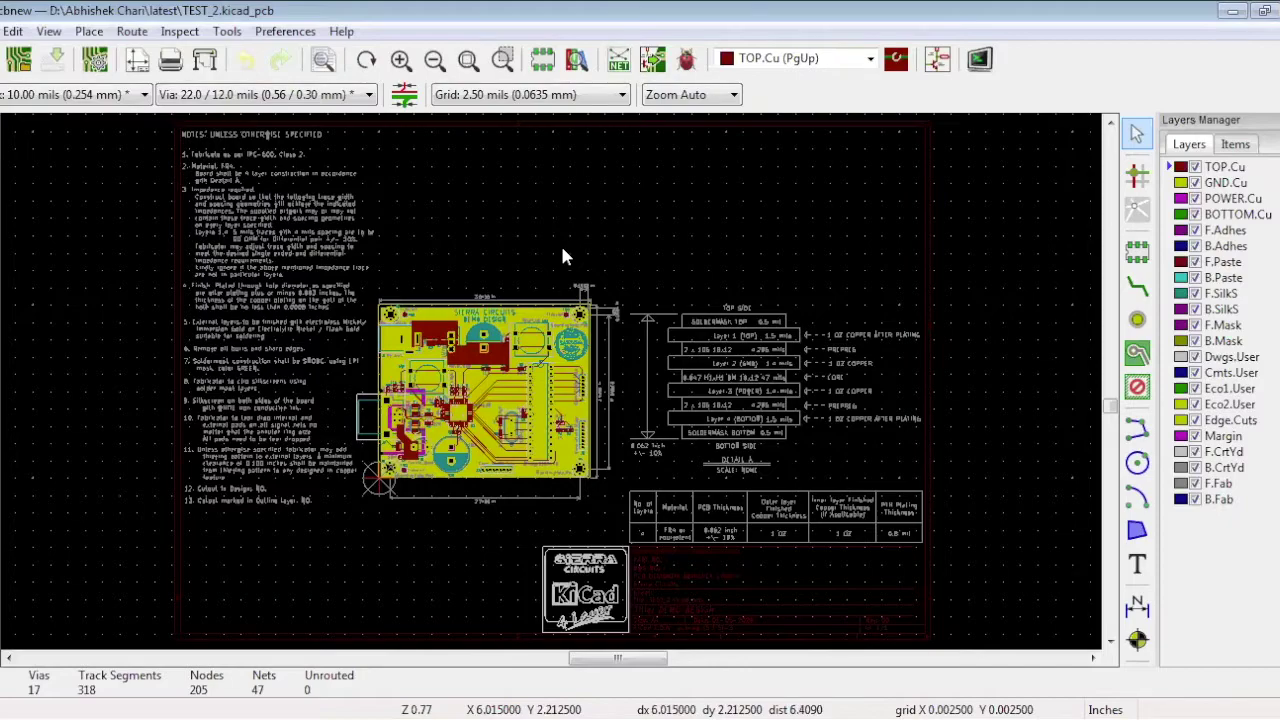
Examine the demo board's layout up close and then the whole fabrication drawing with its notes.
left_click(400, 60)
left_click(400, 60)
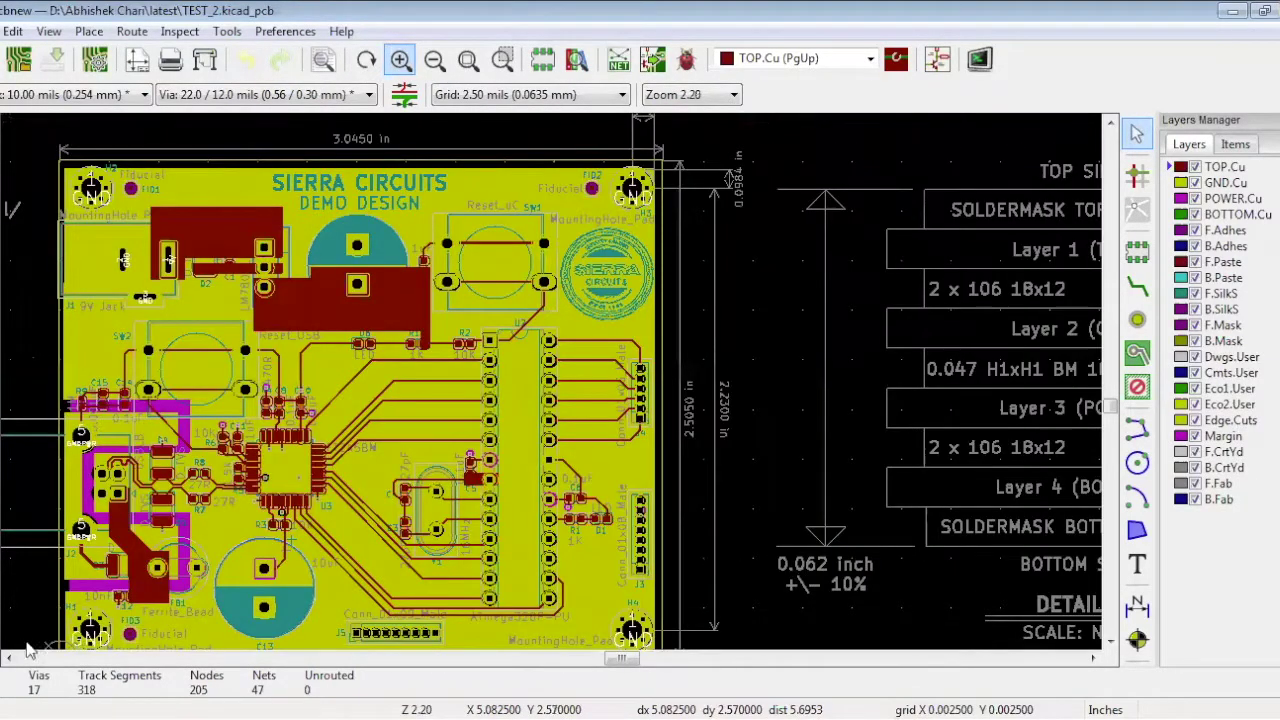
left_click(7, 660)
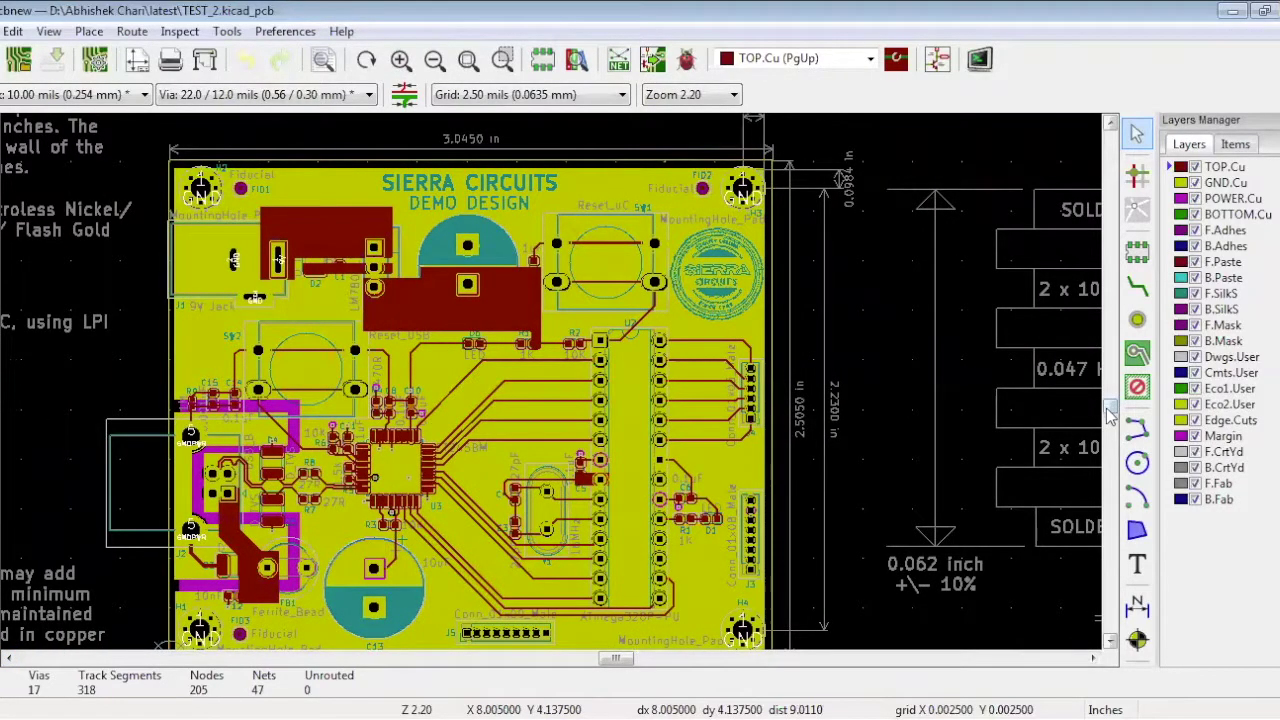
scroll(1110, 418, "down", 5)
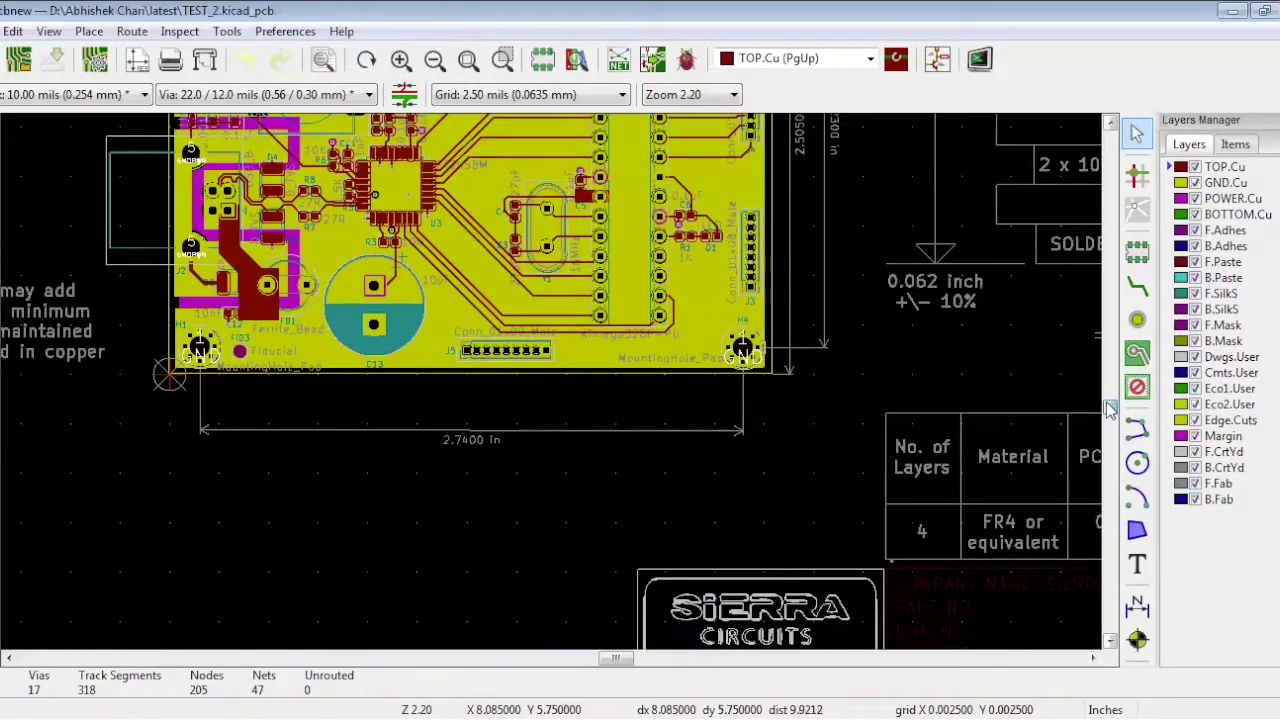
scroll(1110, 412, "up", 4)
scroll(1110, 410, "up", 2)
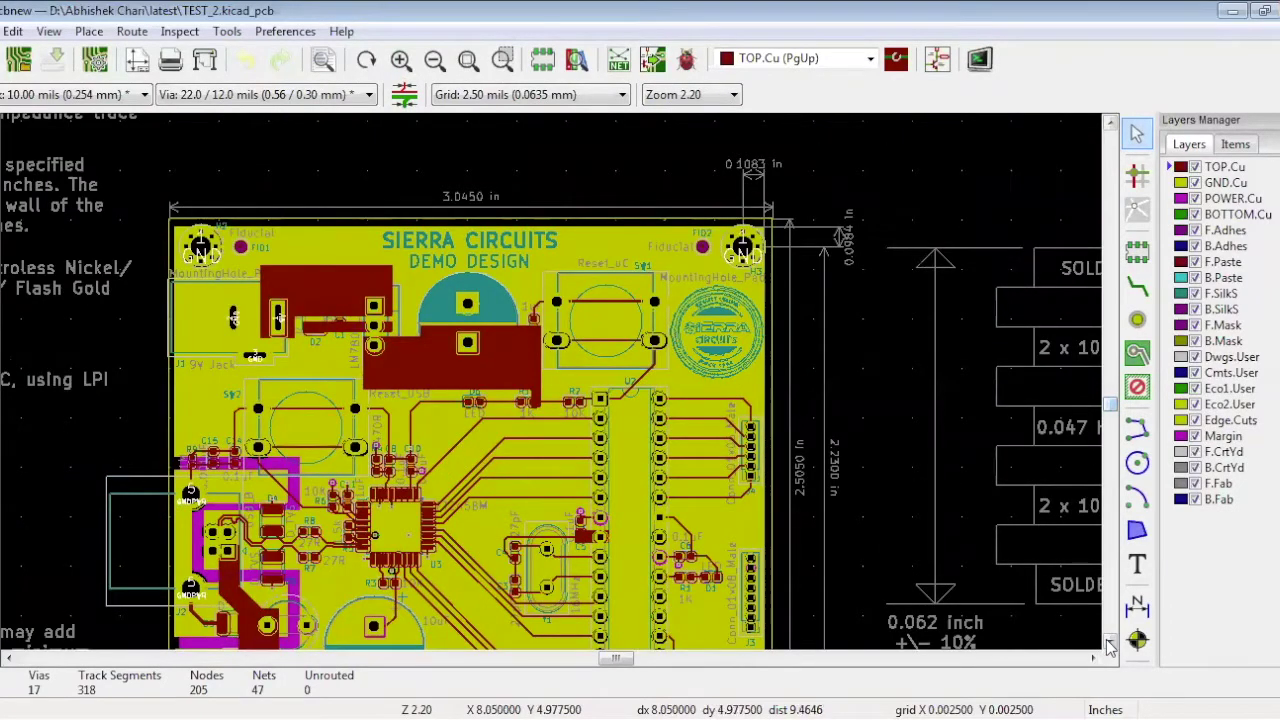
left_click(1109, 641)
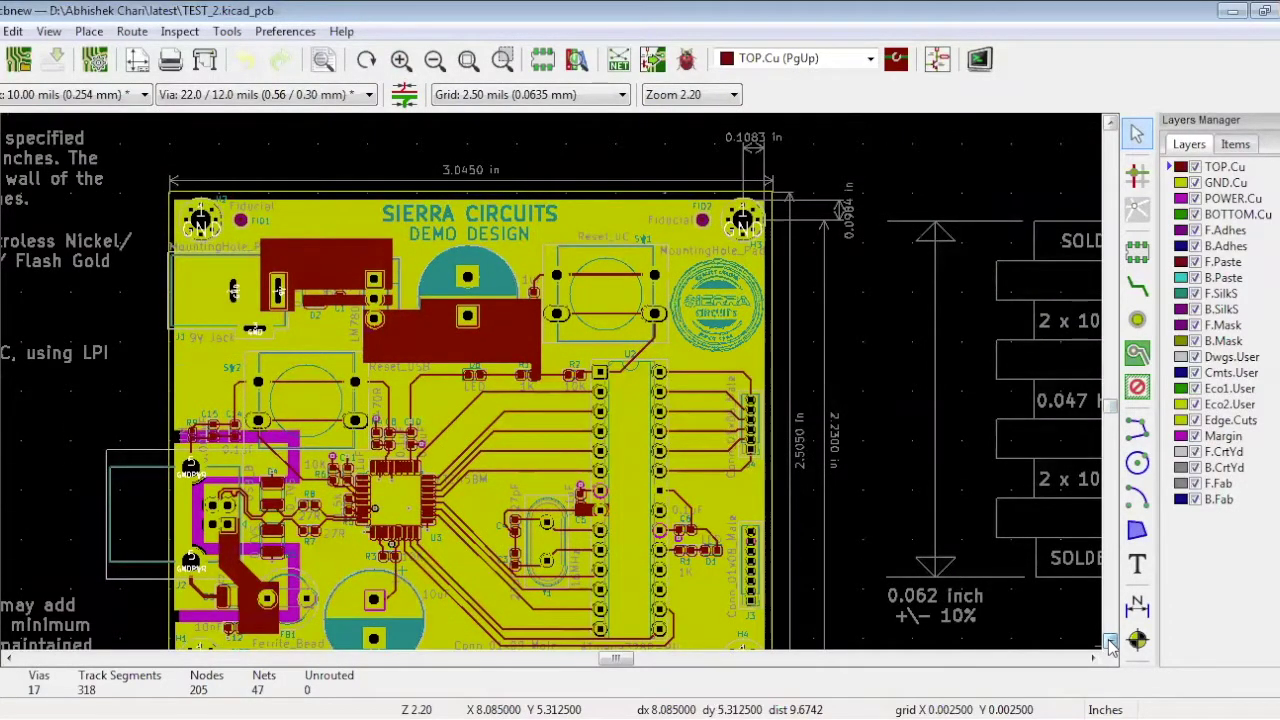
left_click(1109, 641)
left_click(1109, 641)
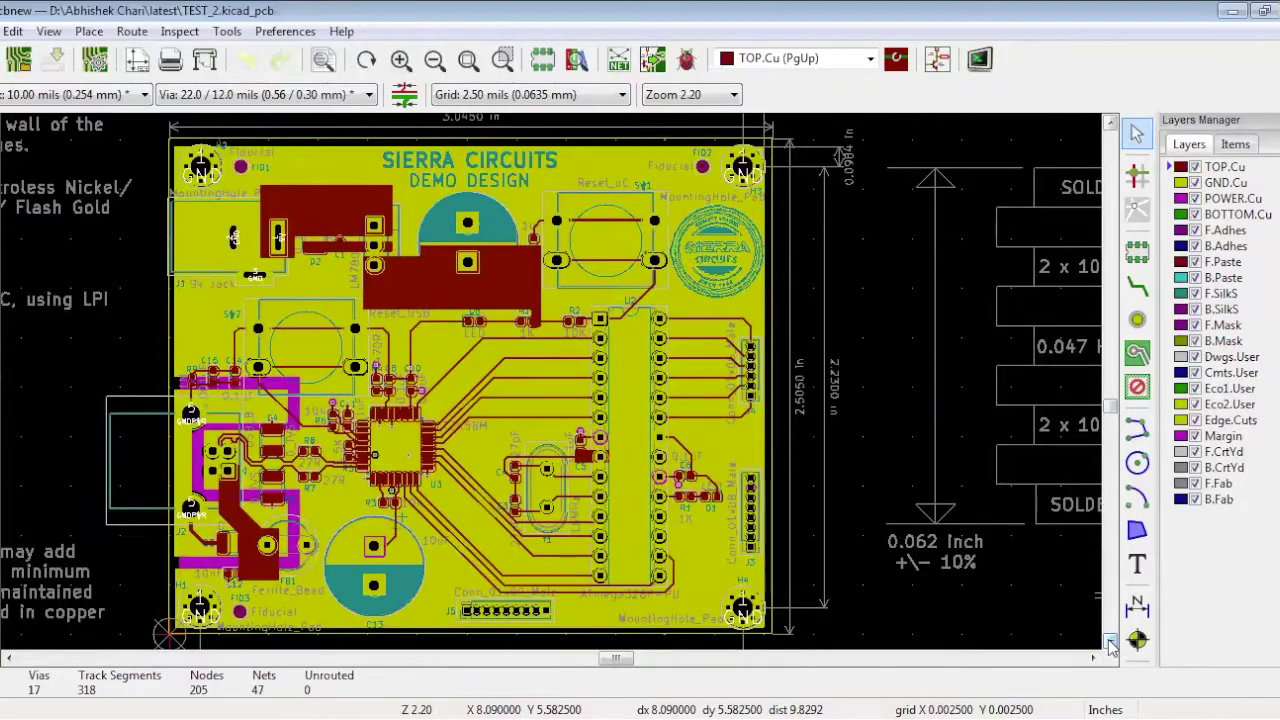
left_click(436, 60)
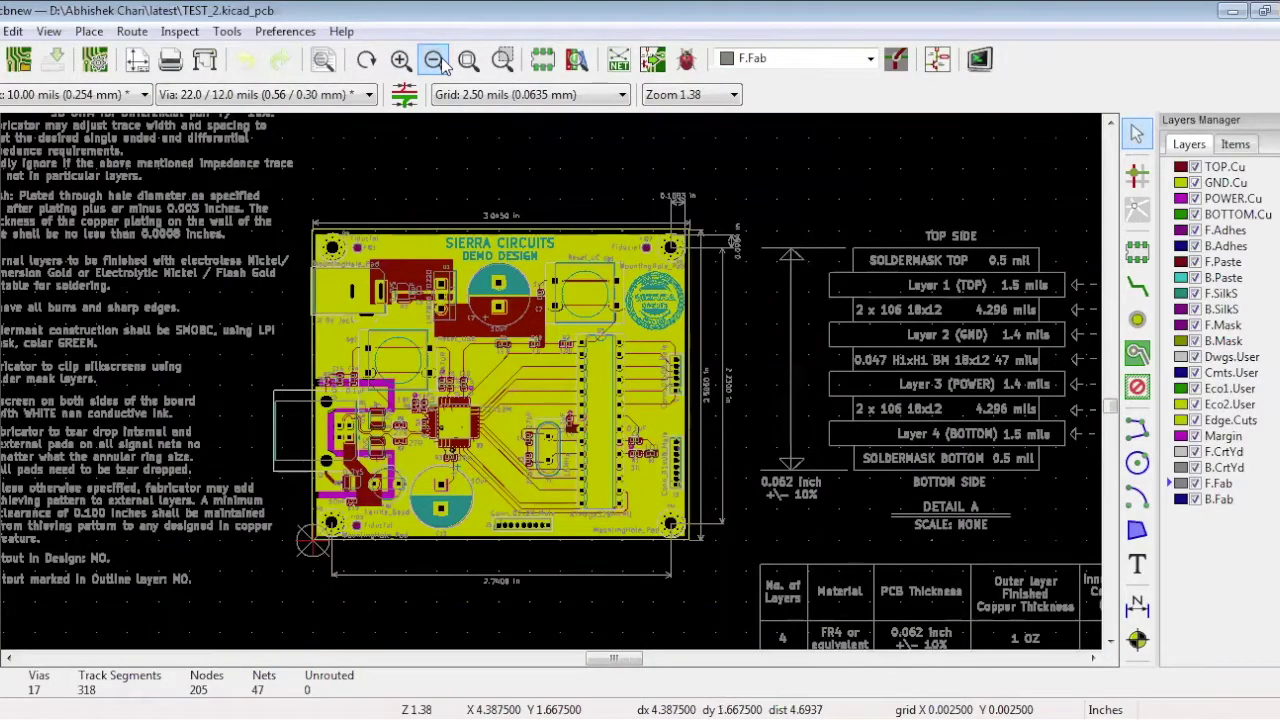
left_click(436, 60)
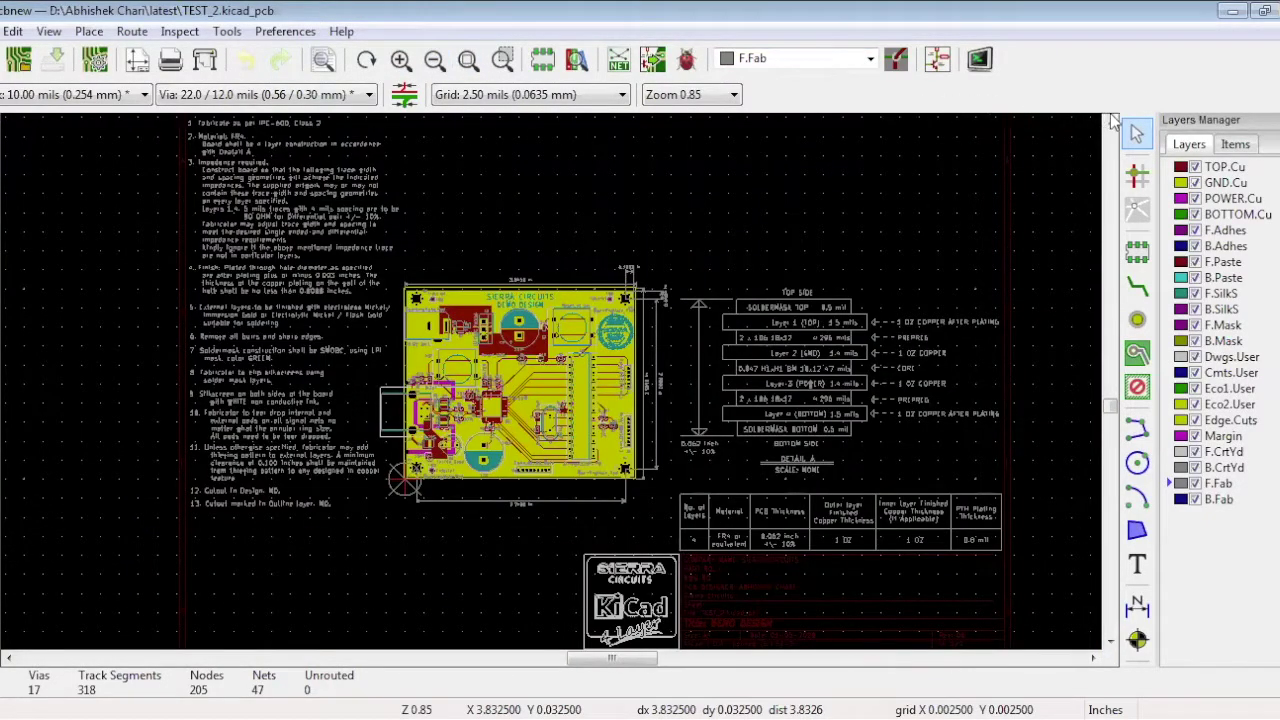
left_click(1111, 123)
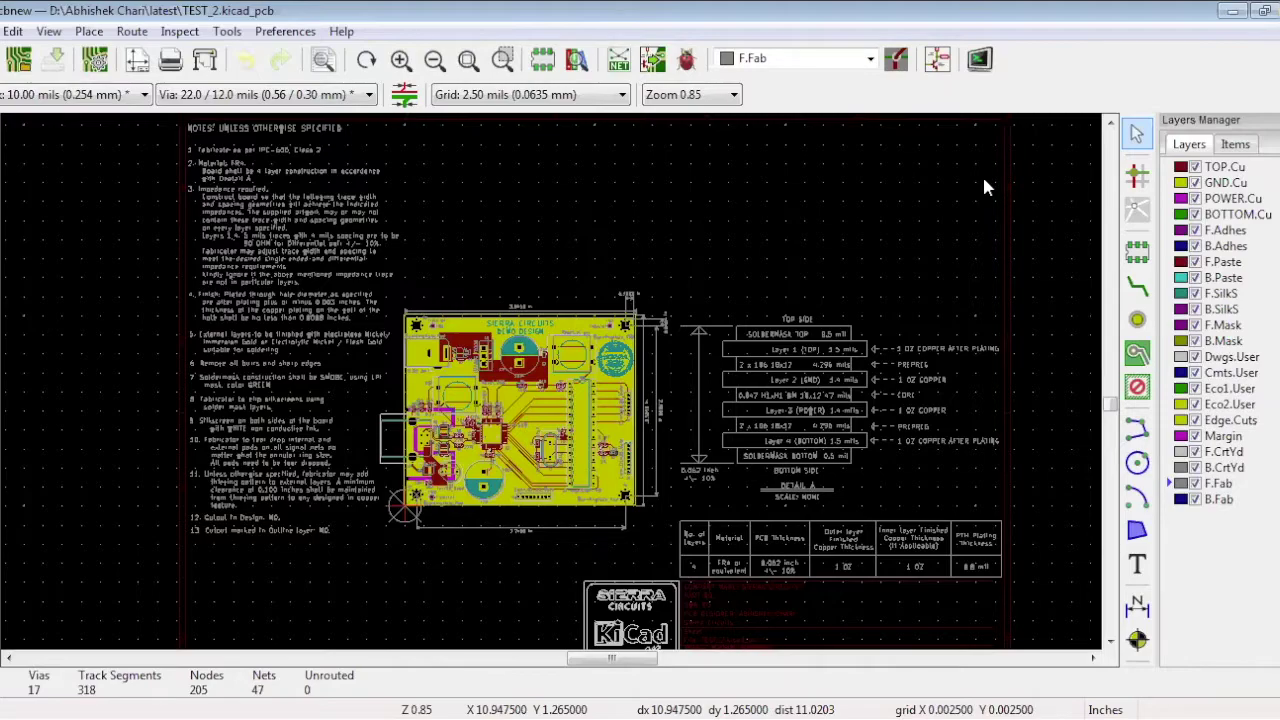
Examine the board's outline and mounting-hole dimensions together with the layer stackup in Detail A.
left_click(401, 59)
scroll(667, 248, "up", 1)
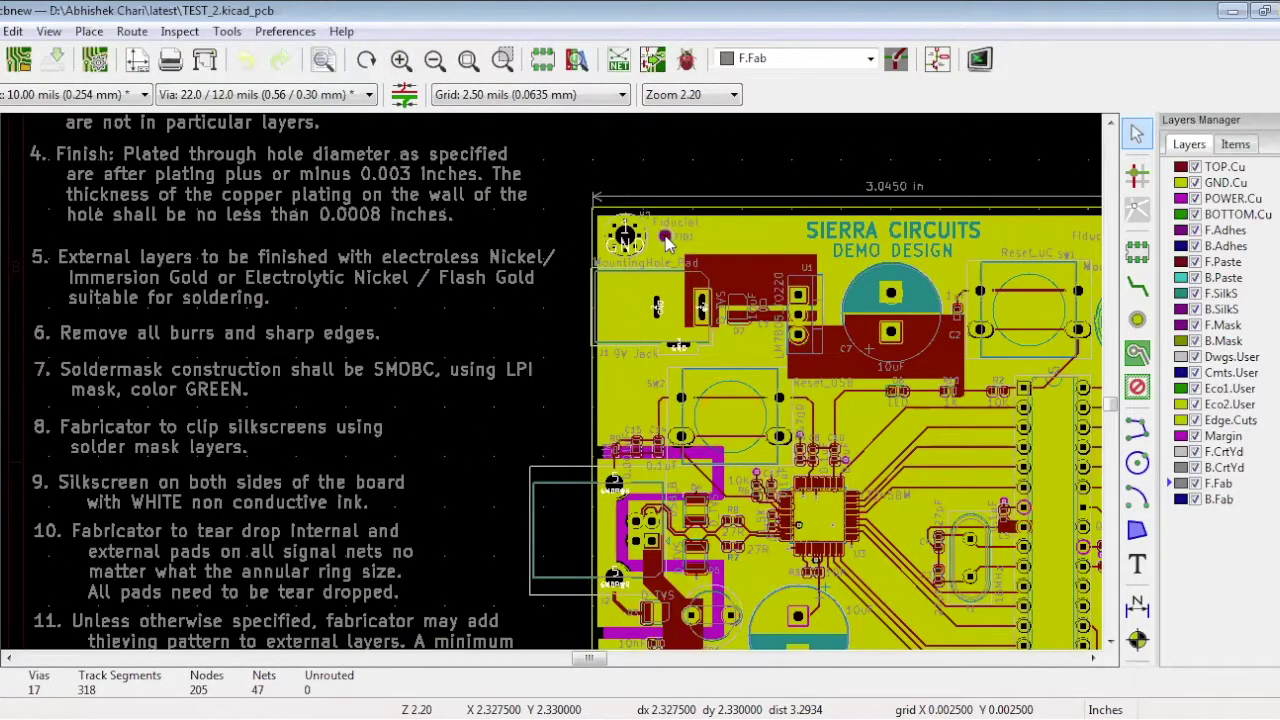
left_click(1094, 659)
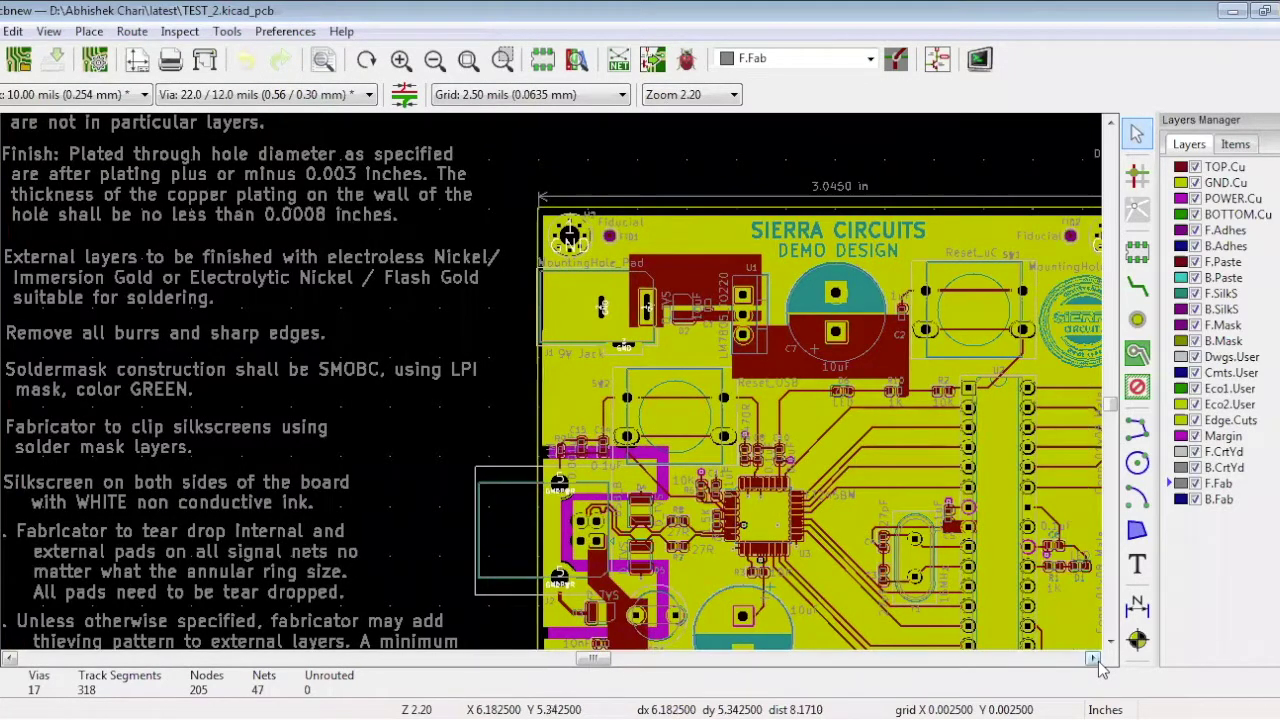
left_click(1094, 659)
left_click(1094, 659)
left_click(1094, 659)
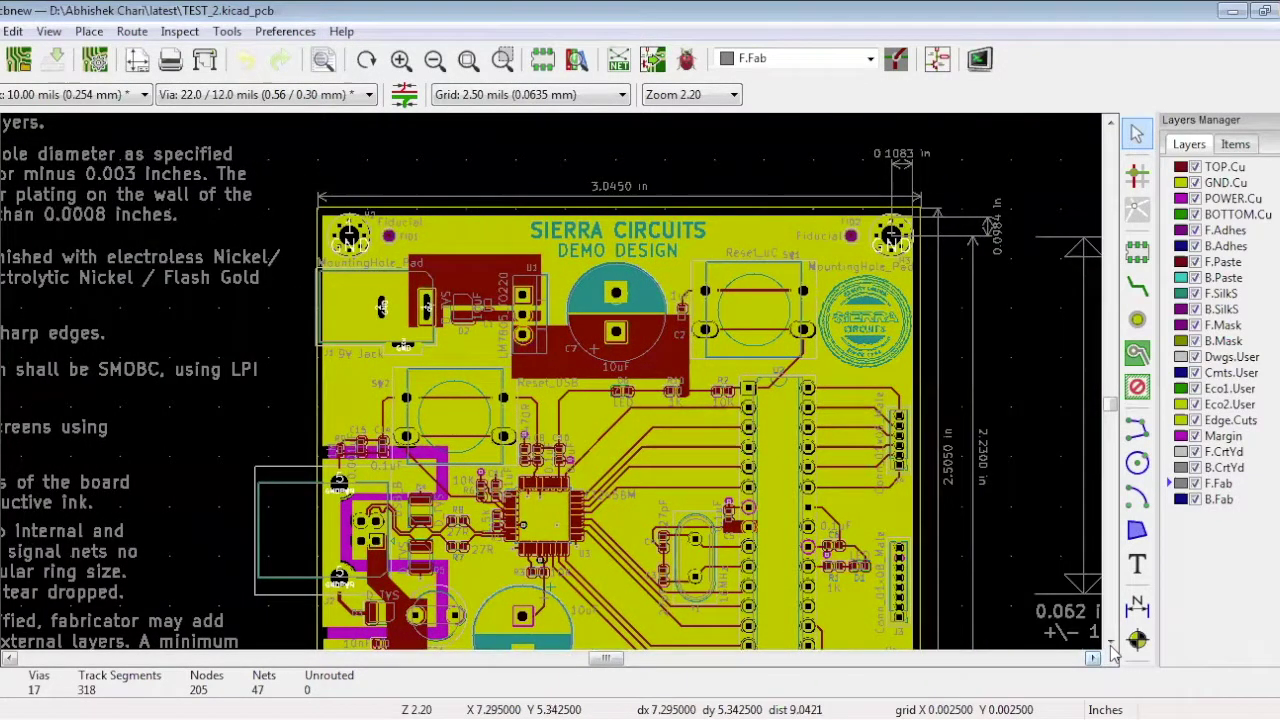
left_click(1094, 659)
left_click(1110, 643)
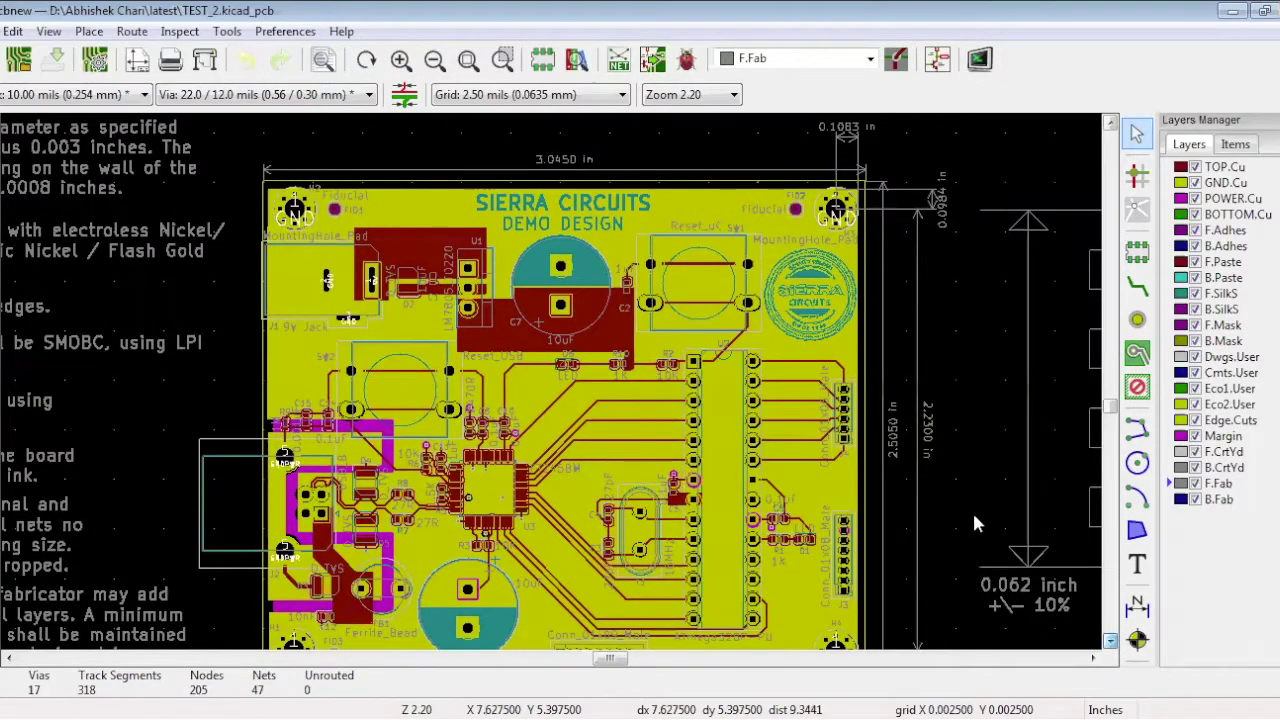
scroll(975, 520, "down", 1)
scroll(975, 505, "up", 2)
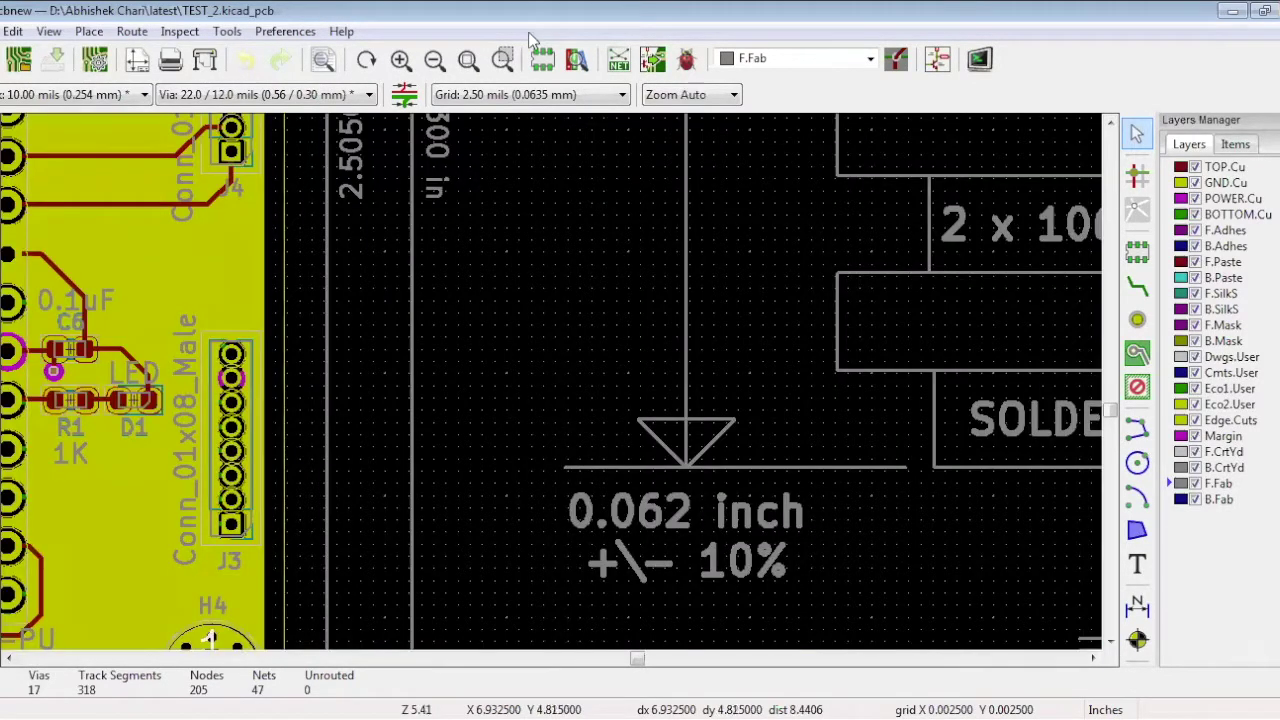
left_click(435, 60)
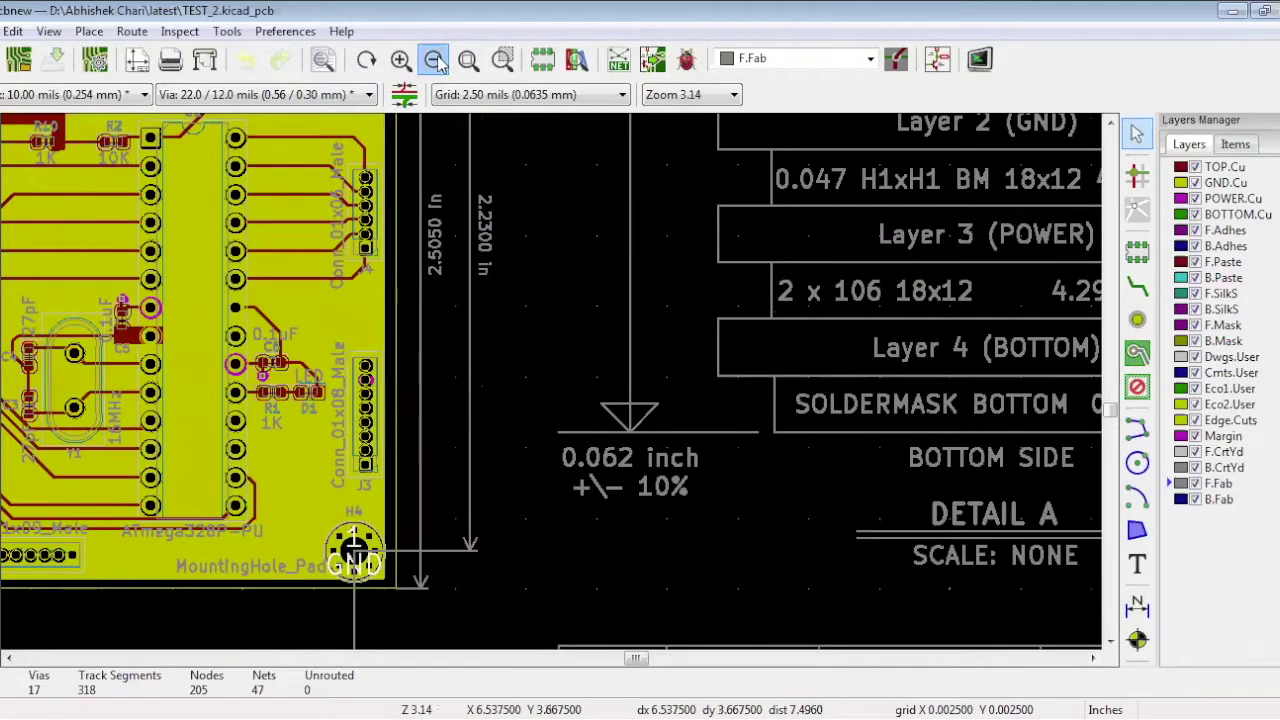
left_click(435, 60)
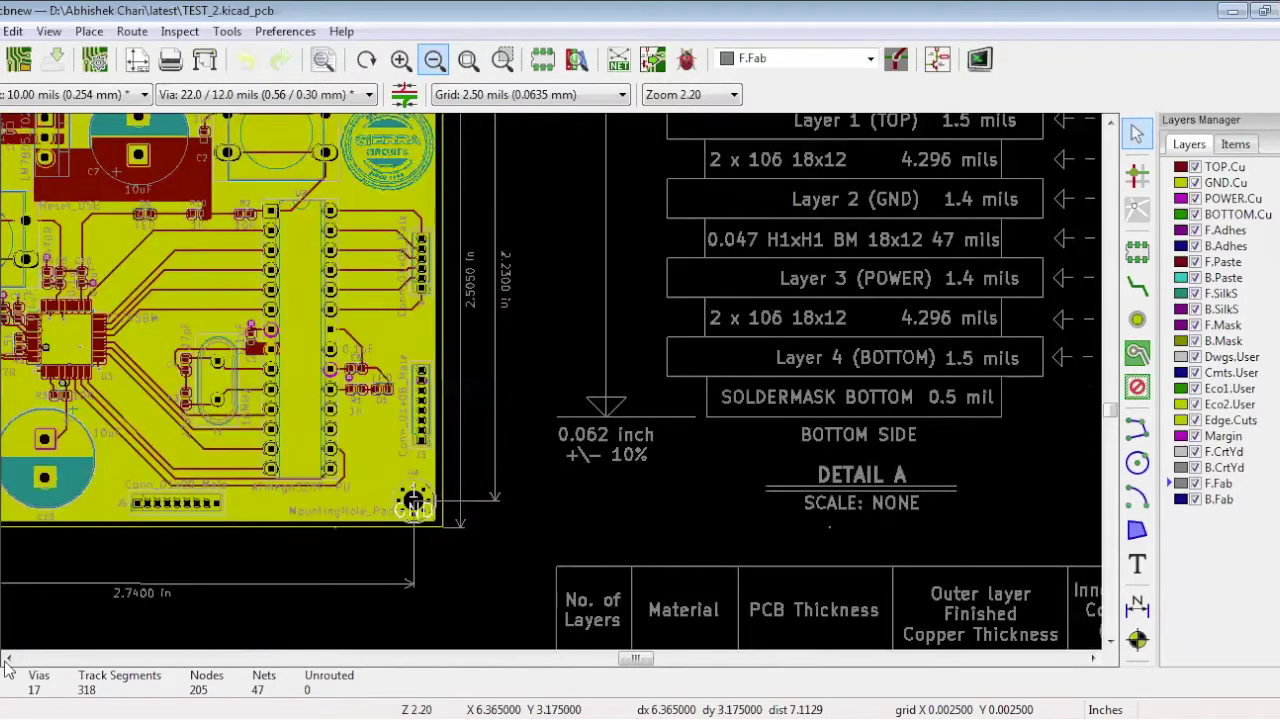
key("F2")
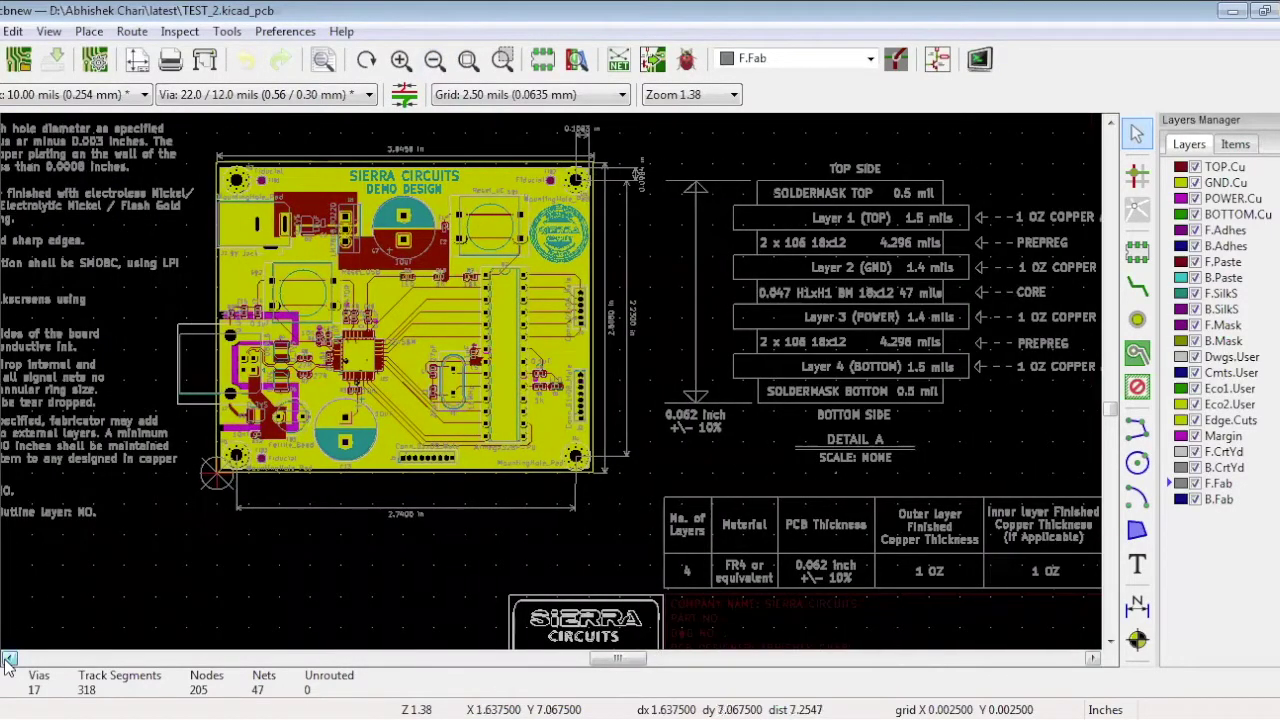
left_click(7, 659)
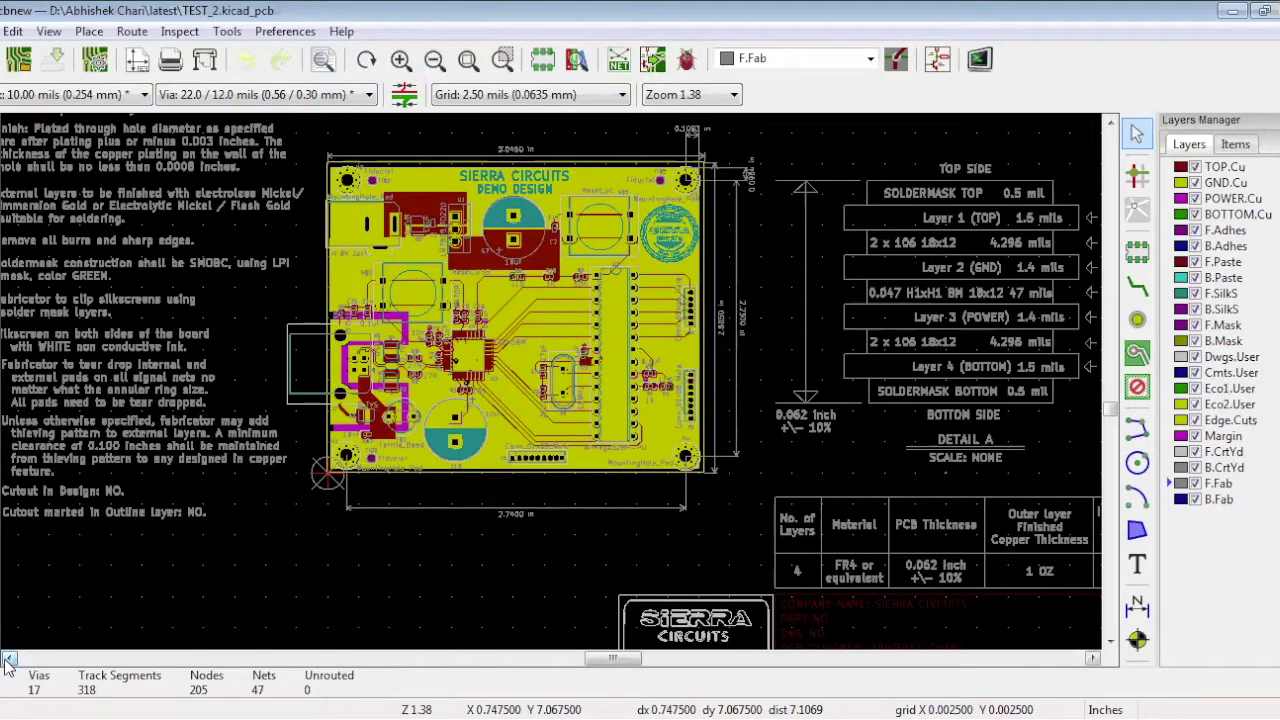
left_click(434, 59)
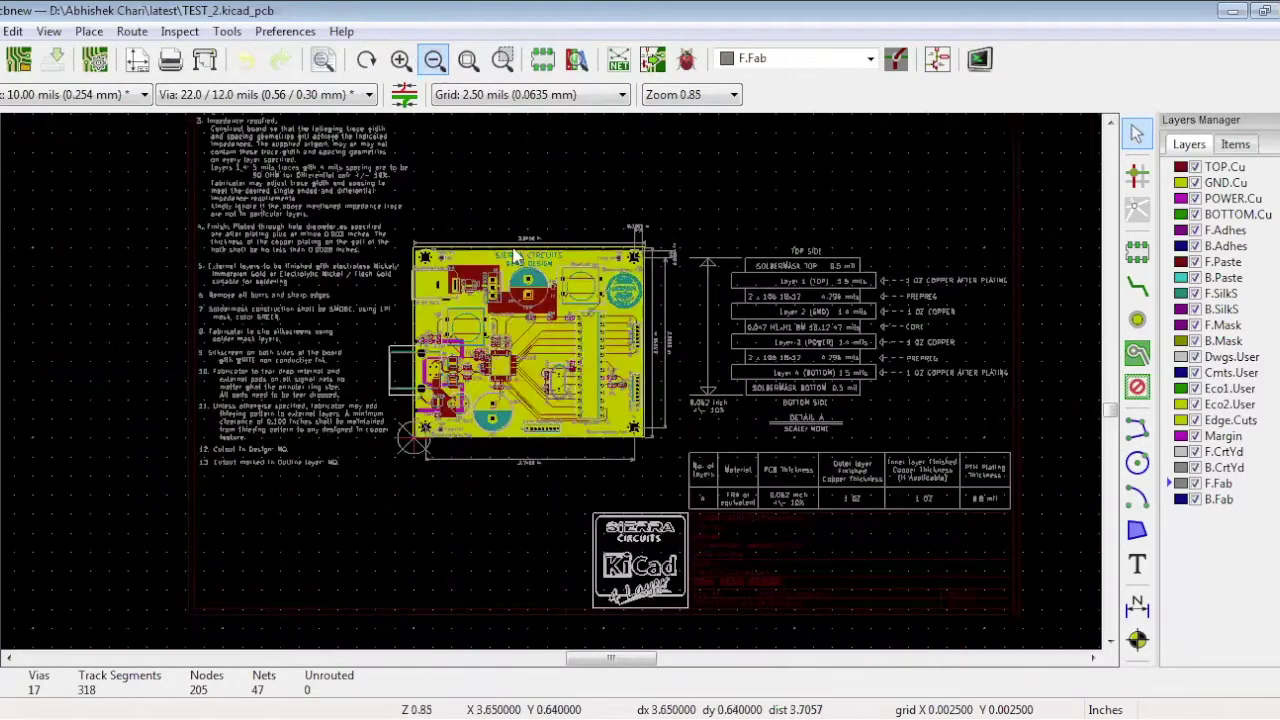
Inspect the board specification table and title block, then review the title block parameters in the Page Settings and accept them.
left_click(400, 60)
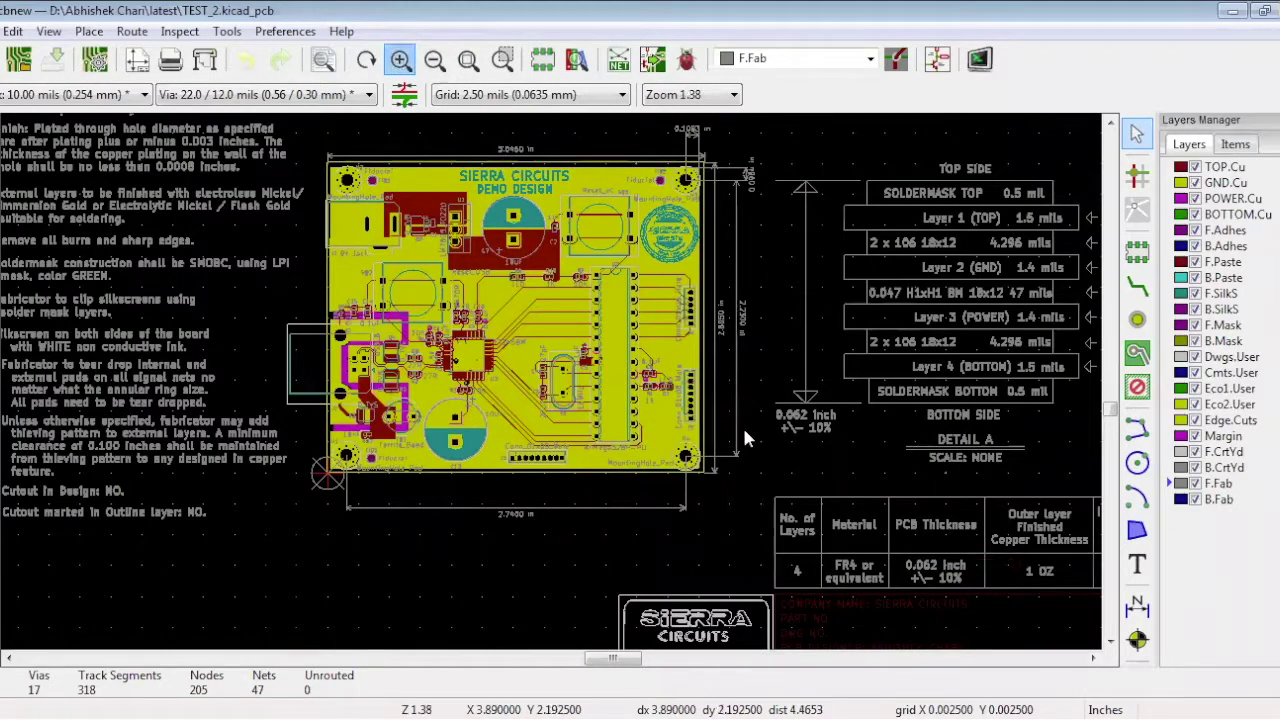
key("F1")
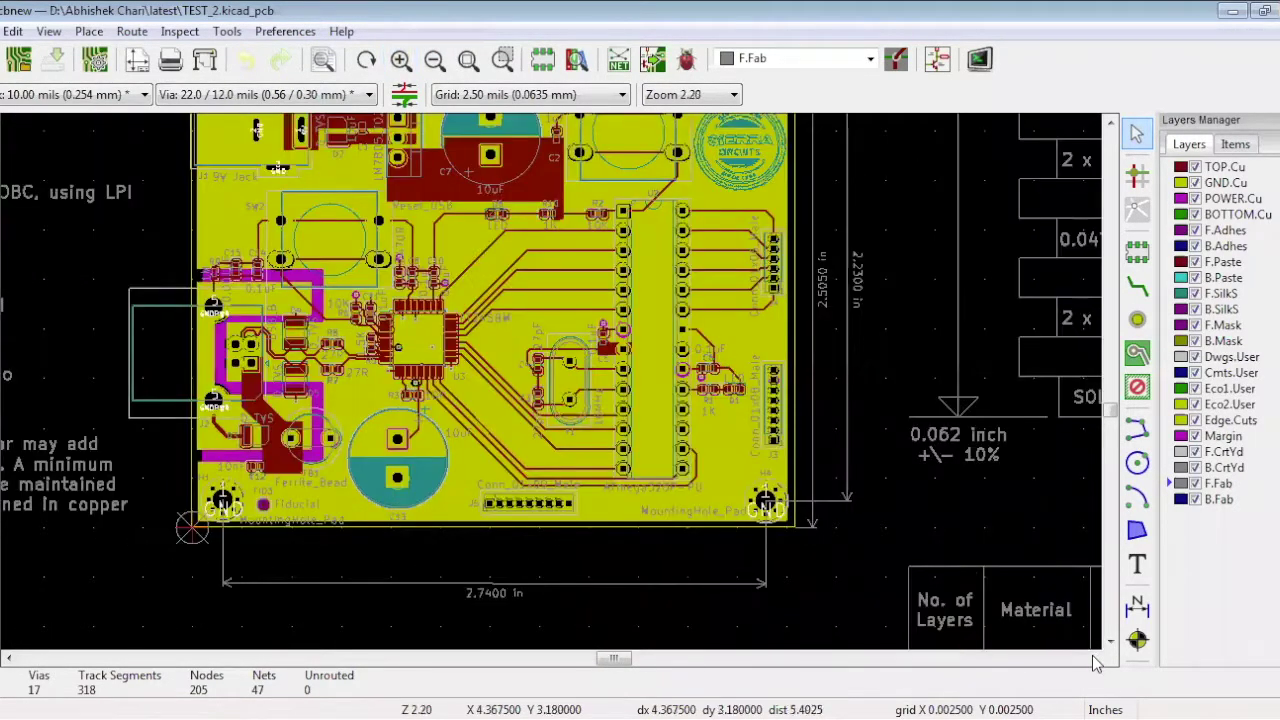
scroll(1118, 648, "down", 6)
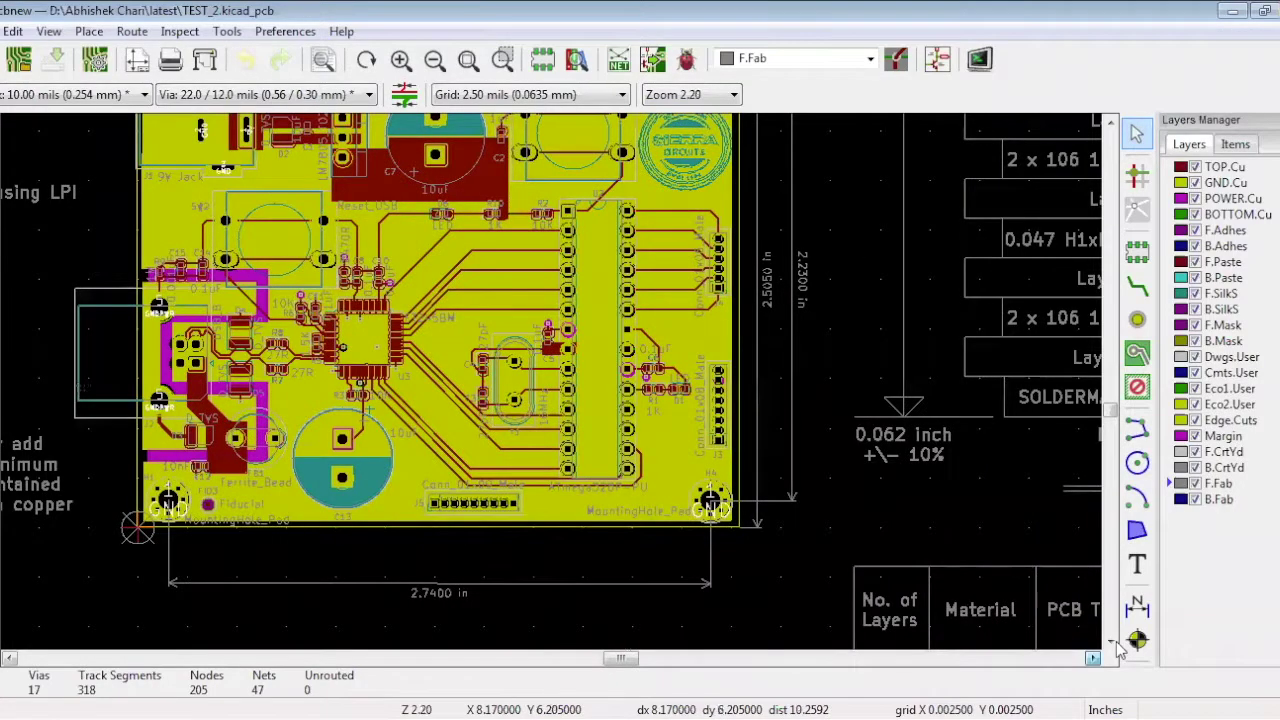
scroll(1118, 648, "down", 5)
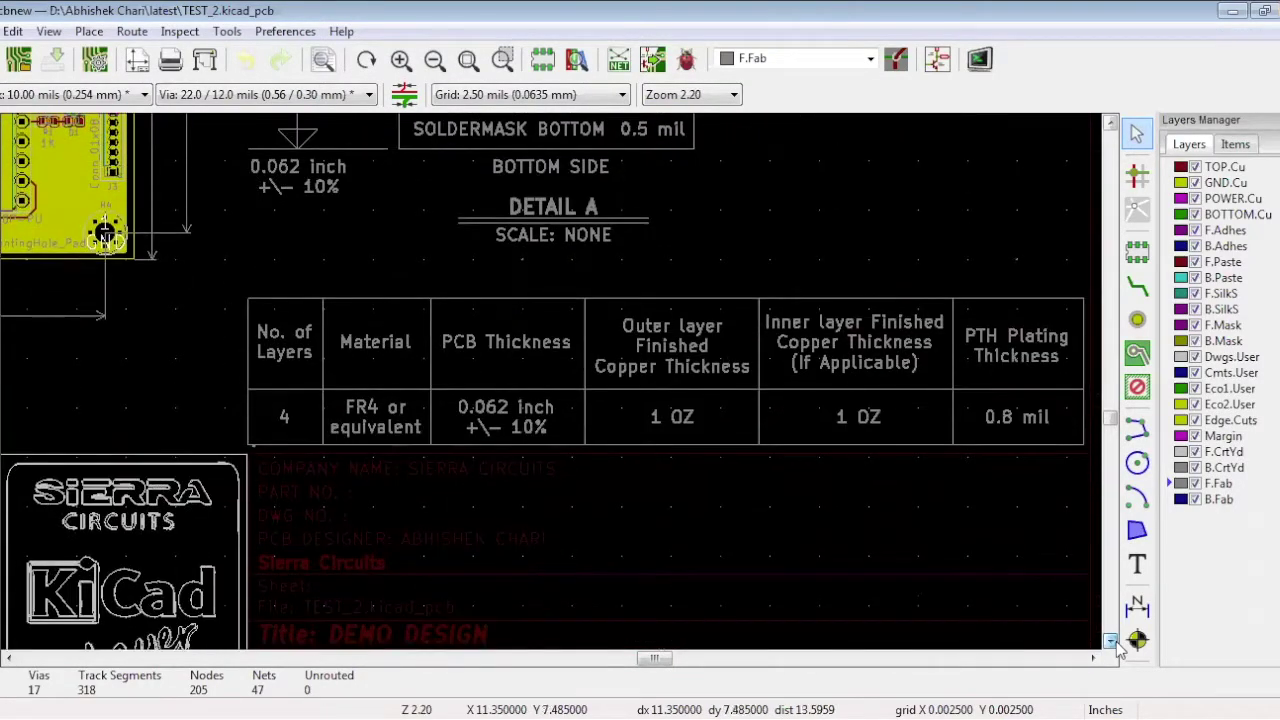
left_click(1093, 657)
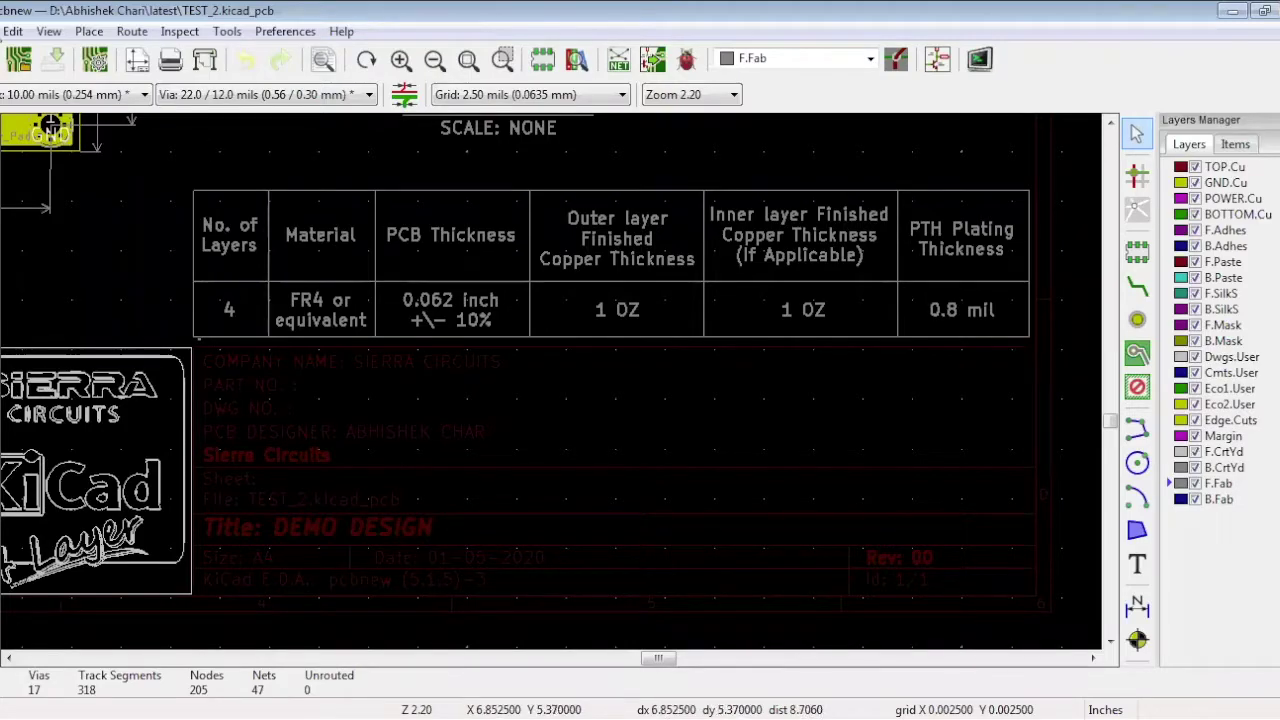
key("alt+f")
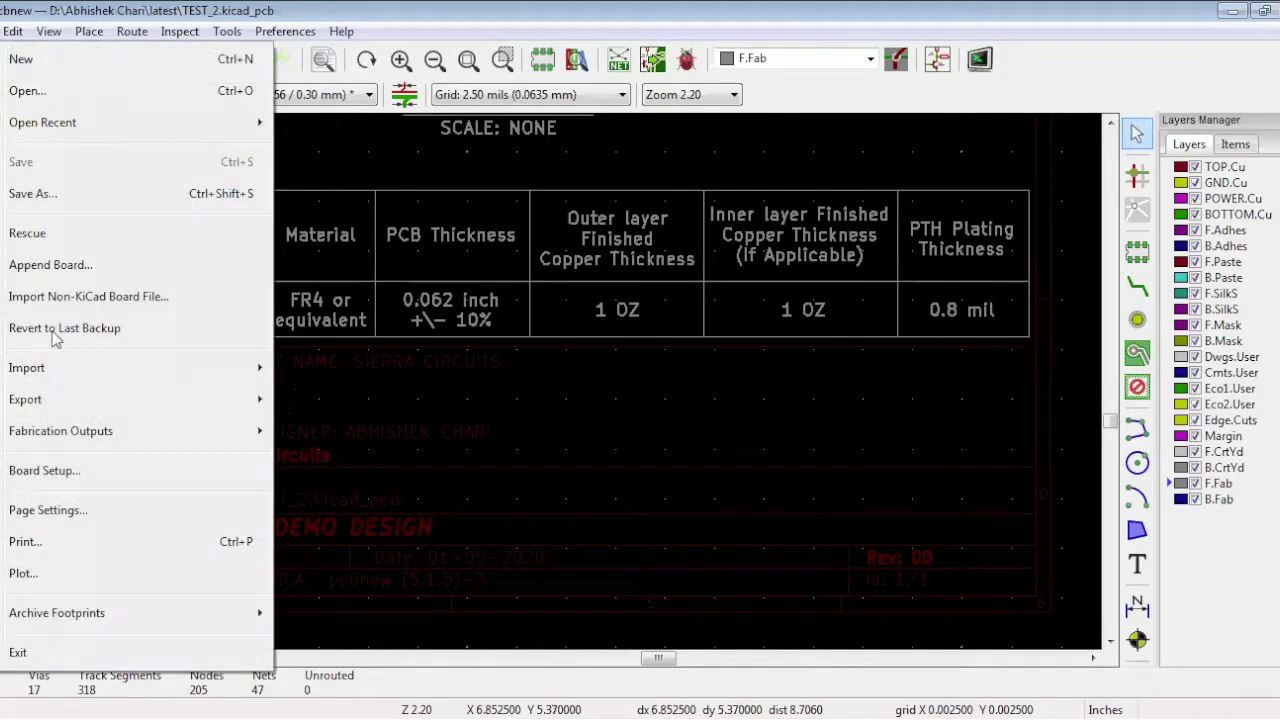
left_click(83, 511)
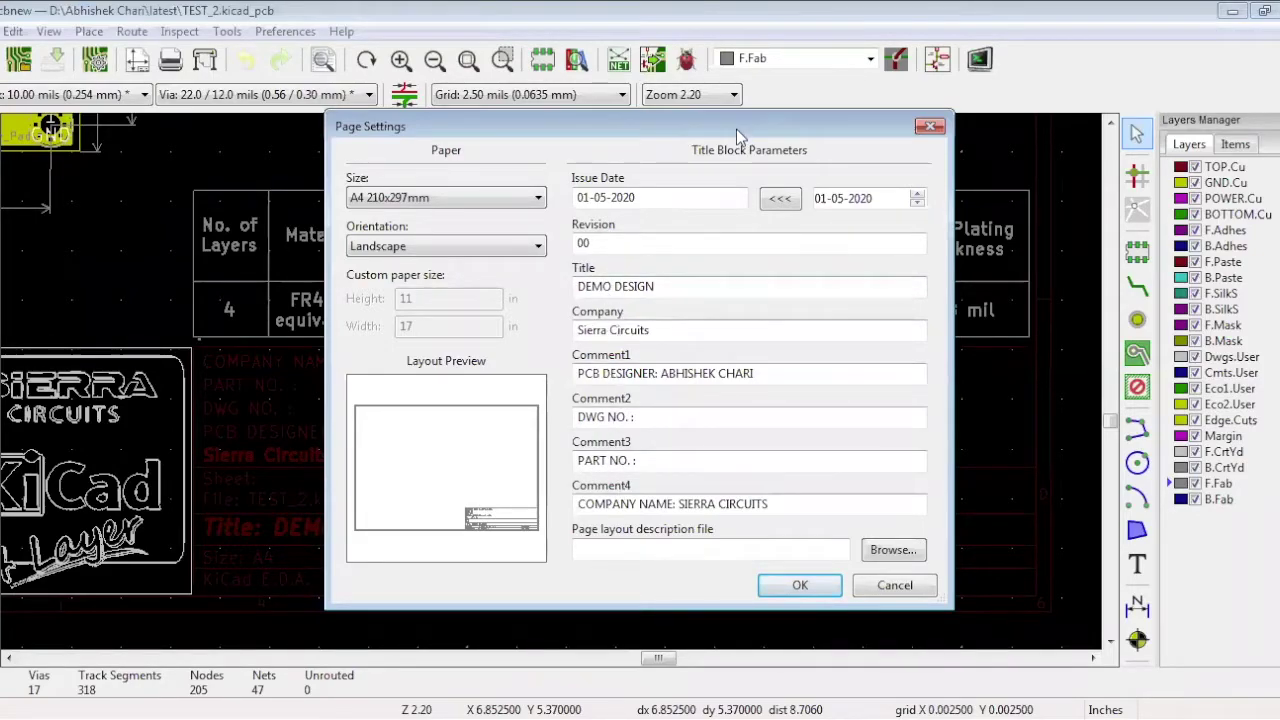
left_click_drag(736, 129, 999, 176)
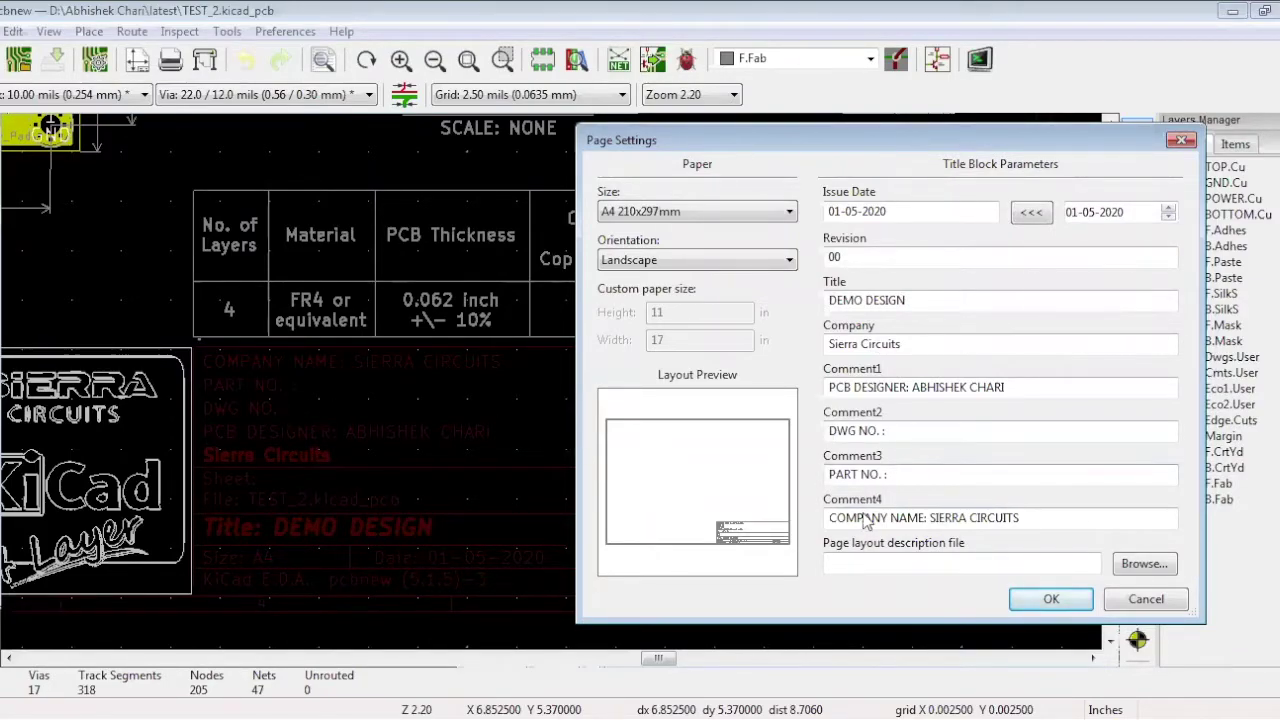
left_click(1051, 599)
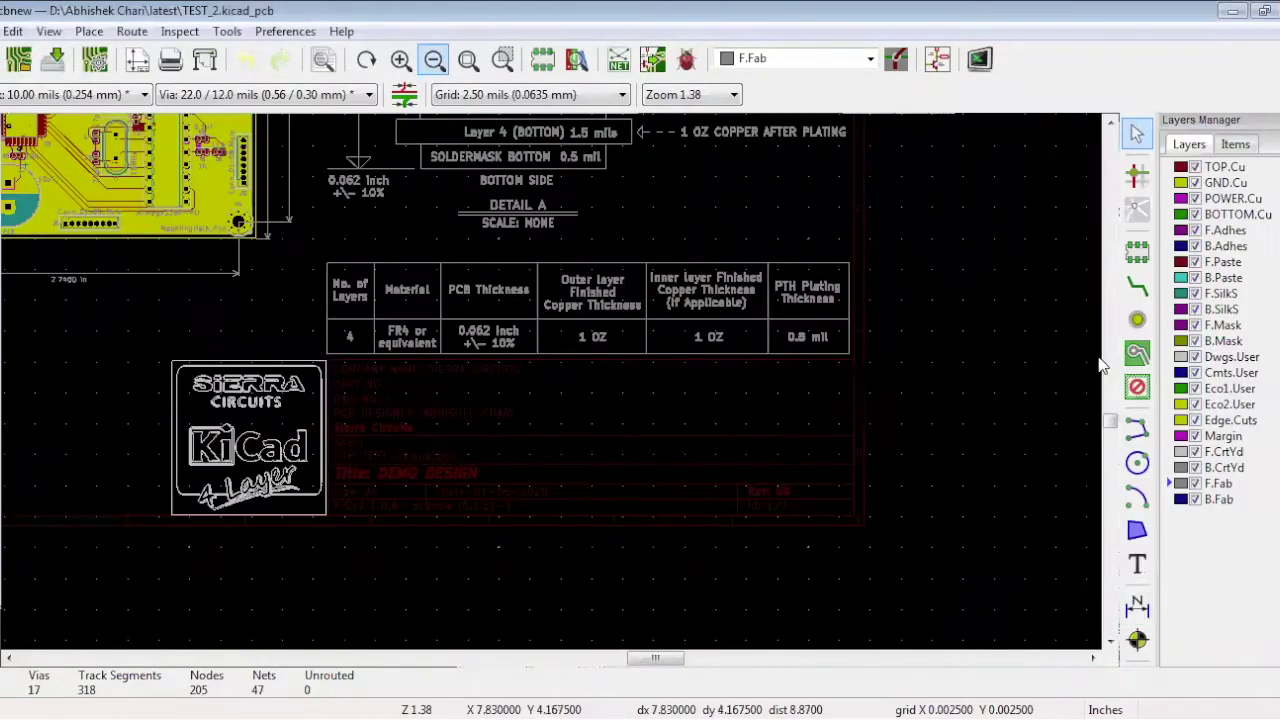
Examine the whole board with its dimension lines and component placement up close.
key("F2")
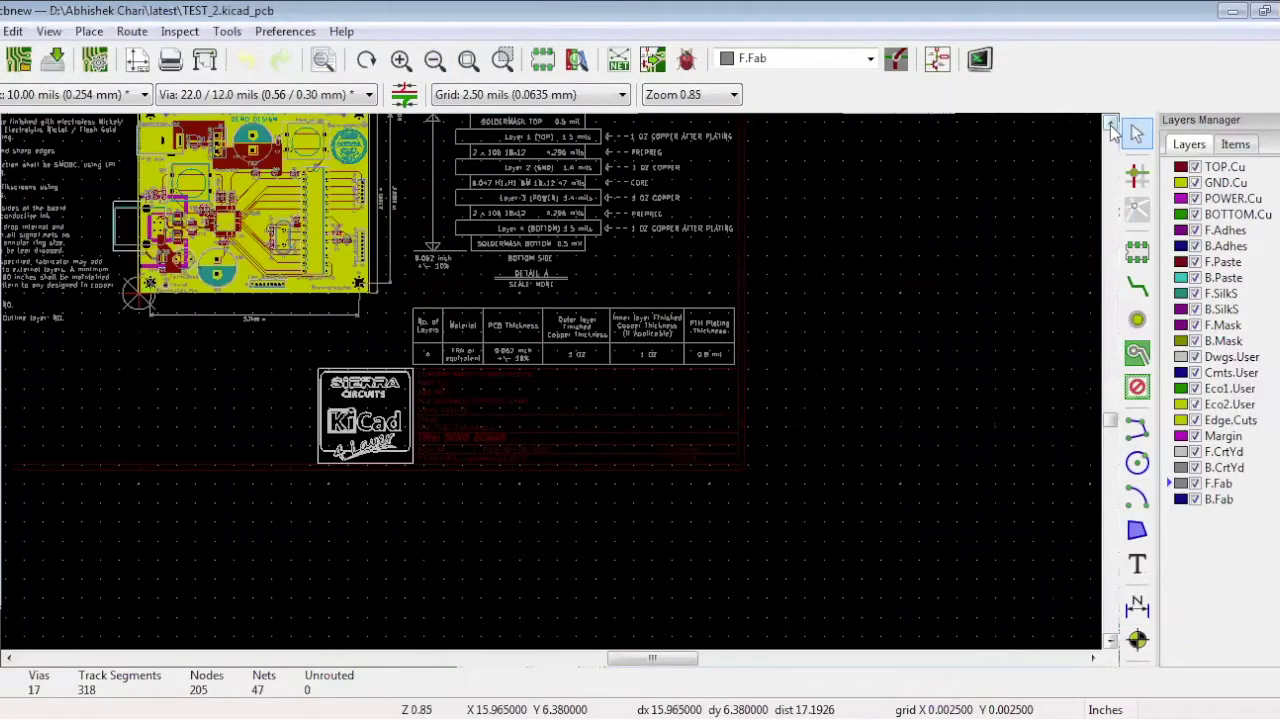
left_click(1110, 123)
left_click(1110, 123)
left_click(1110, 123)
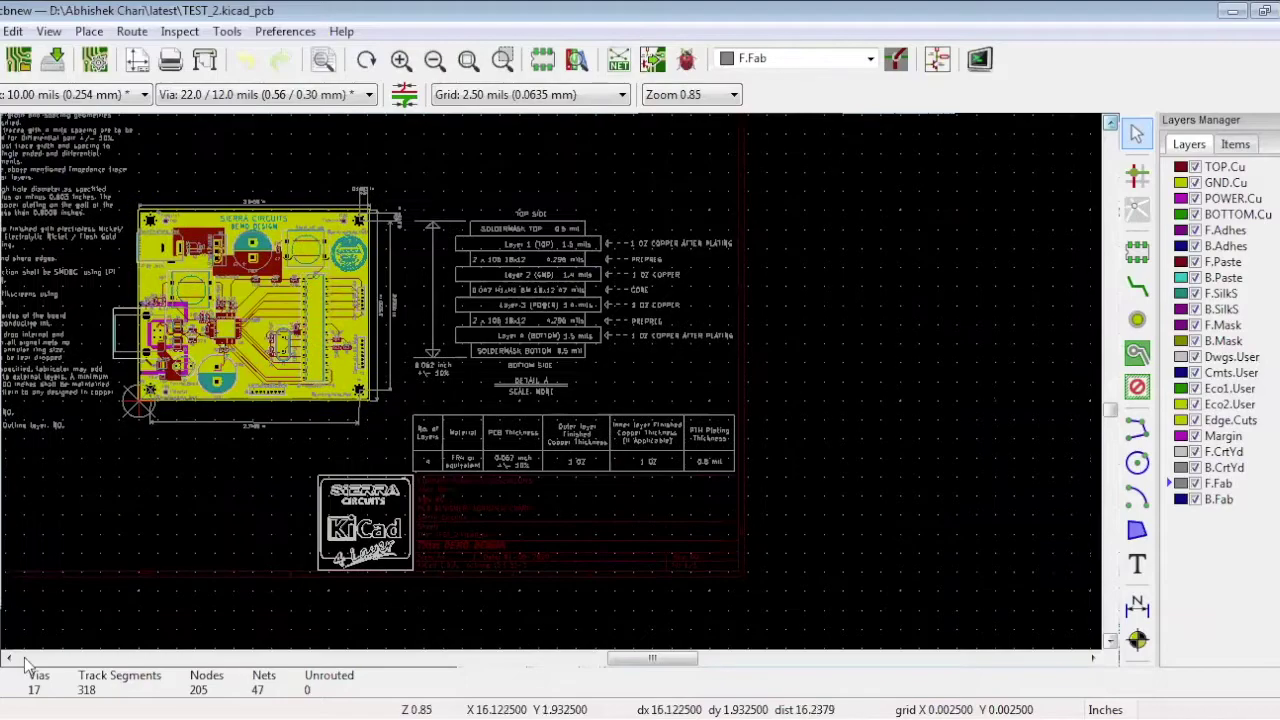
key("F1")
key("F1")
left_click(8, 658)
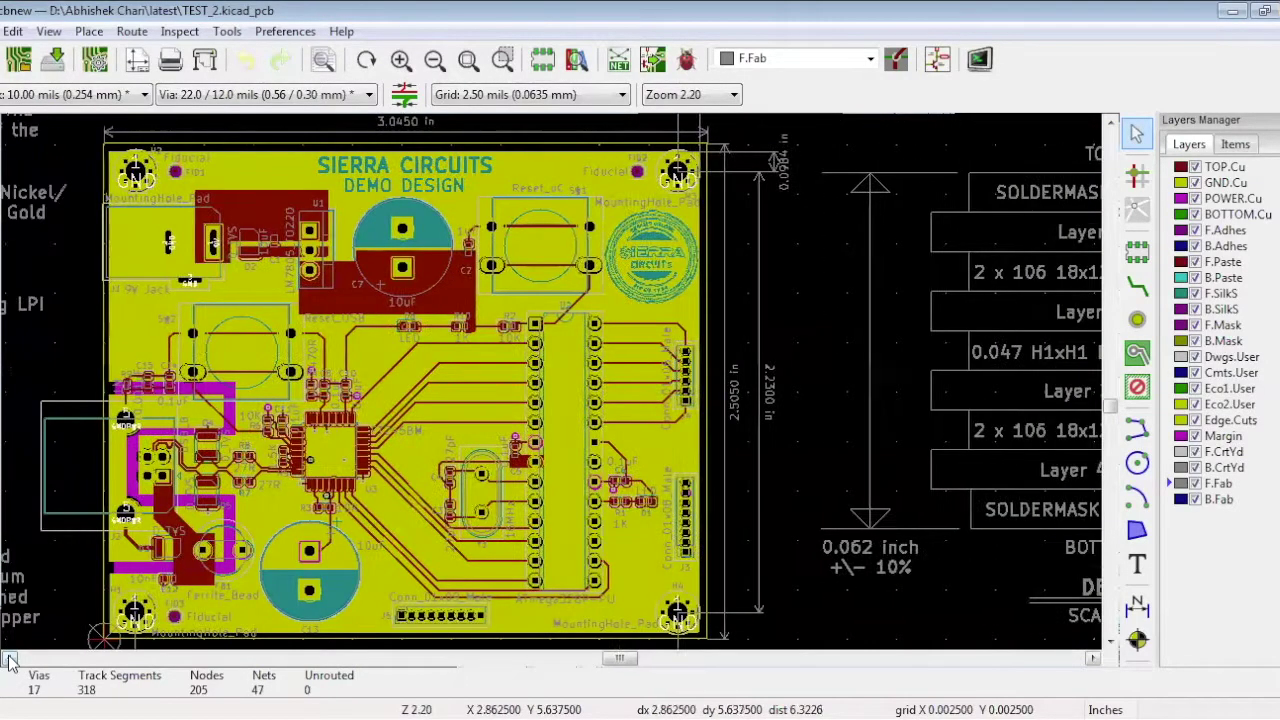
left_click(8, 658)
left_click(8, 658)
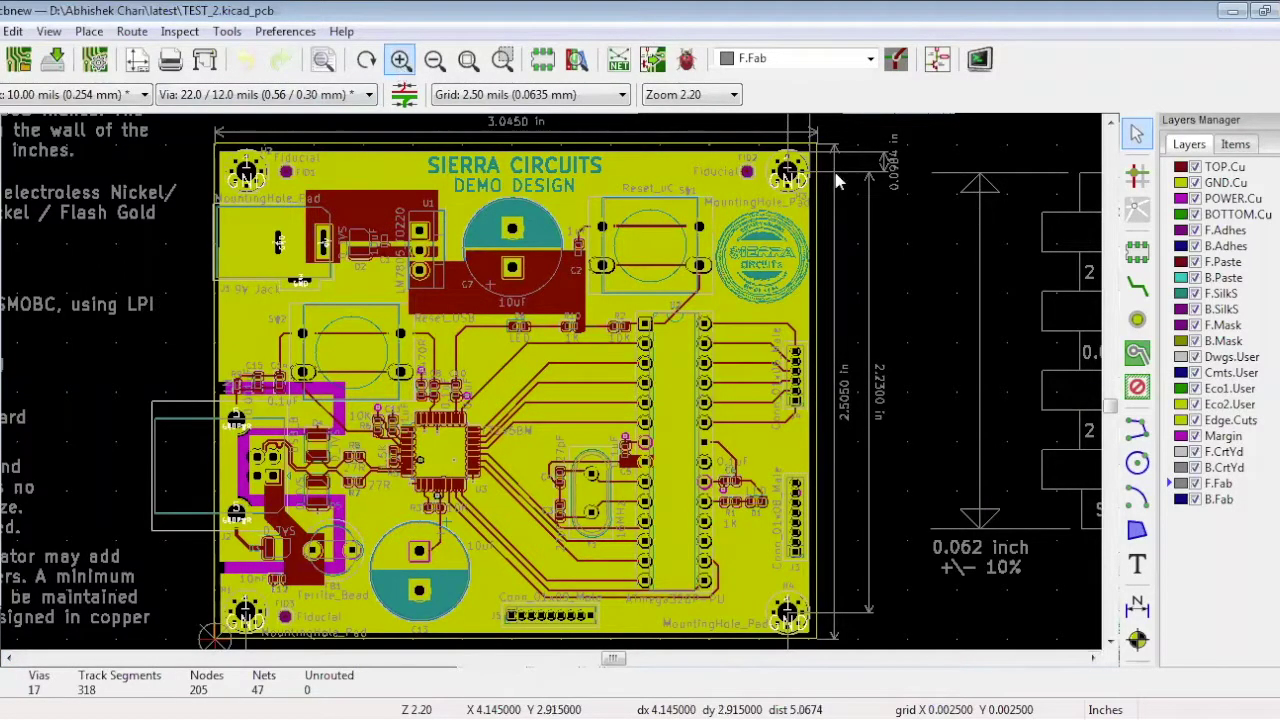
Start adding text near the board title, with F.SilkS as the active layer.
left_click(400, 61)
scroll(550, 271, "up", 3)
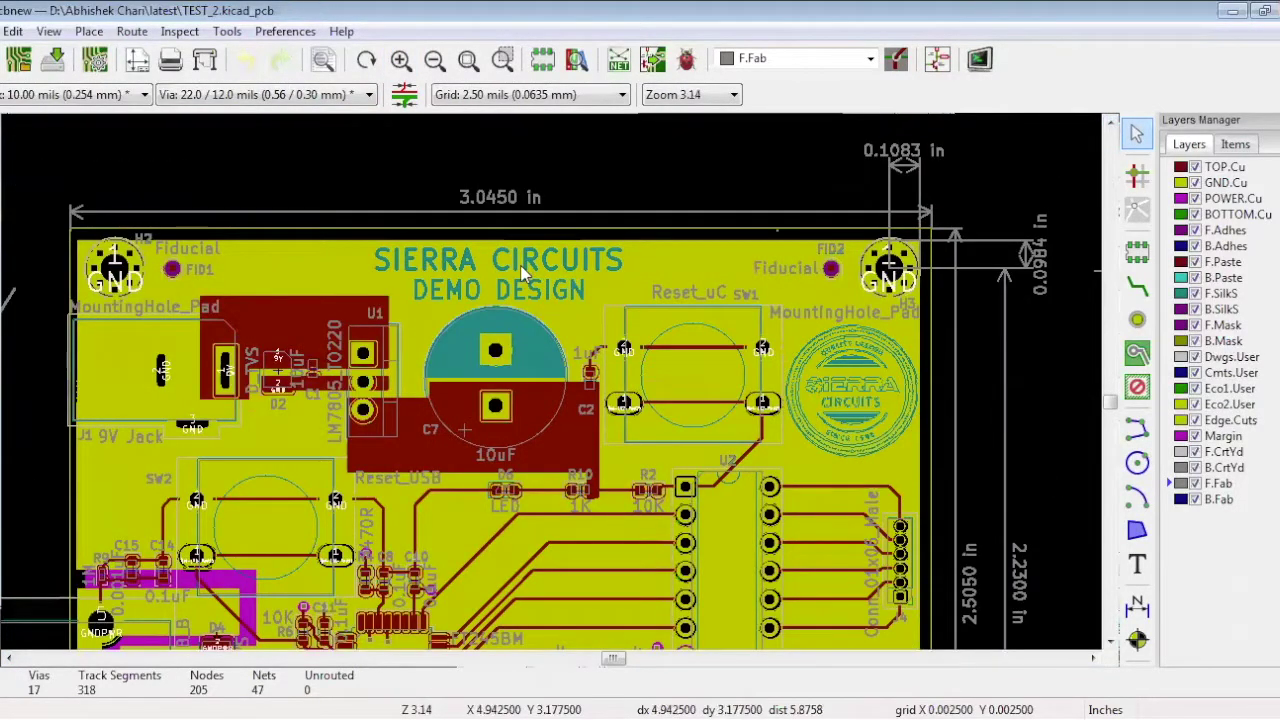
left_click(1138, 565)
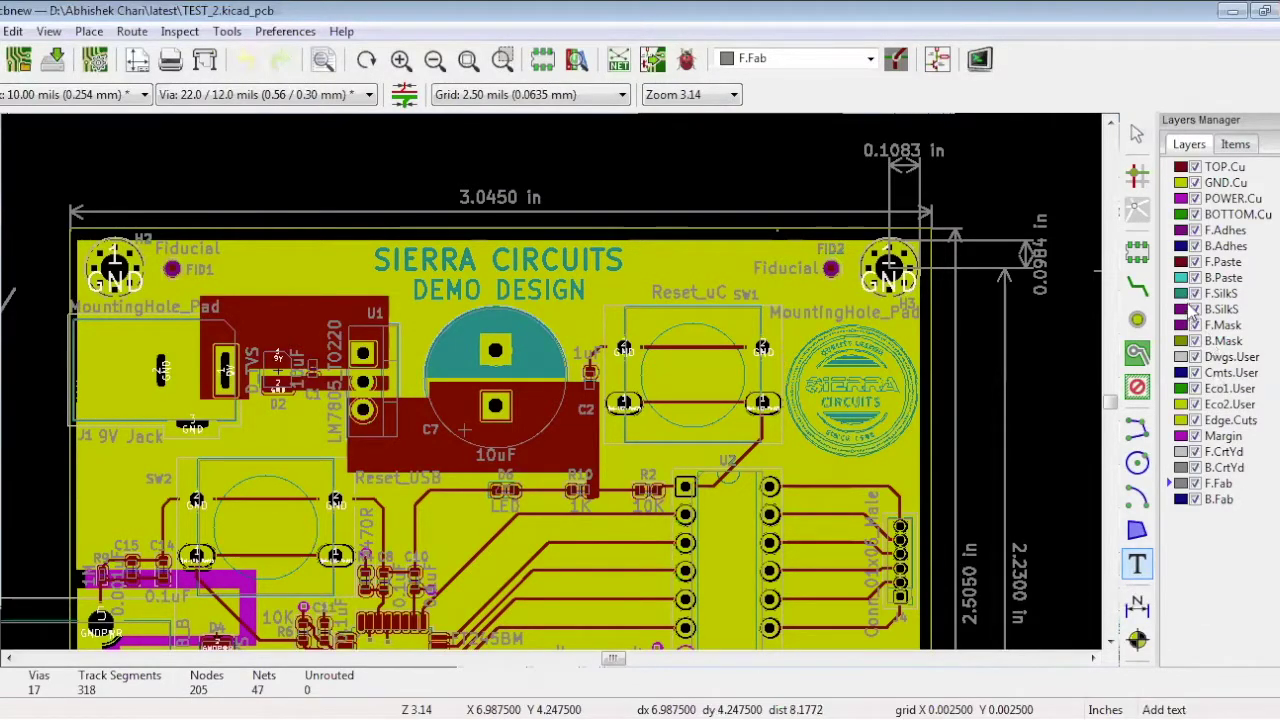
left_click(1185, 294)
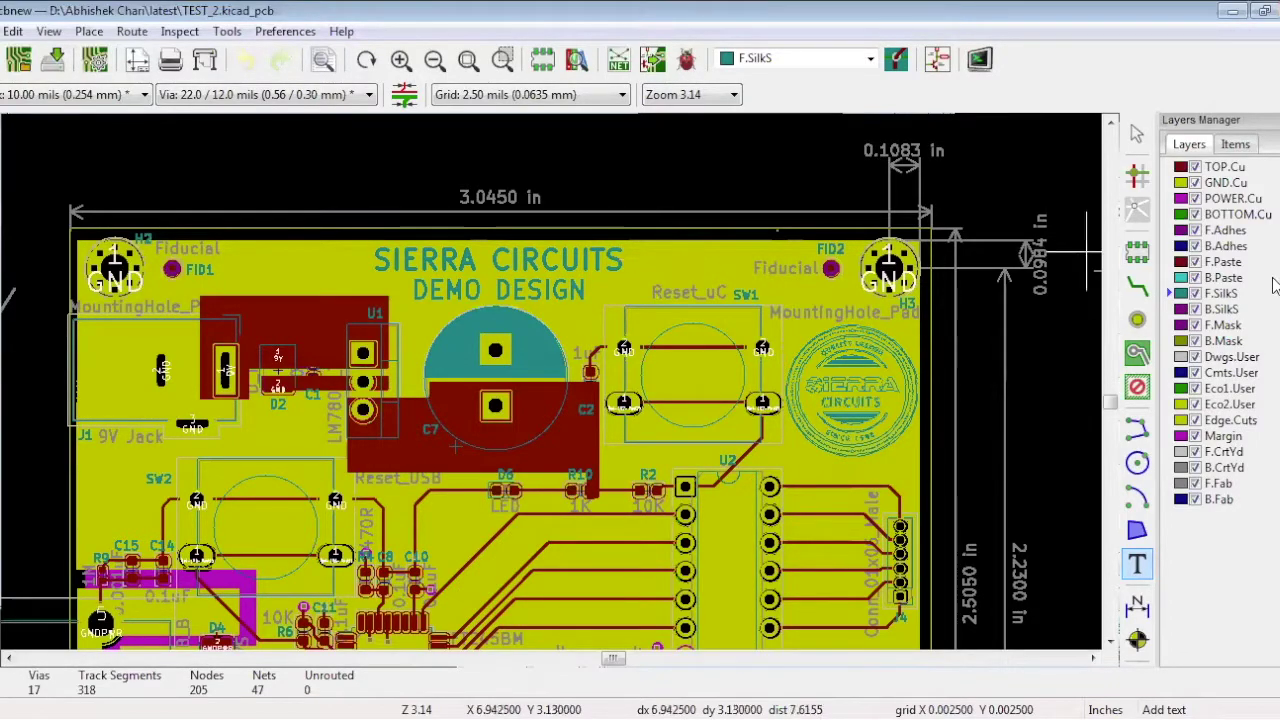
Review the text properties for a new F.SilkS text item beside the SIERRA CIRCUITS title without adding it, and end the text tool.
left_click(685, 254)
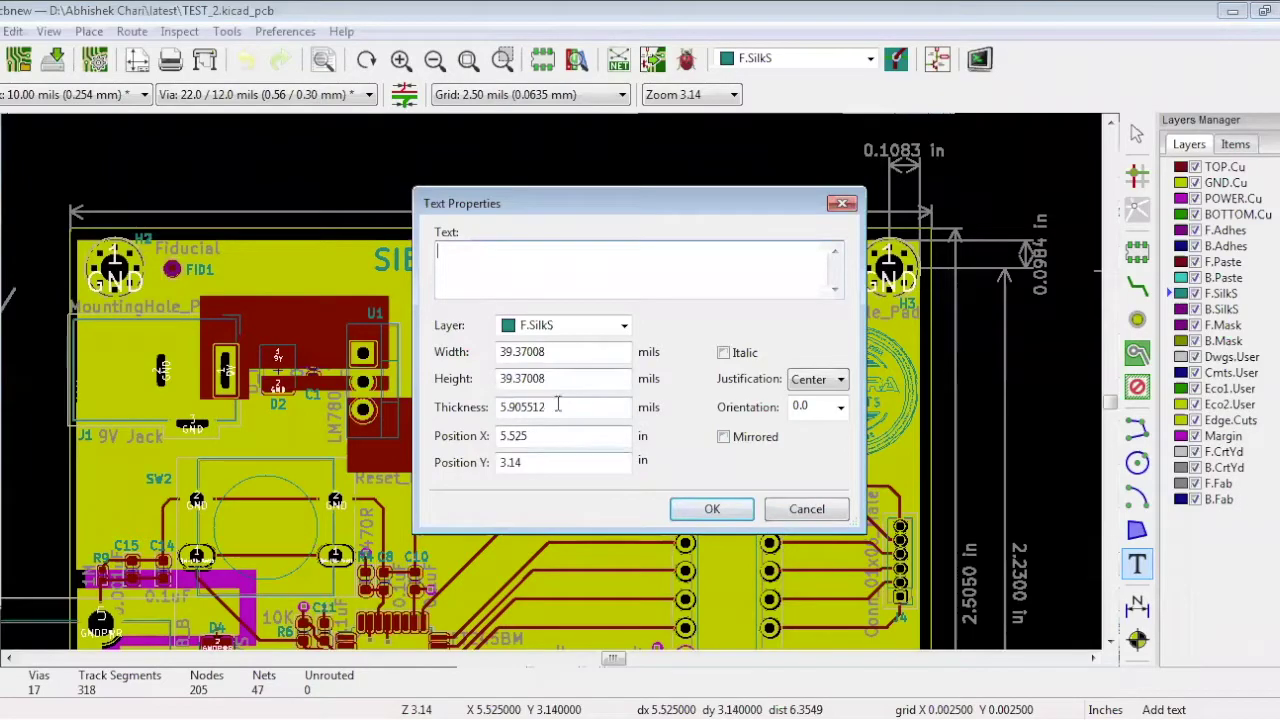
left_click(807, 509)
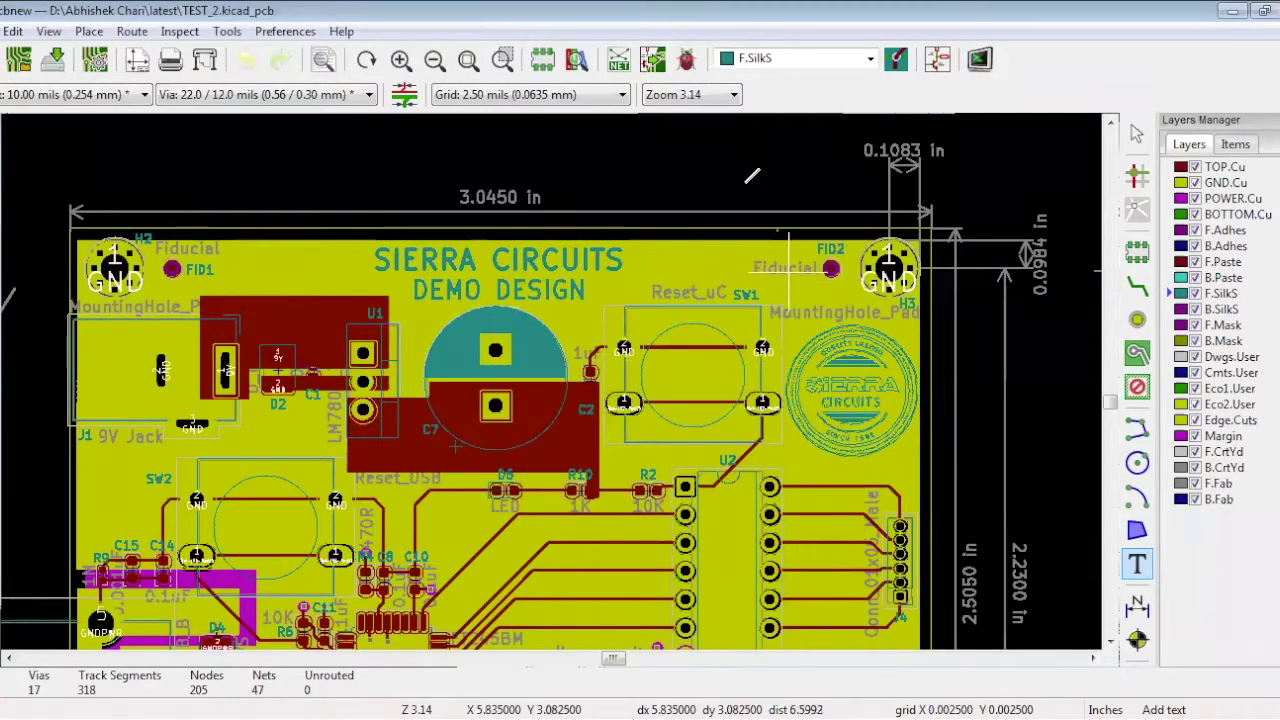
right_click(725, 162)
left_click(758, 176)
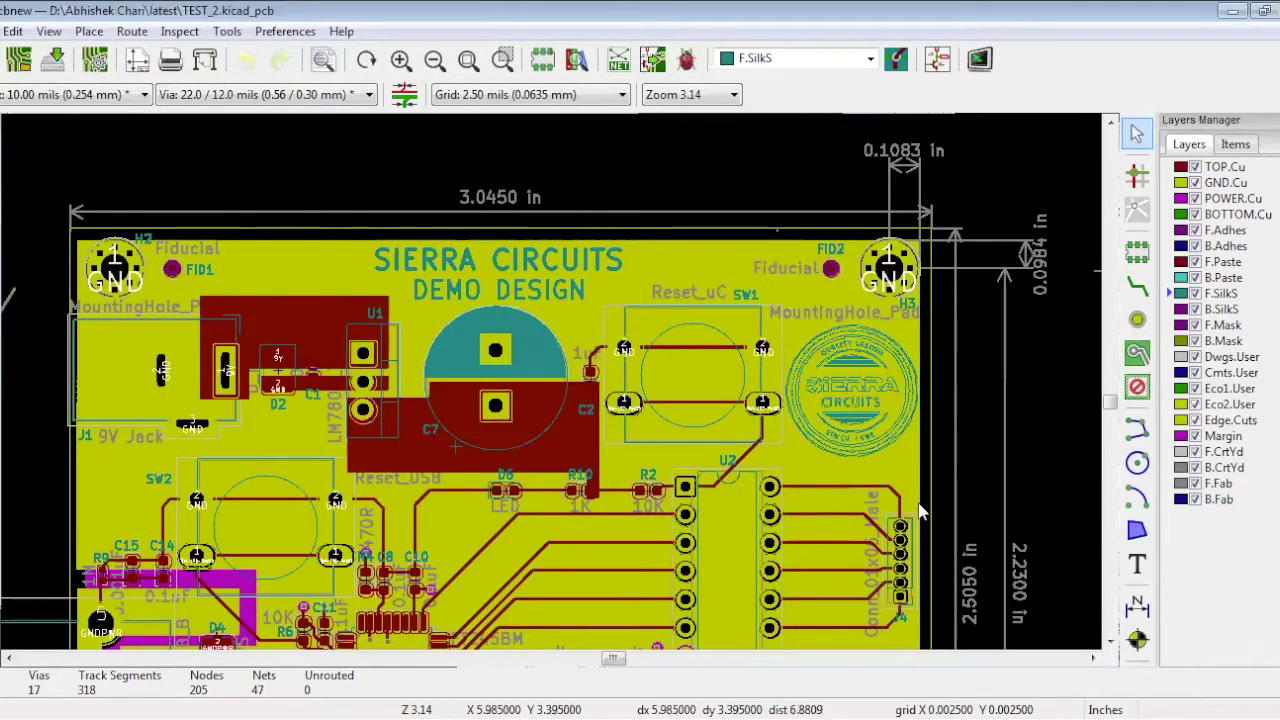
Try to import sierra-circuits-logo.dxf onto F.SilkS with interactive placement, a 0.2 mm line width and an import scale of 1.
left_click(1094, 659)
scroll(803, 285, "down", 3)
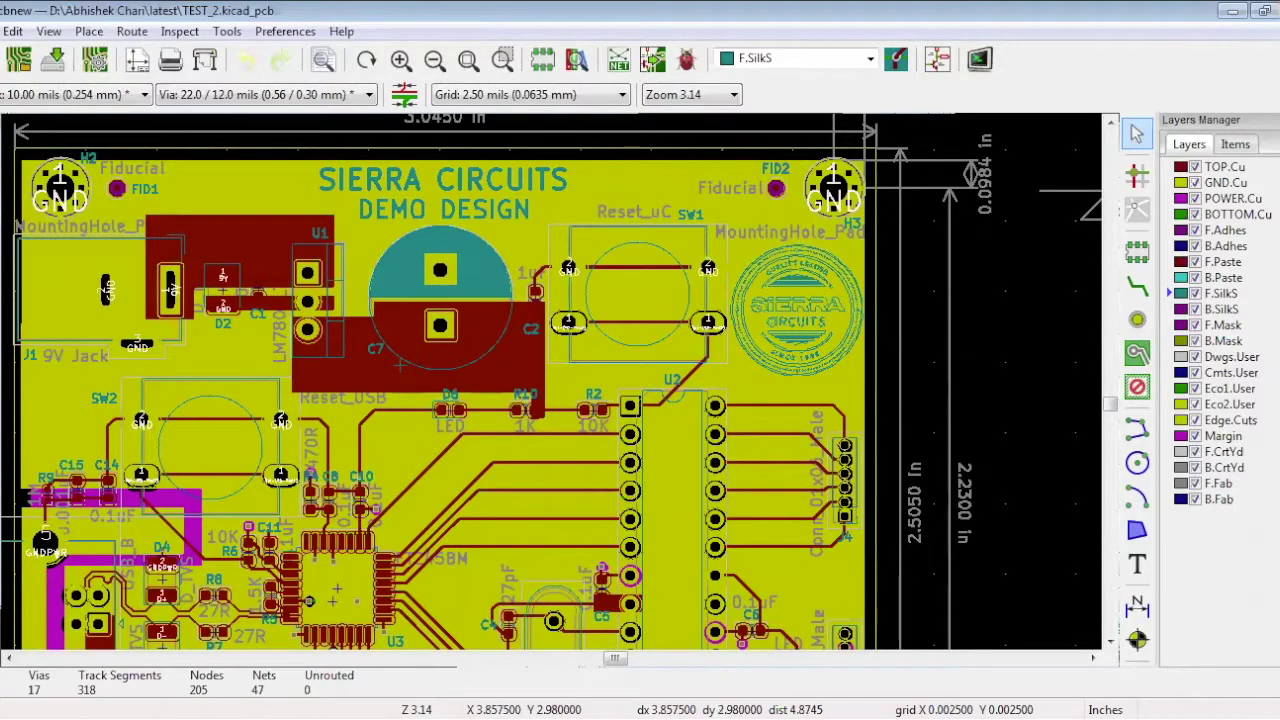
key("alt+f")
mouse_move(170, 377)
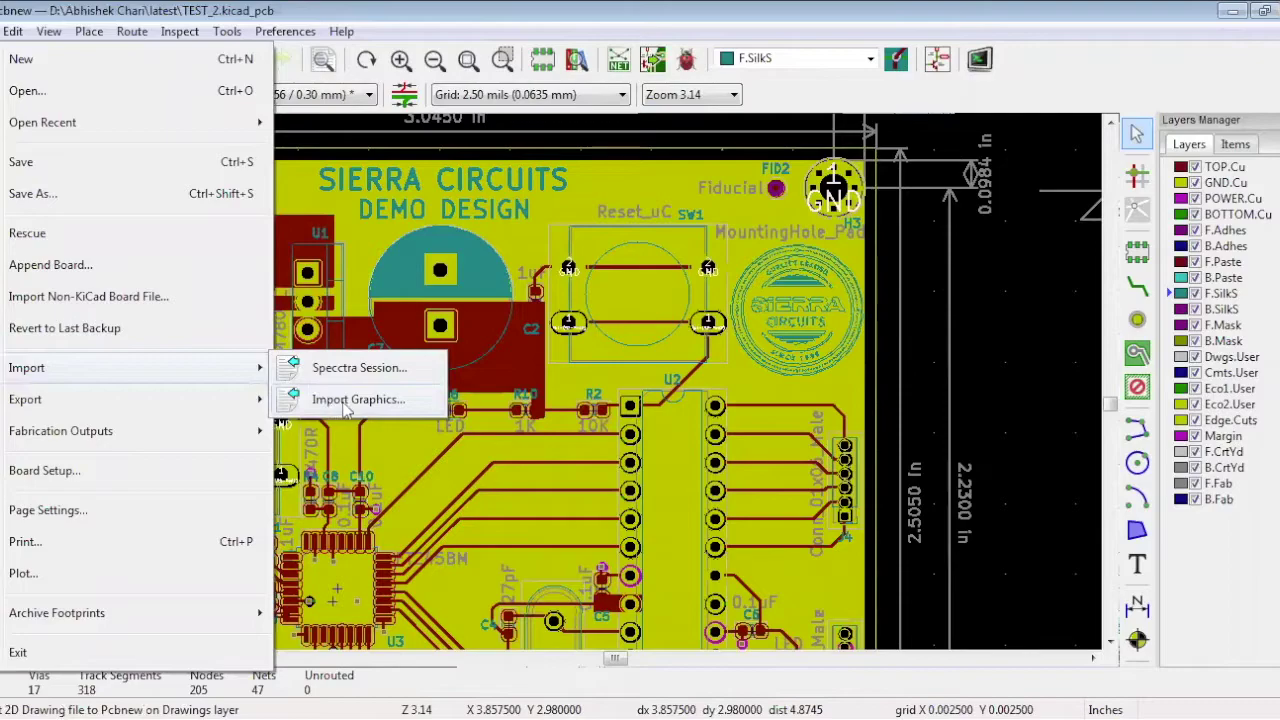
left_click(345, 402)
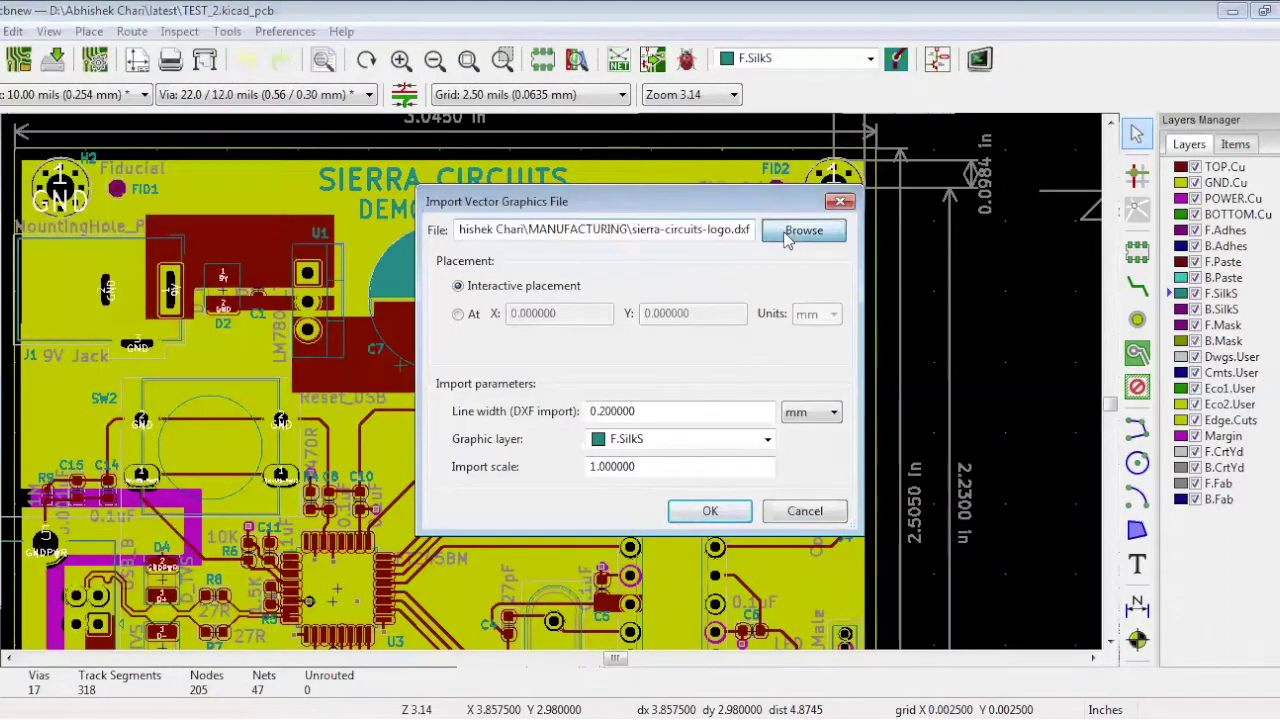
left_click(790, 232)
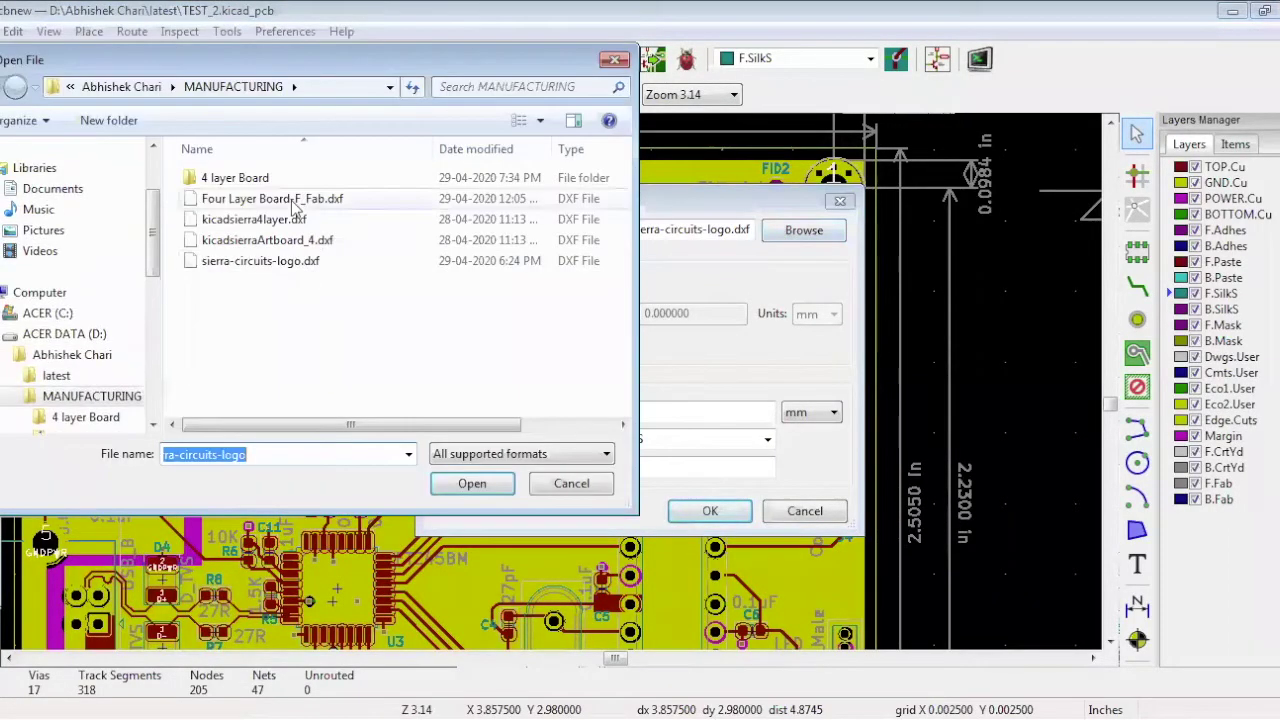
left_click(256, 264)
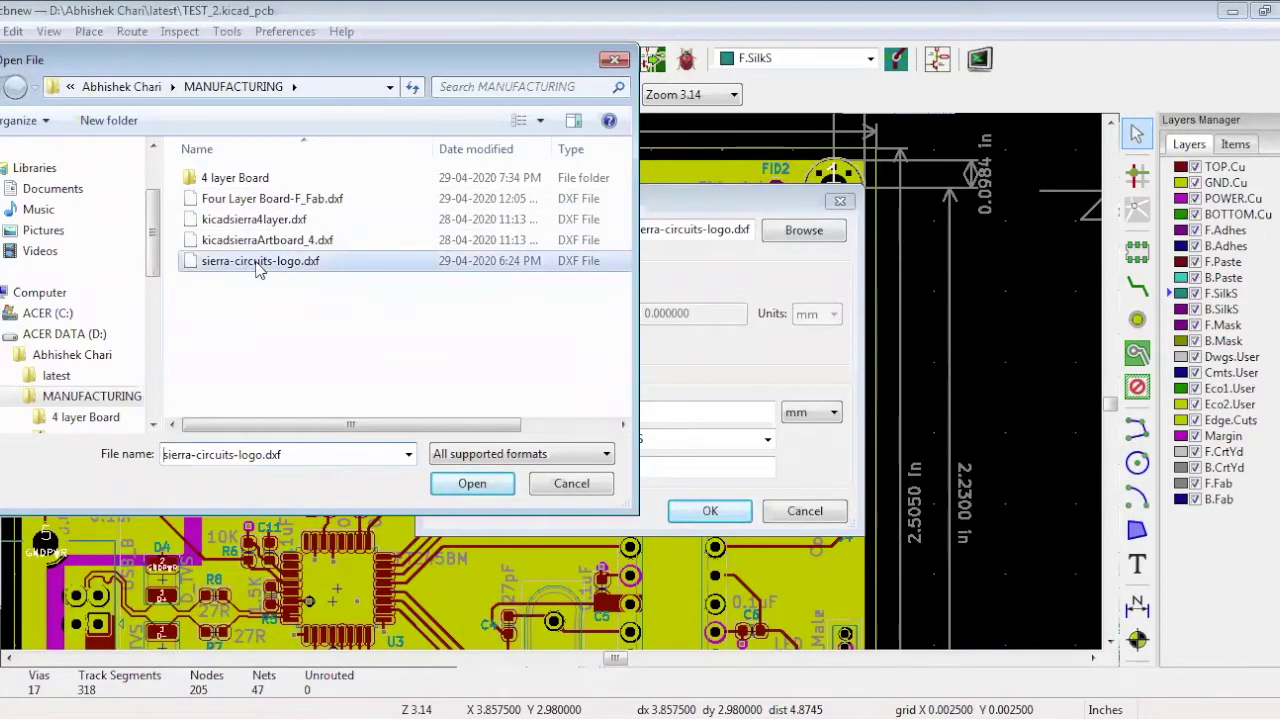
left_click(488, 484)
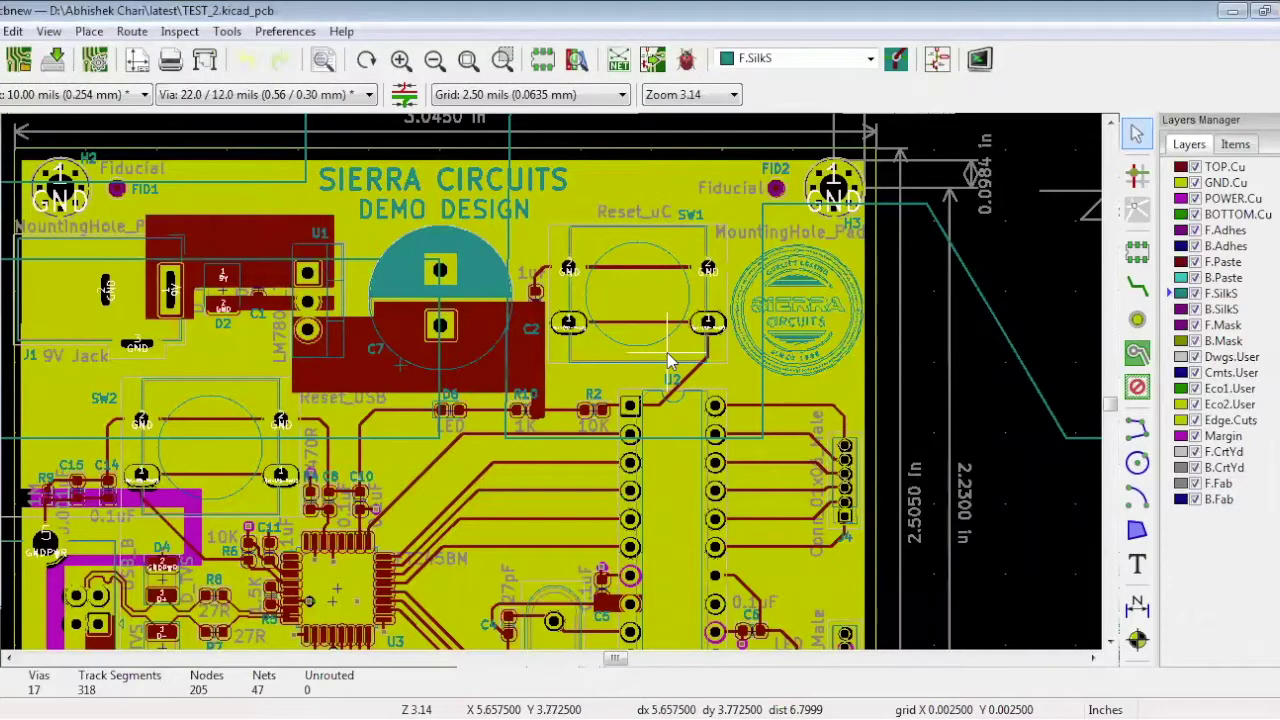
scroll(667, 352, "down", 5)
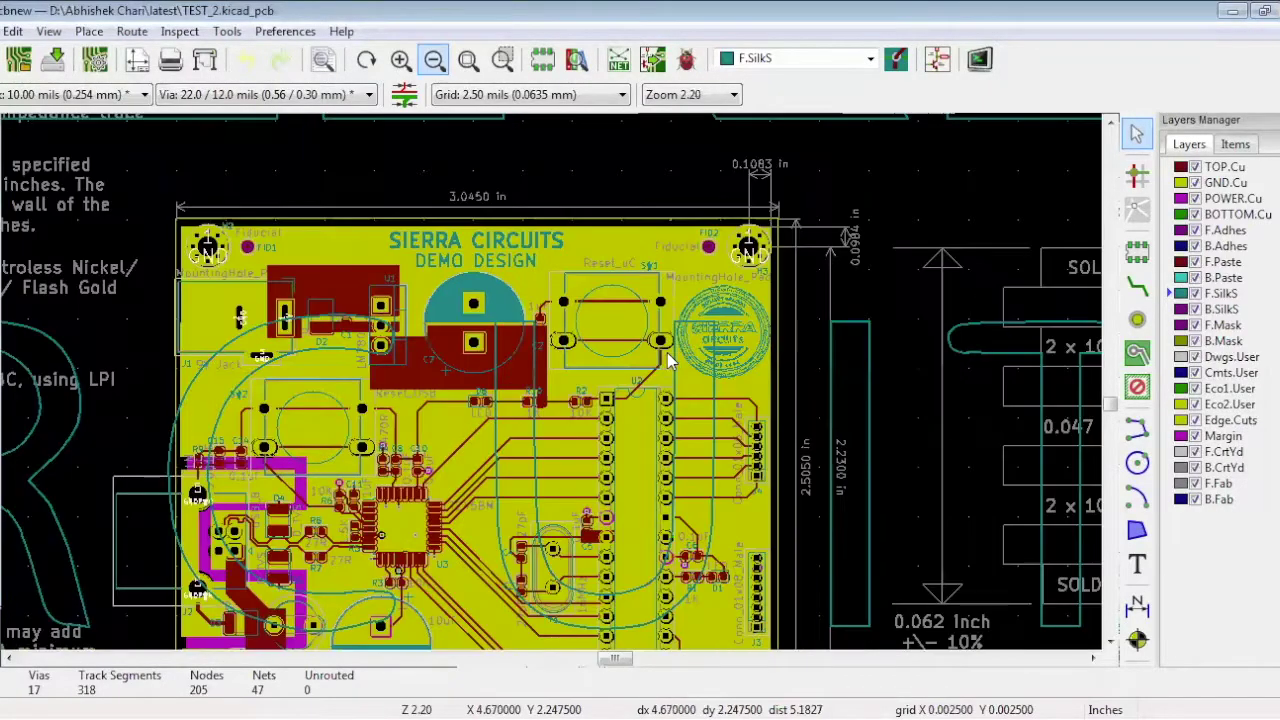
right_click(507, 232)
left_click(568, 247)
Try to import sierra-circuits-logo.dxf onto F.SilkS with an import scale of 0.05 and position it above the board.
key("alt+f")
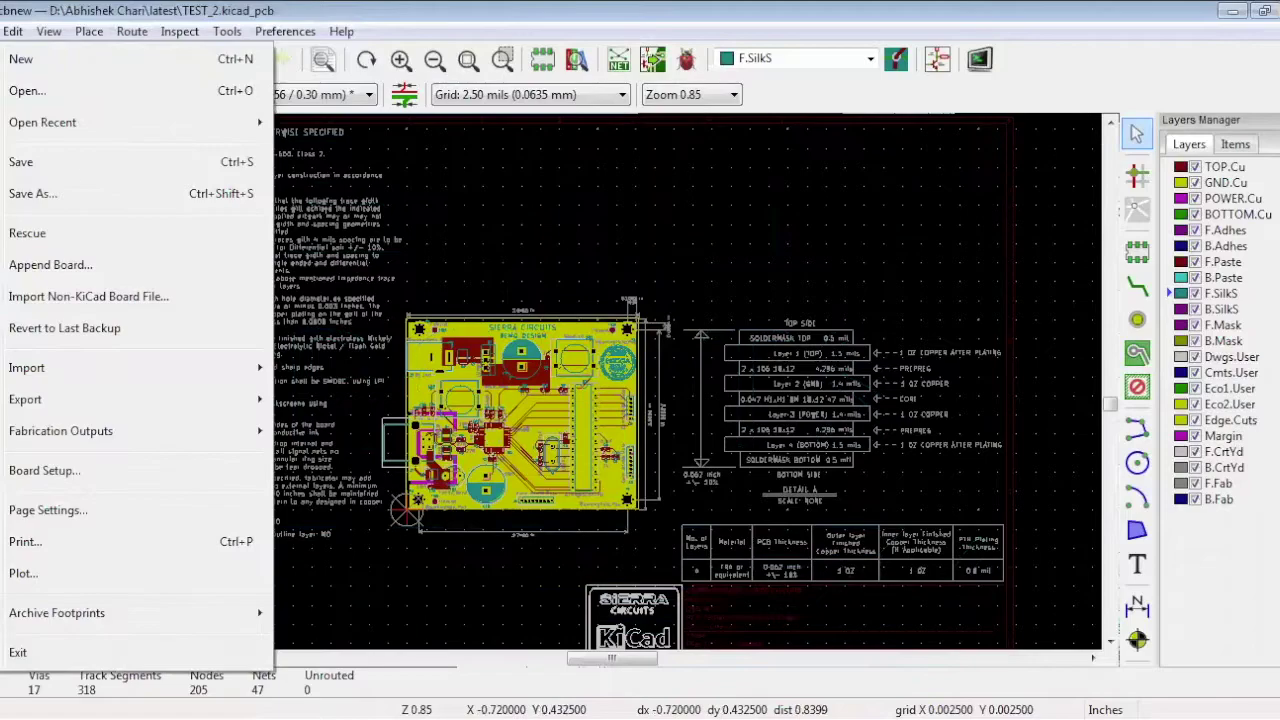
mouse_move(200, 368)
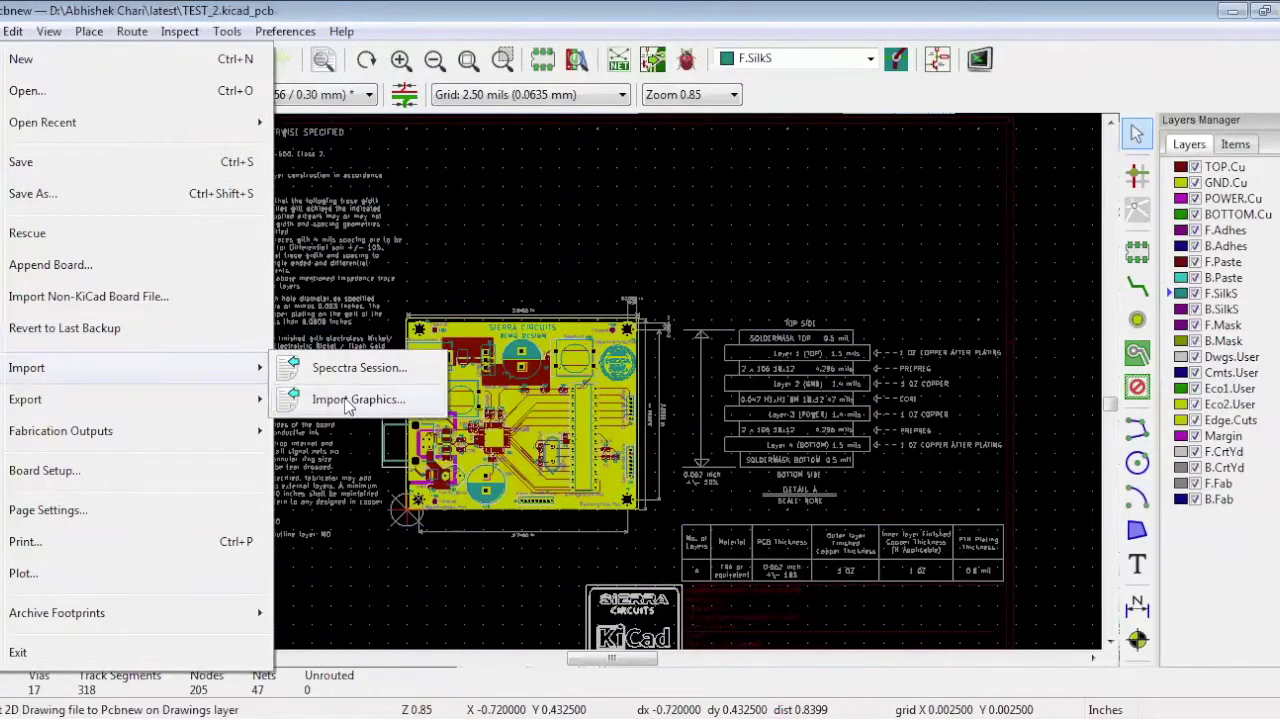
left_click(348, 400)
double_click(592, 467)
type("0.05")
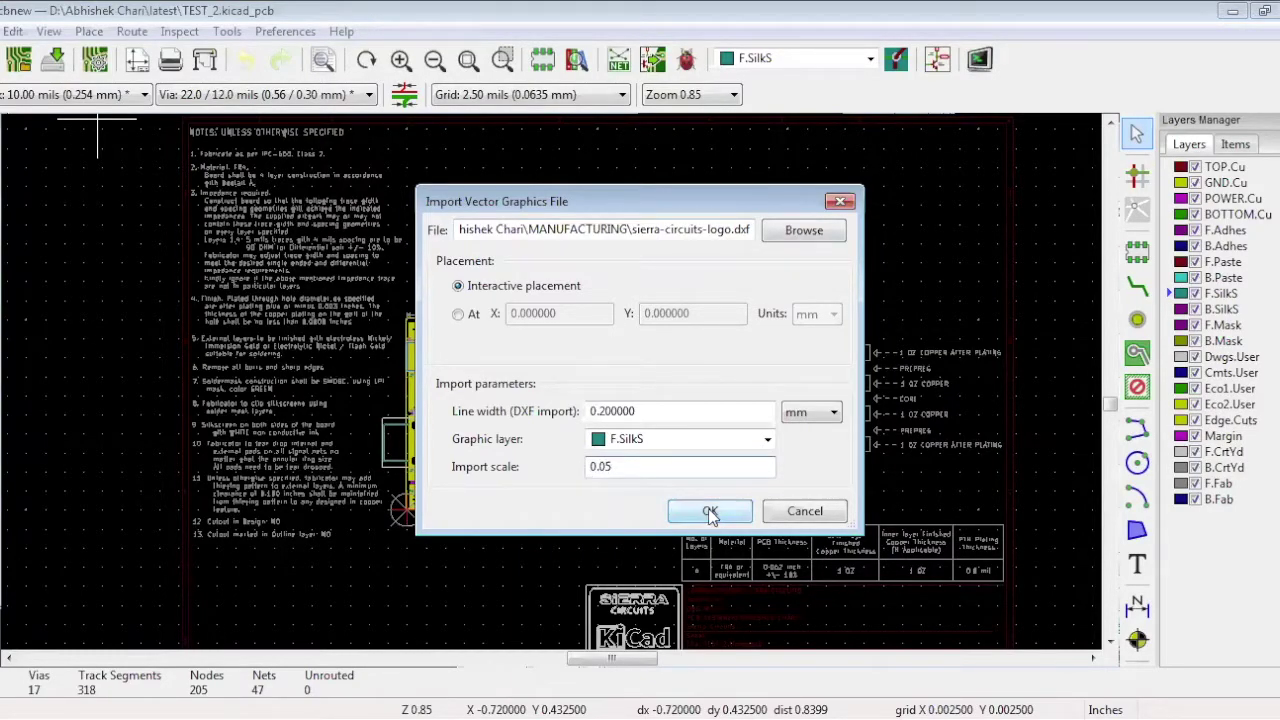
key("Return")
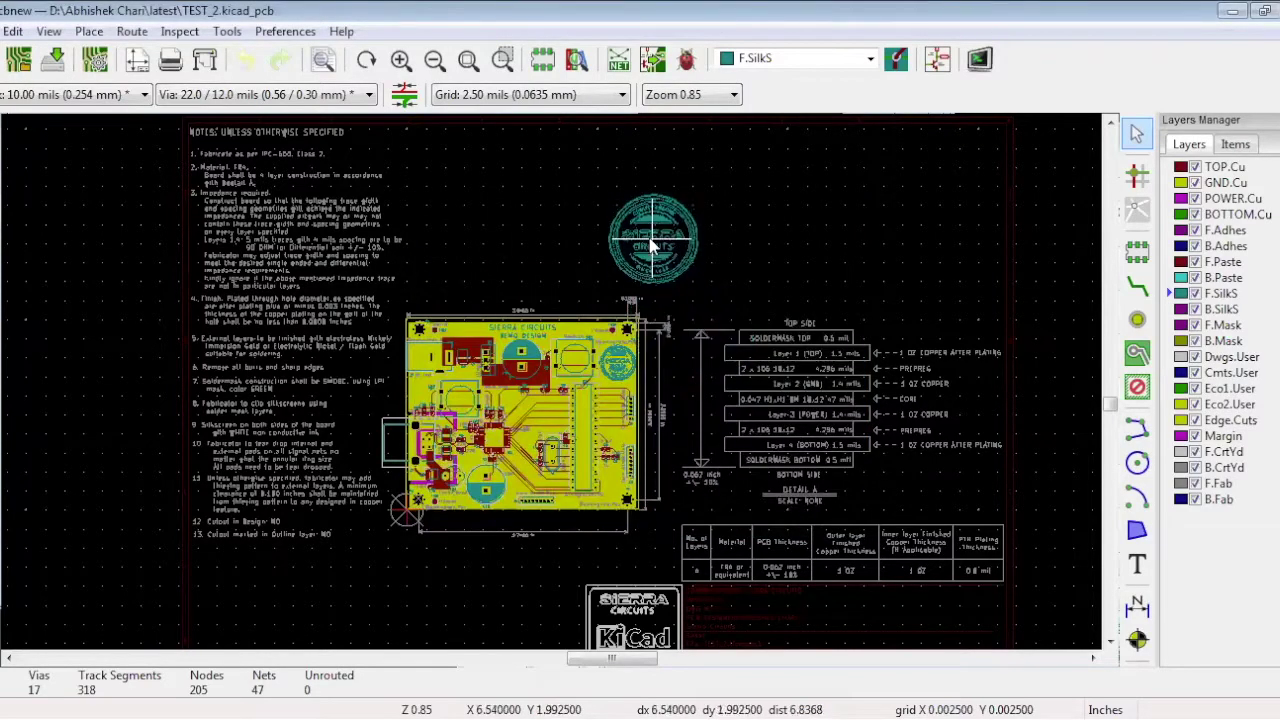
right_click(712, 248)
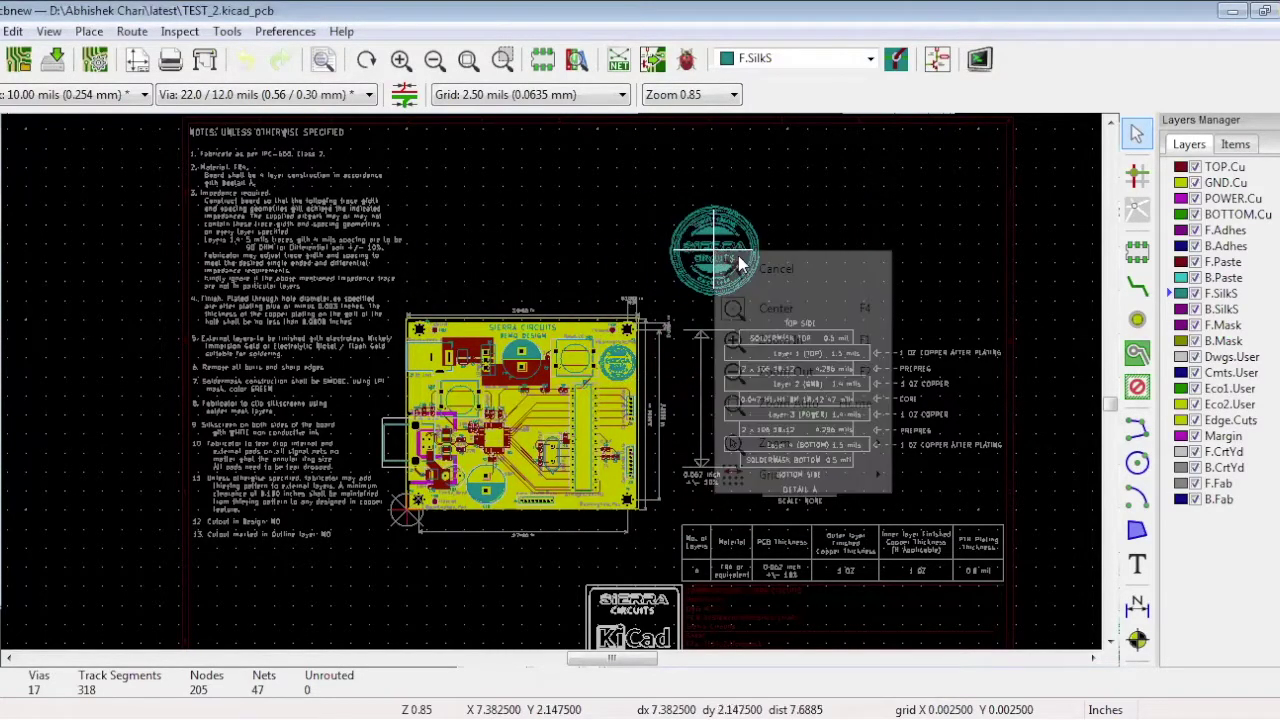
left_click(752, 267)
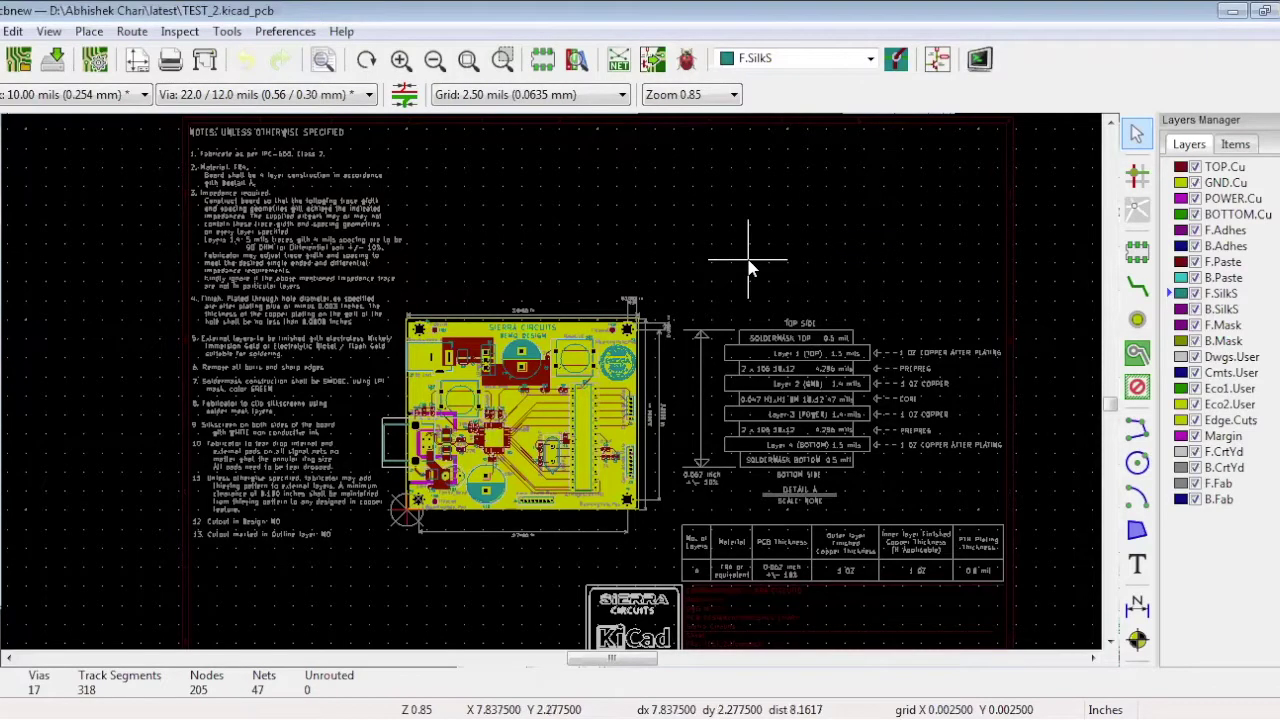
right_click(750, 267)
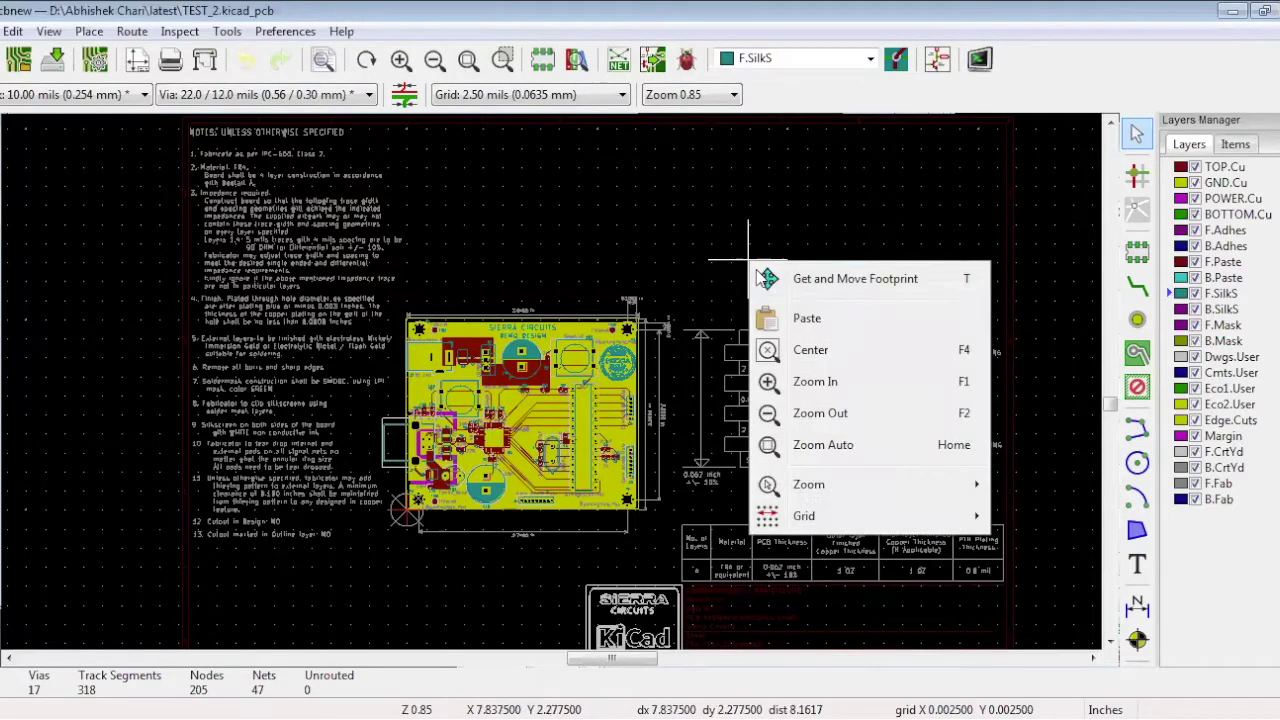
left_click(707, 235)
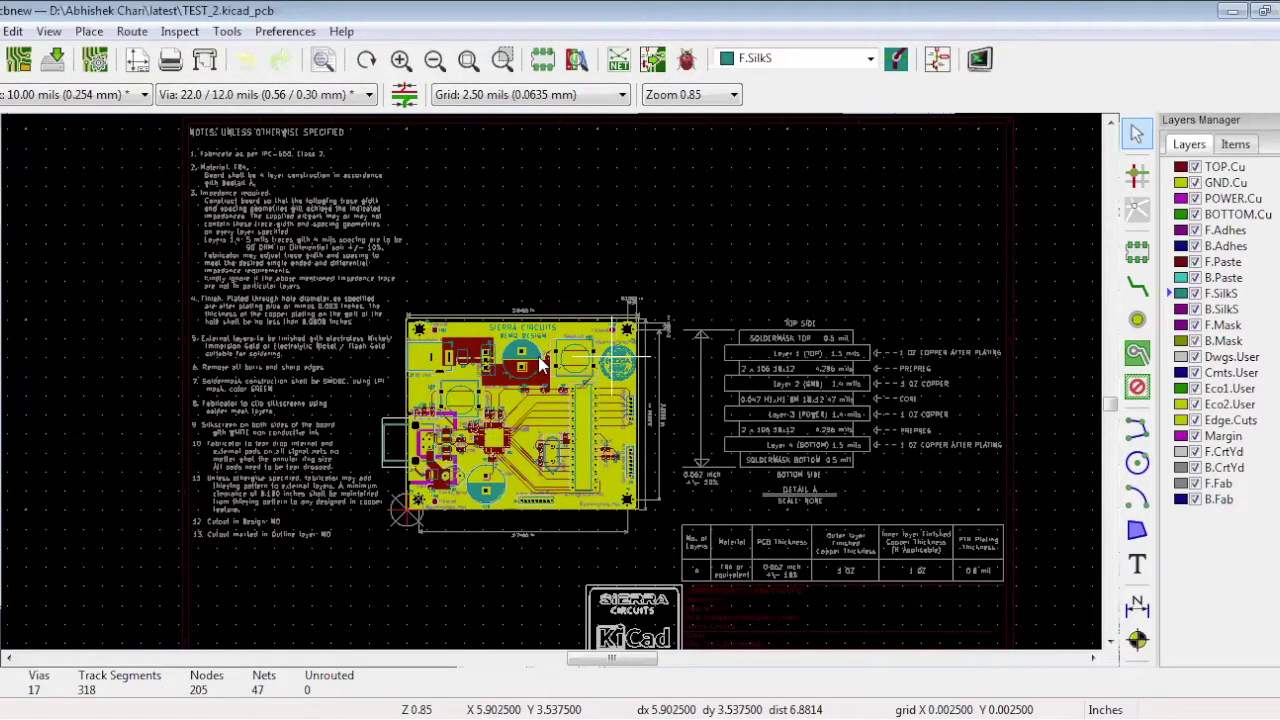
Examine the board's silkscreen title and logo up close, along with the outline and mounting-hole dimension lines.
left_click(399, 62)
key("F1")
key("F1")
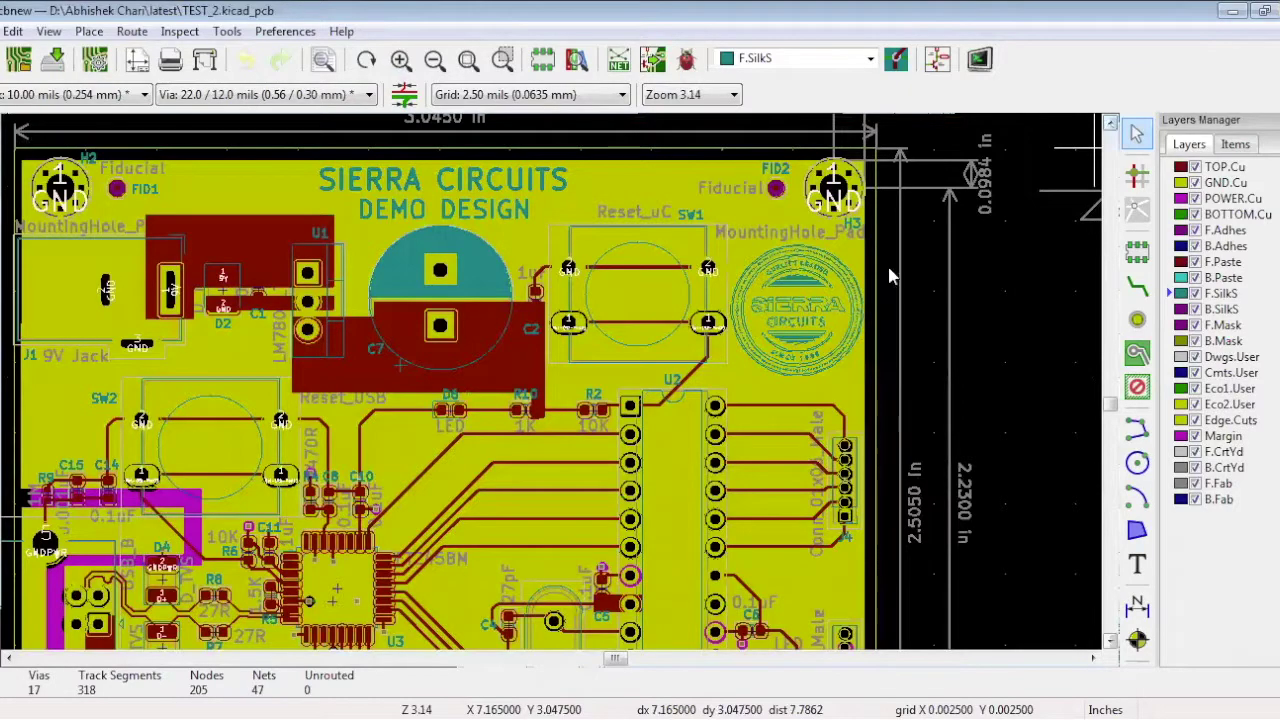
scroll(887, 263, "up", 1)
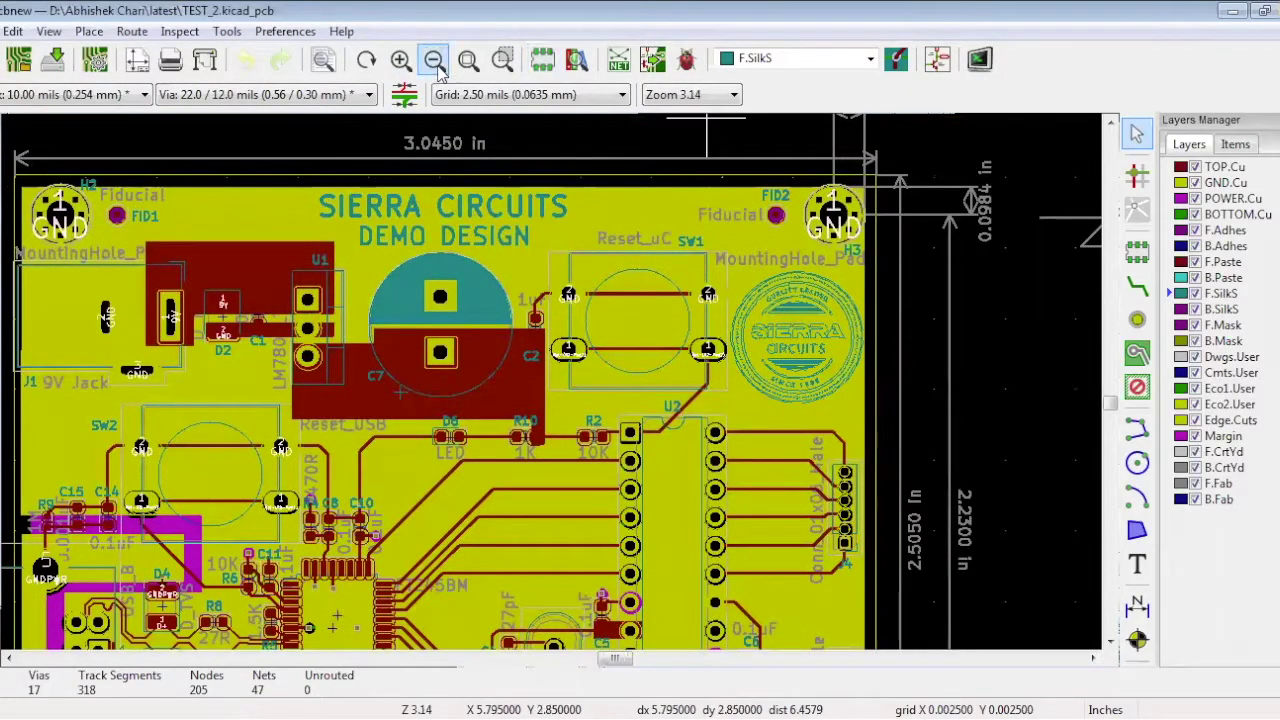
scroll(1108, 636, "down", 1, "ctrl")
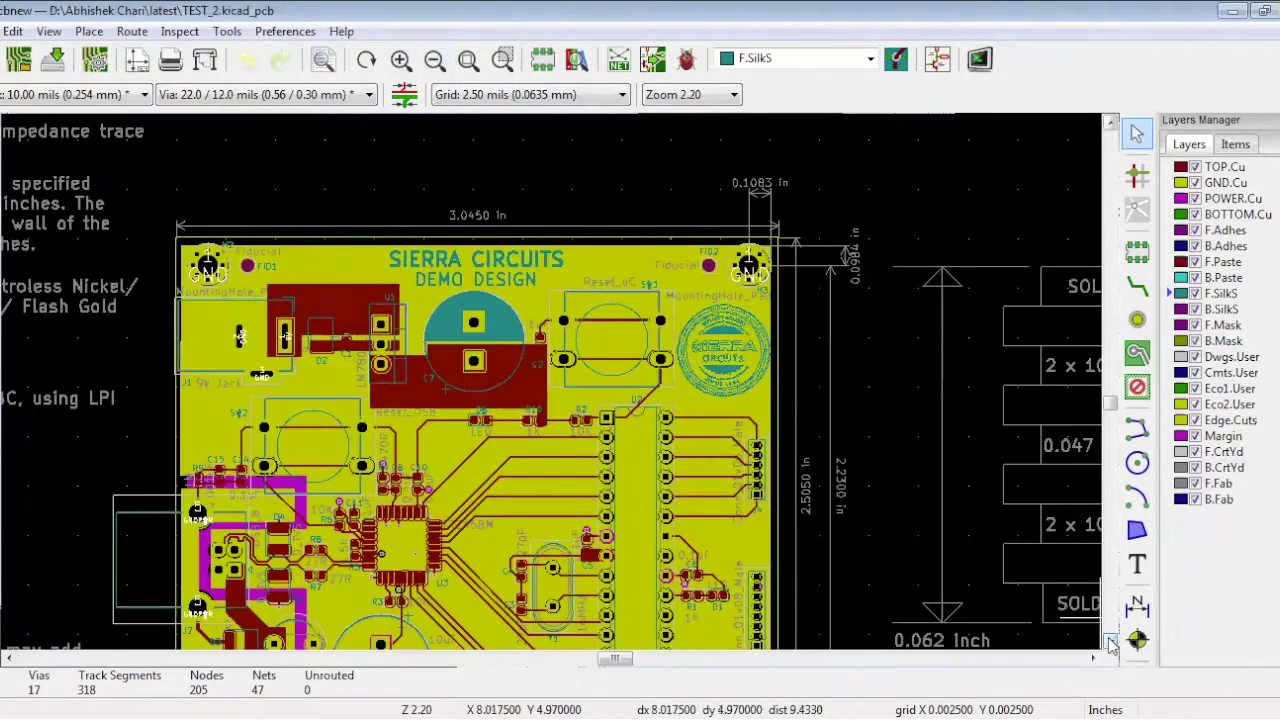
scroll(1110, 645, "down", 2)
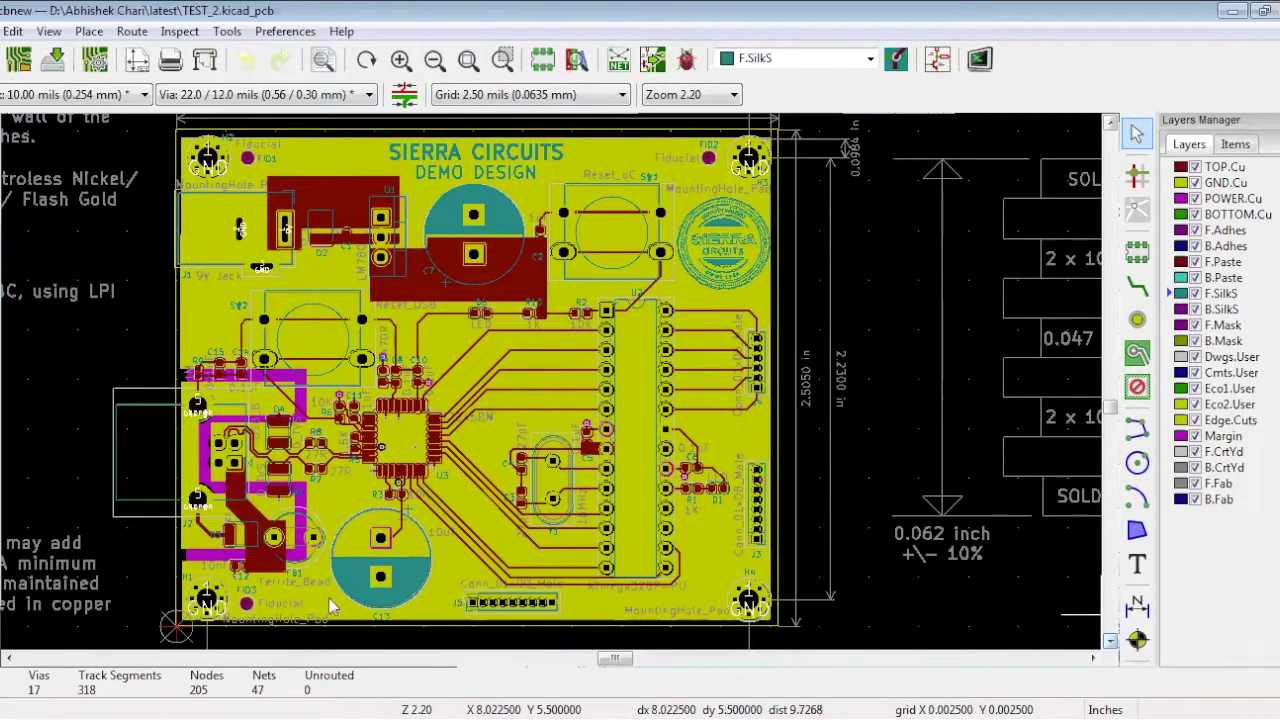
scroll(720, 605, "down", 2)
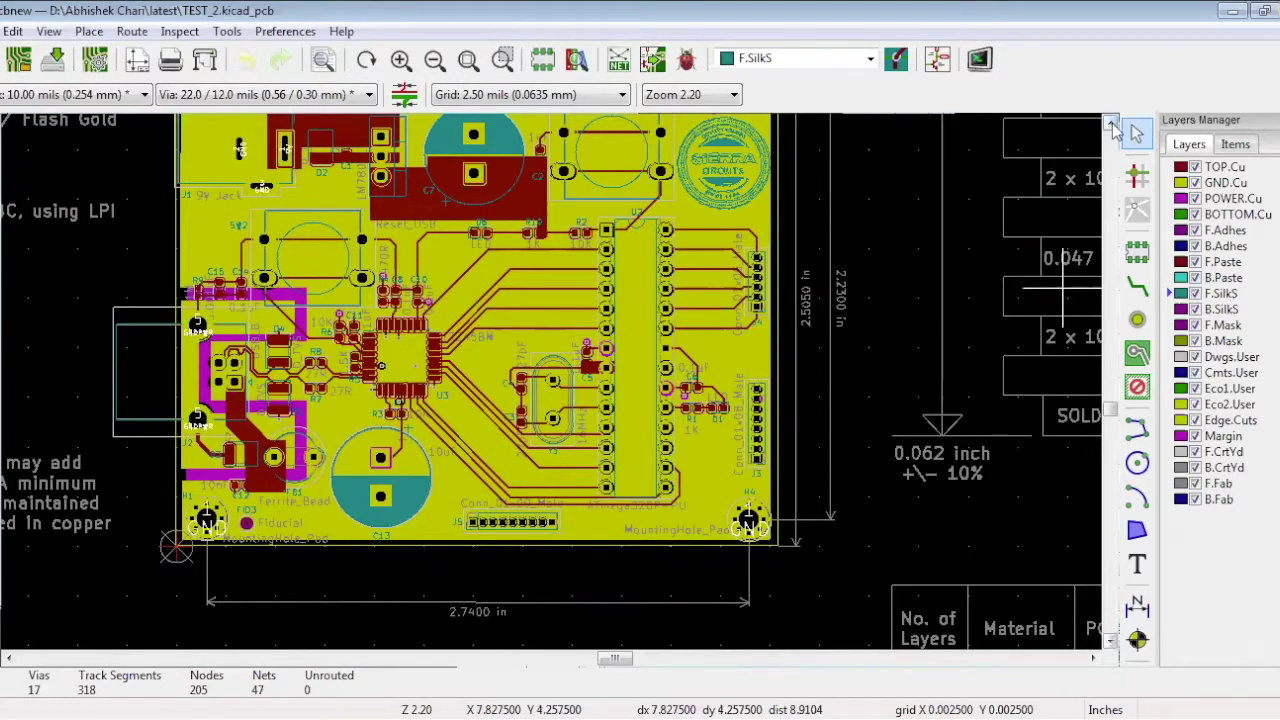
left_click(1110, 122)
left_click(1110, 122)
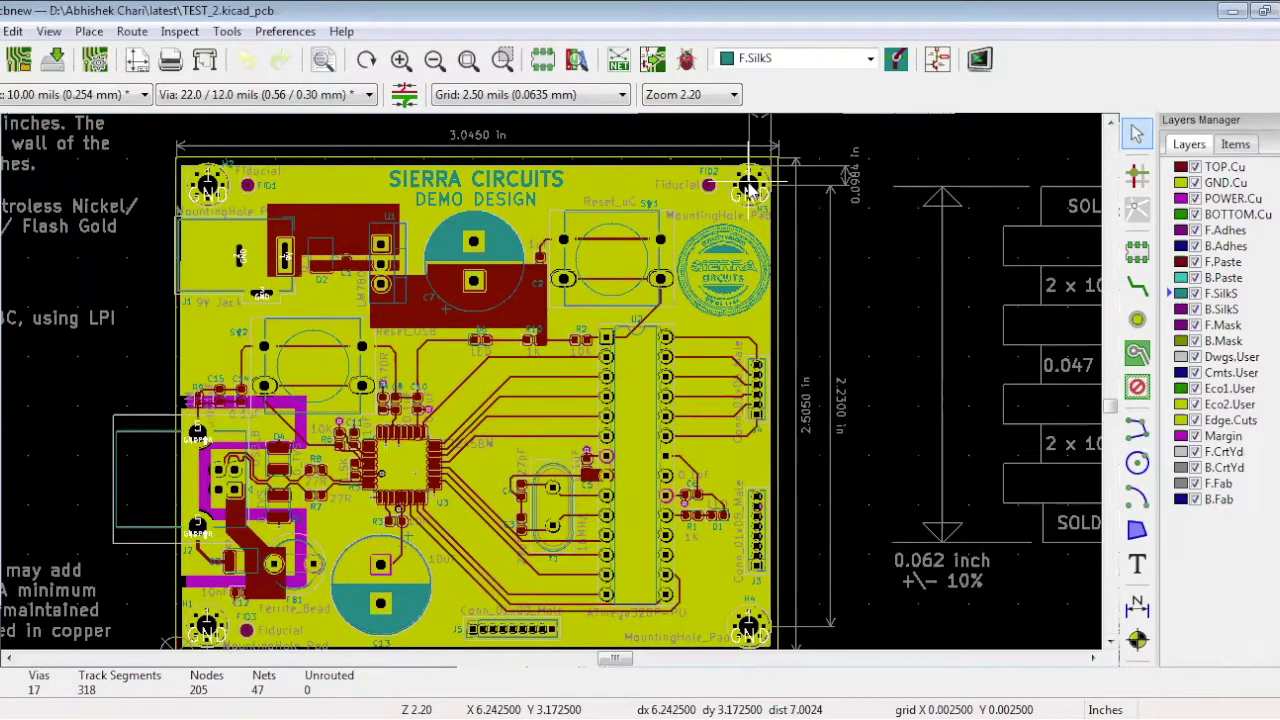
Add a horizontal dimension on F.Fab between lower mounting holes H1 and H4, placed below the existing hole-spacing dimension, and end the tool.
left_click(1112, 642)
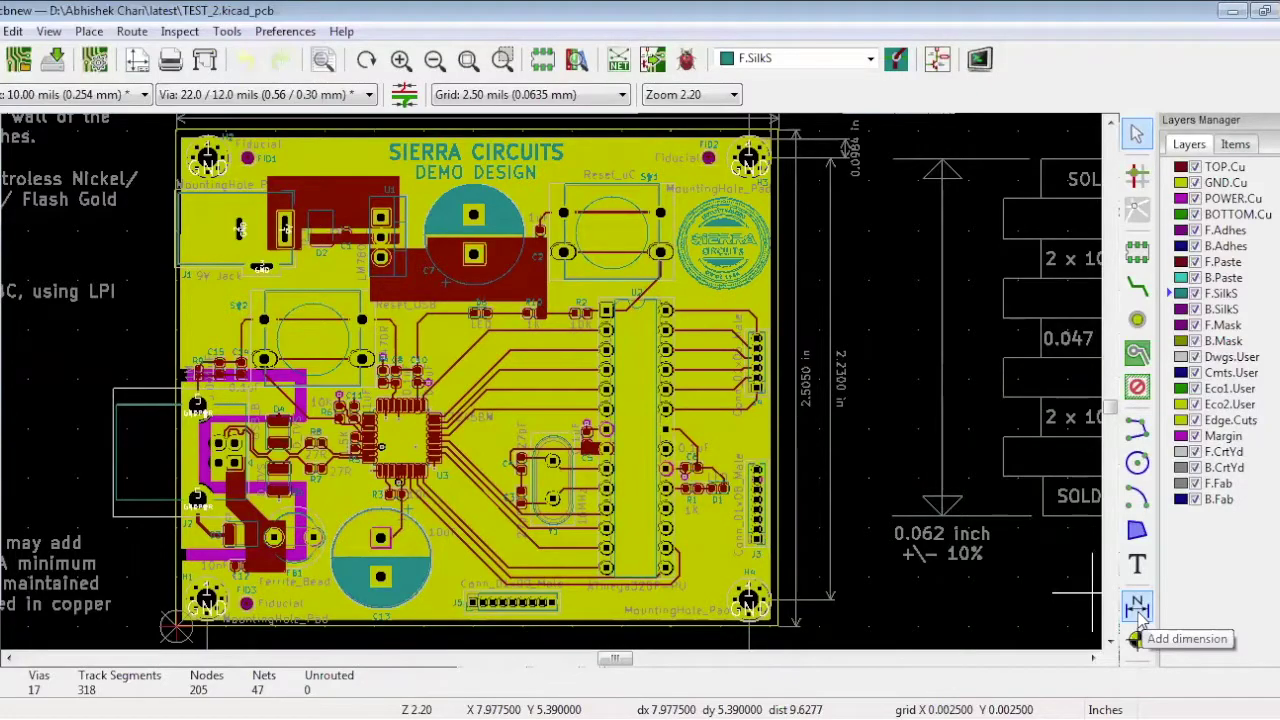
left_click(1137, 607)
scroll(428, 594, "up", 1)
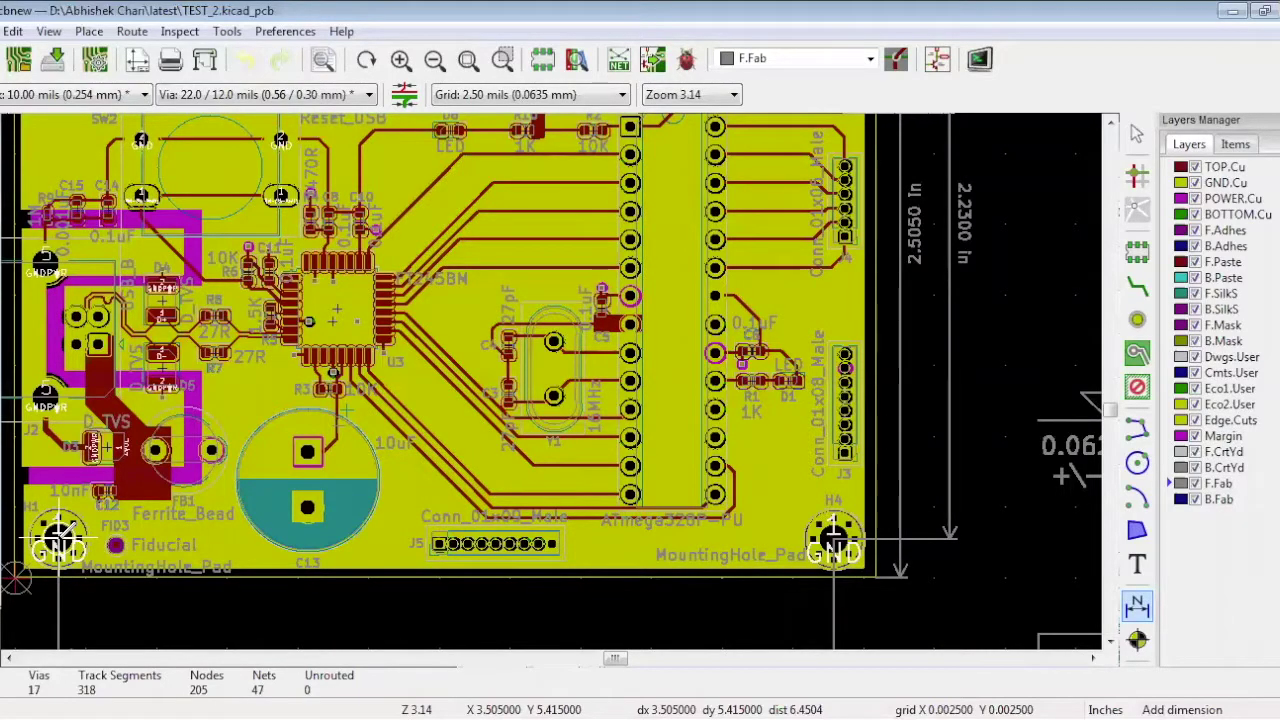
left_click(58, 540)
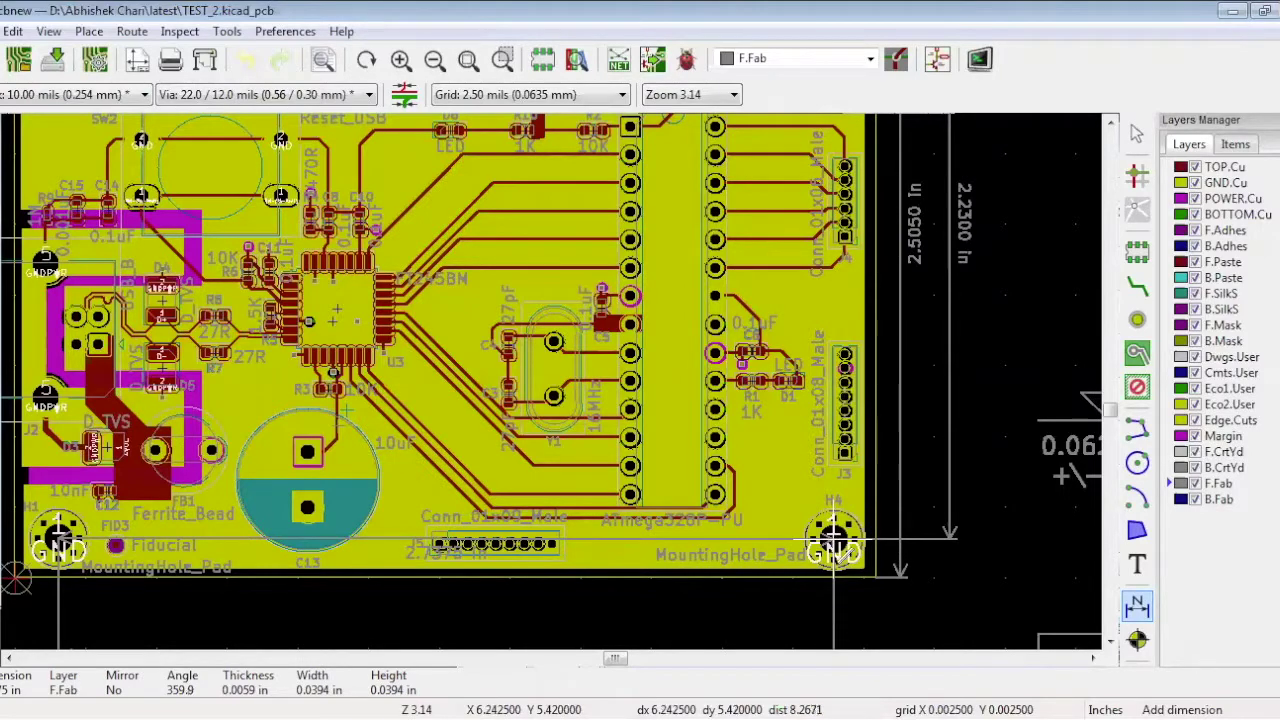
scroll(838, 618, "down", 1, "shift")
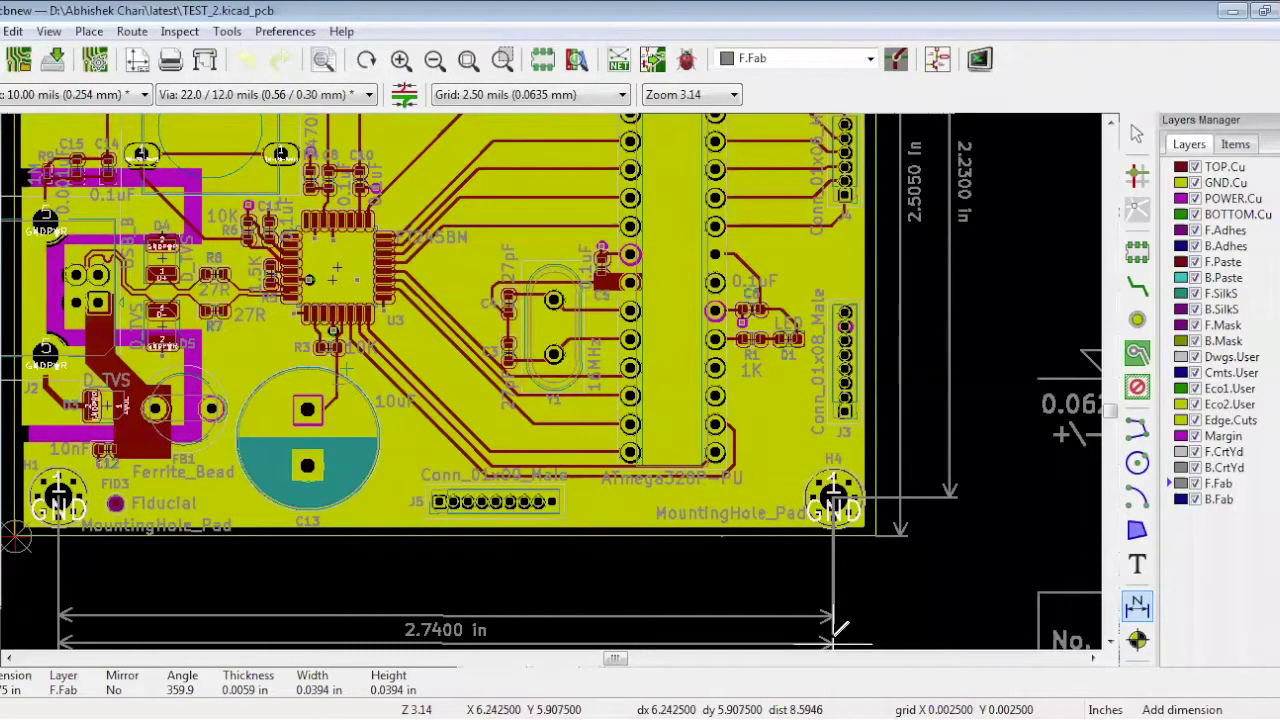
left_click(834, 562)
right_click(836, 320)
left_click(885, 337)
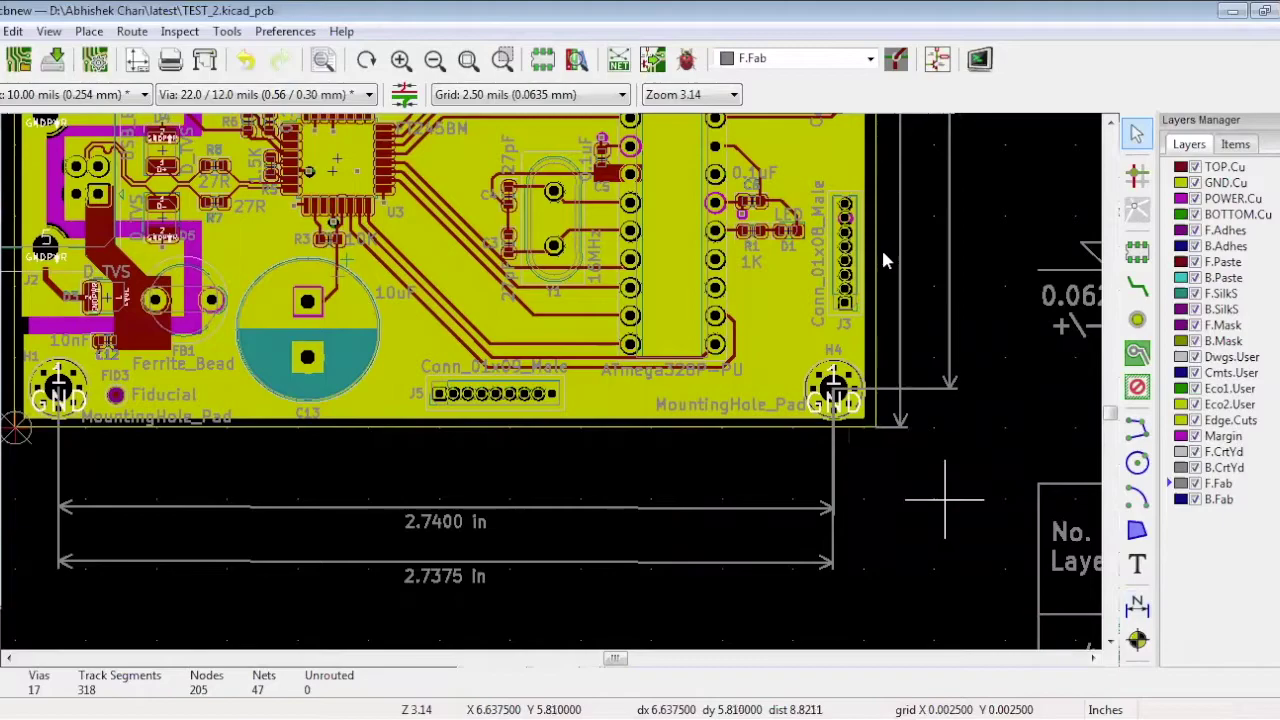
left_click(433, 61)
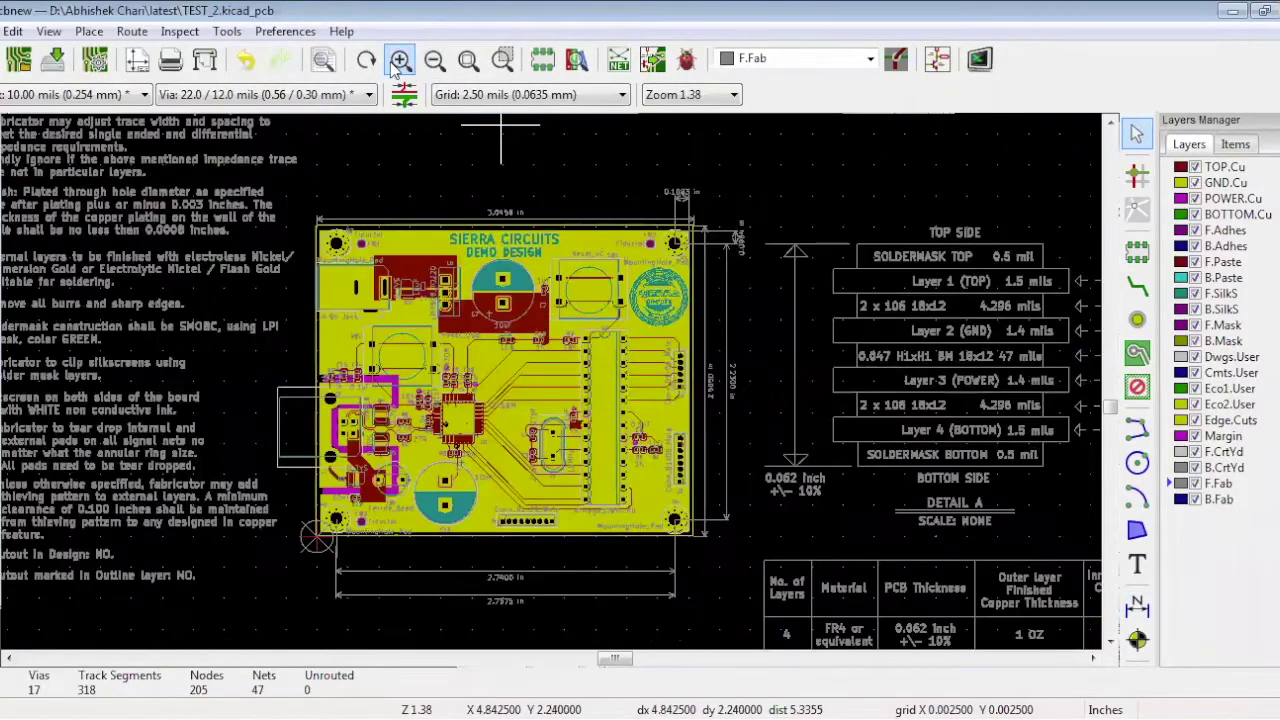
left_click(398, 62)
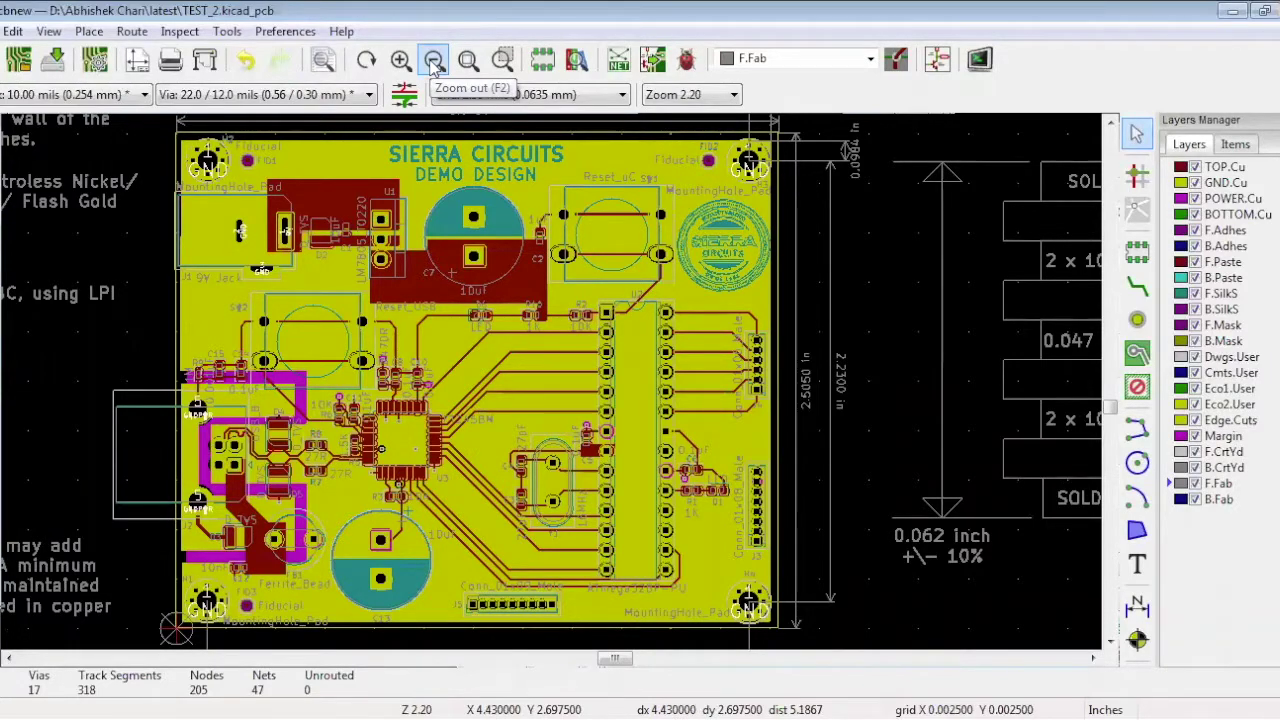
left_click(434, 62)
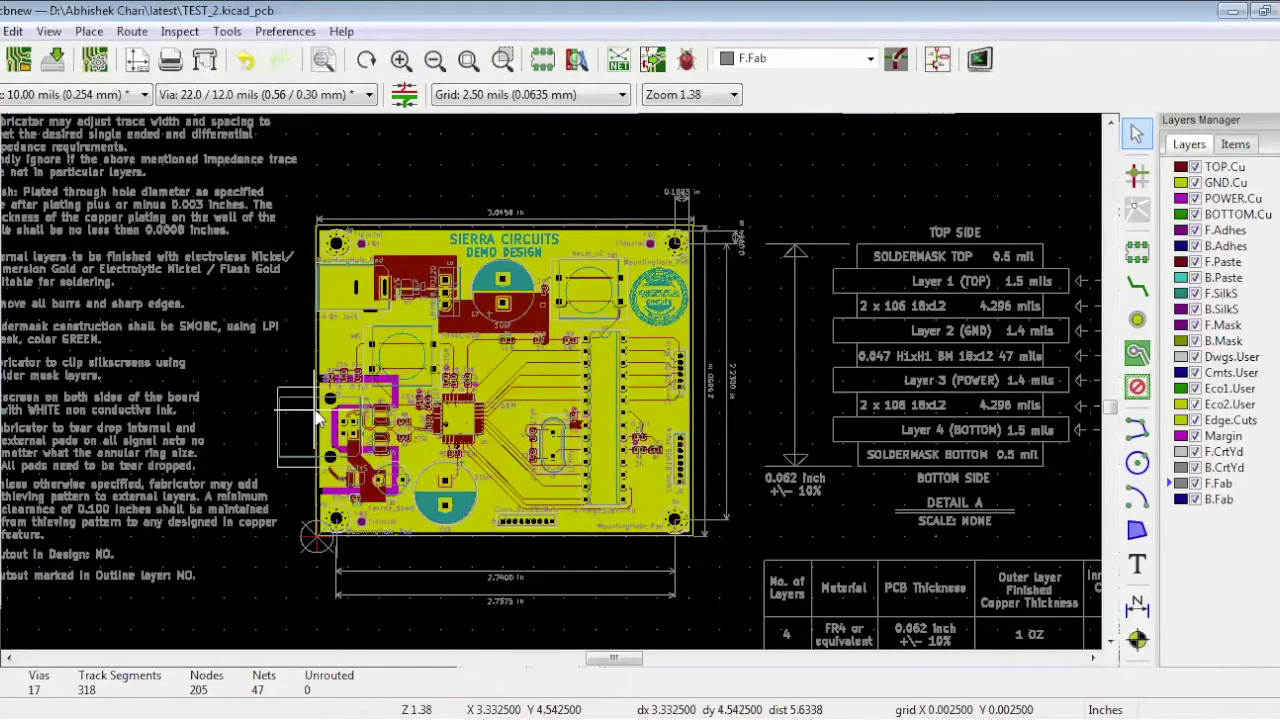
Examine the Detail A layer stack-up beside the board, including its copper, prepreg, core and soldermask thicknesses.
left_click(400, 60)
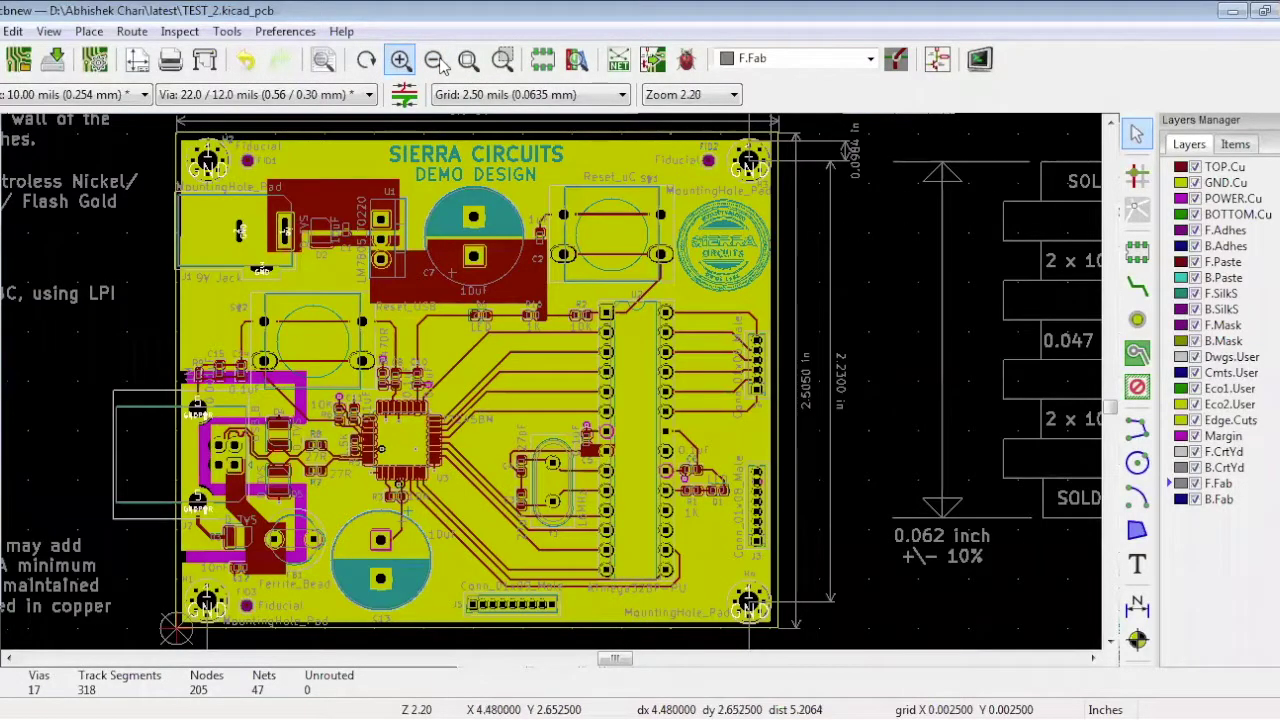
left_click(436, 60)
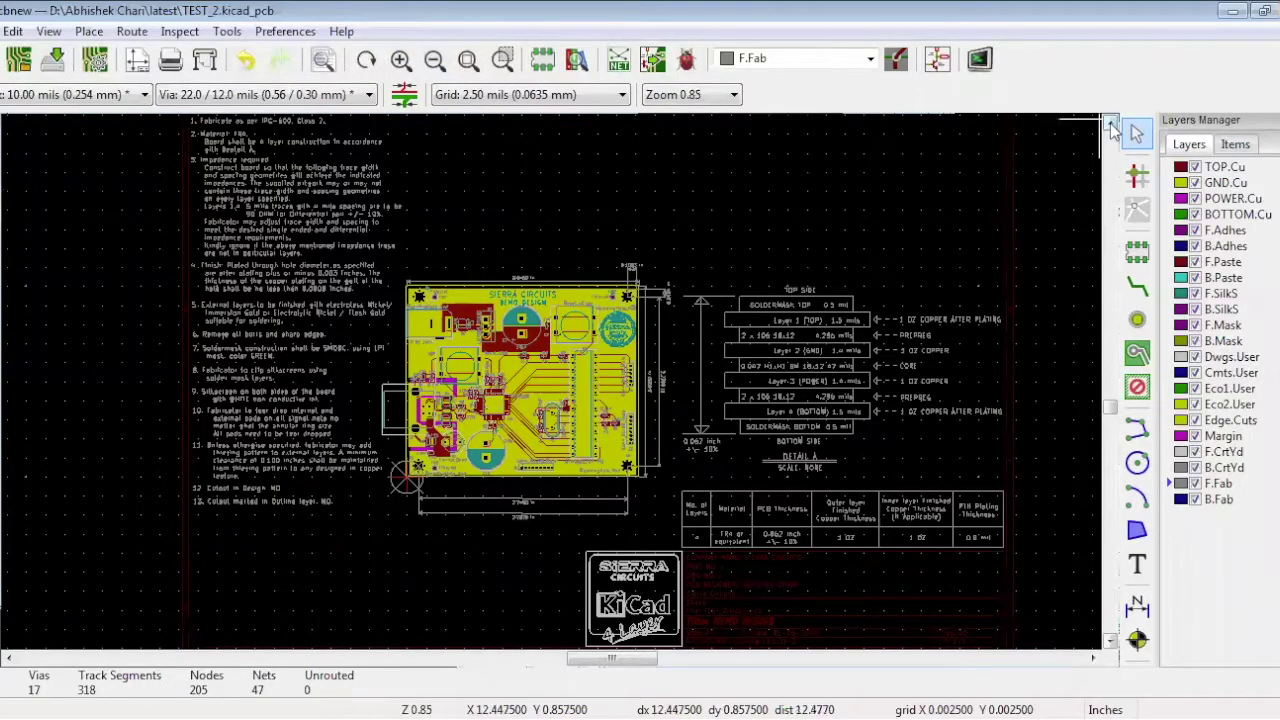
left_click(1111, 123)
scroll(571, 128, "up", 1)
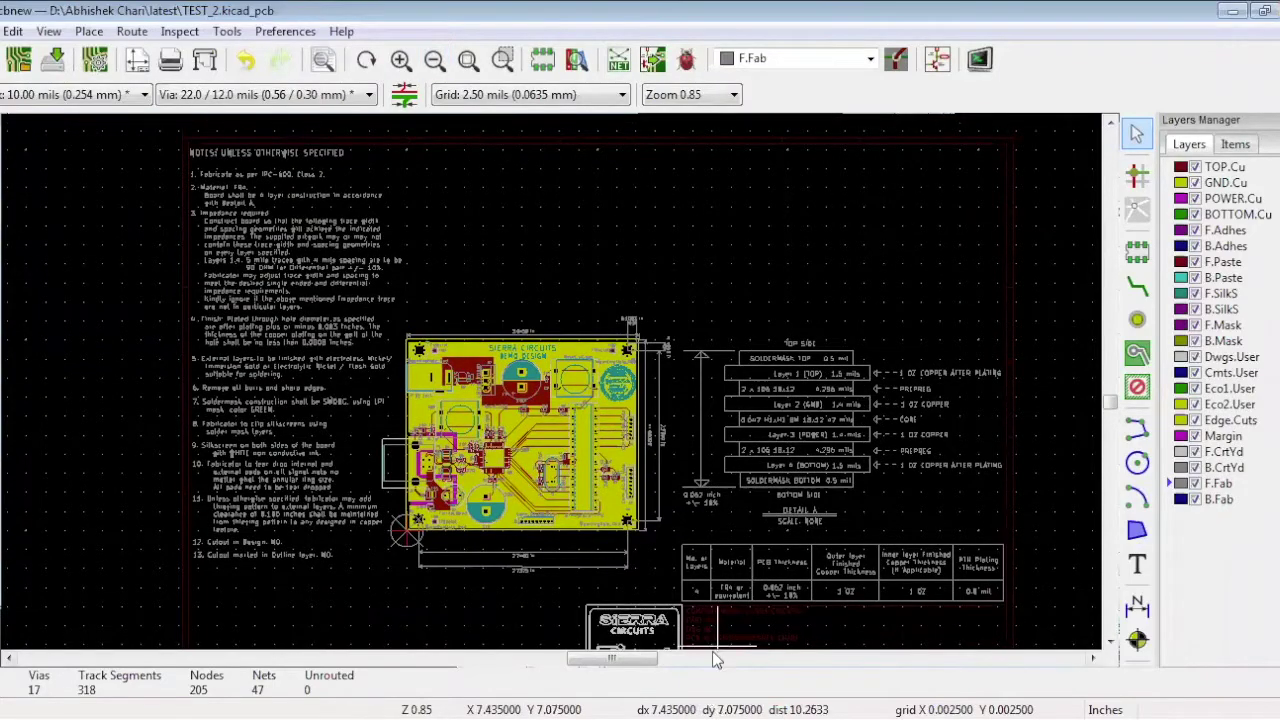
left_click_drag(636, 658, 657, 658)
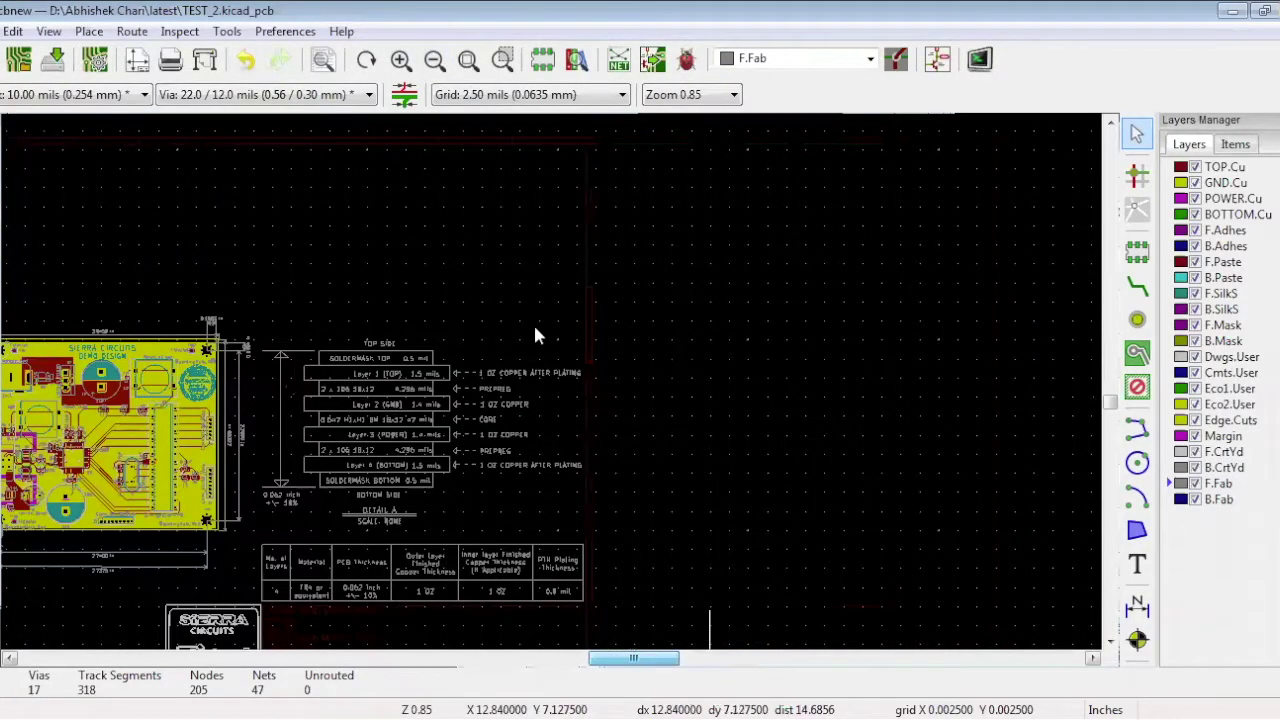
scroll(533, 336, "left", 5)
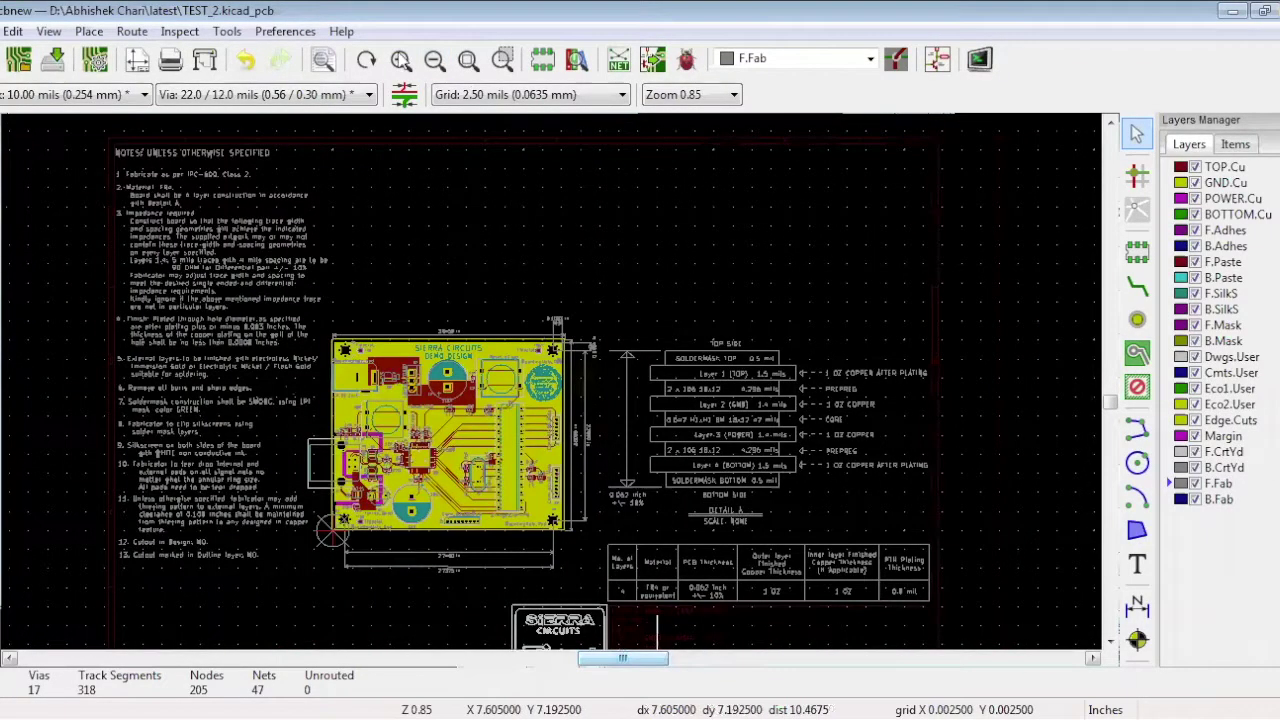
left_click(400, 59)
scroll(818, 467, "up", 1)
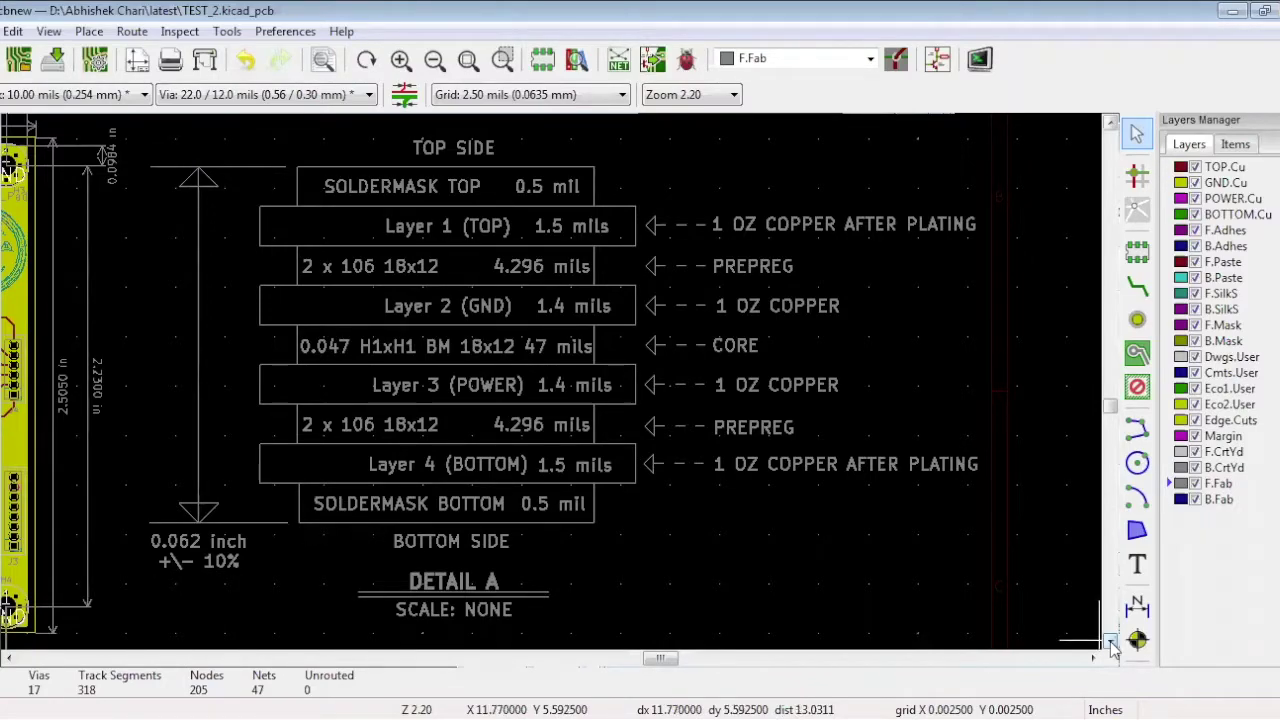
scroll(565, 203, "down", 1)
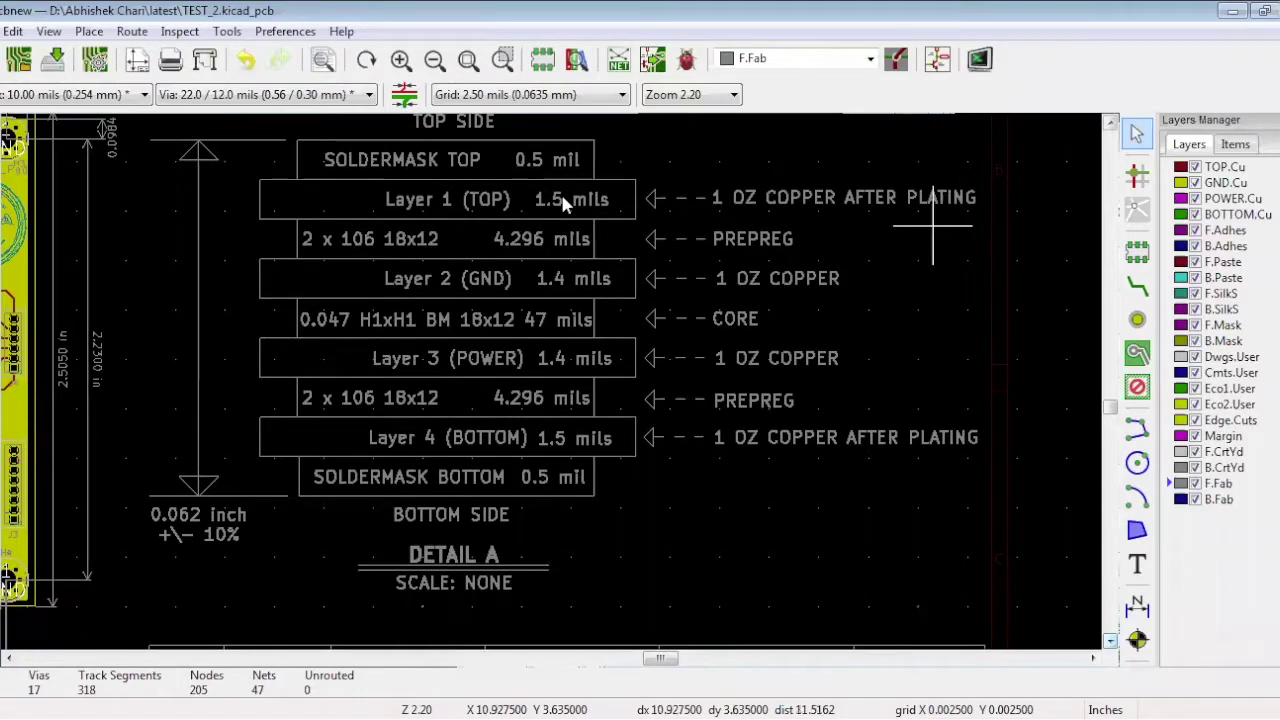
left_click(1111, 123)
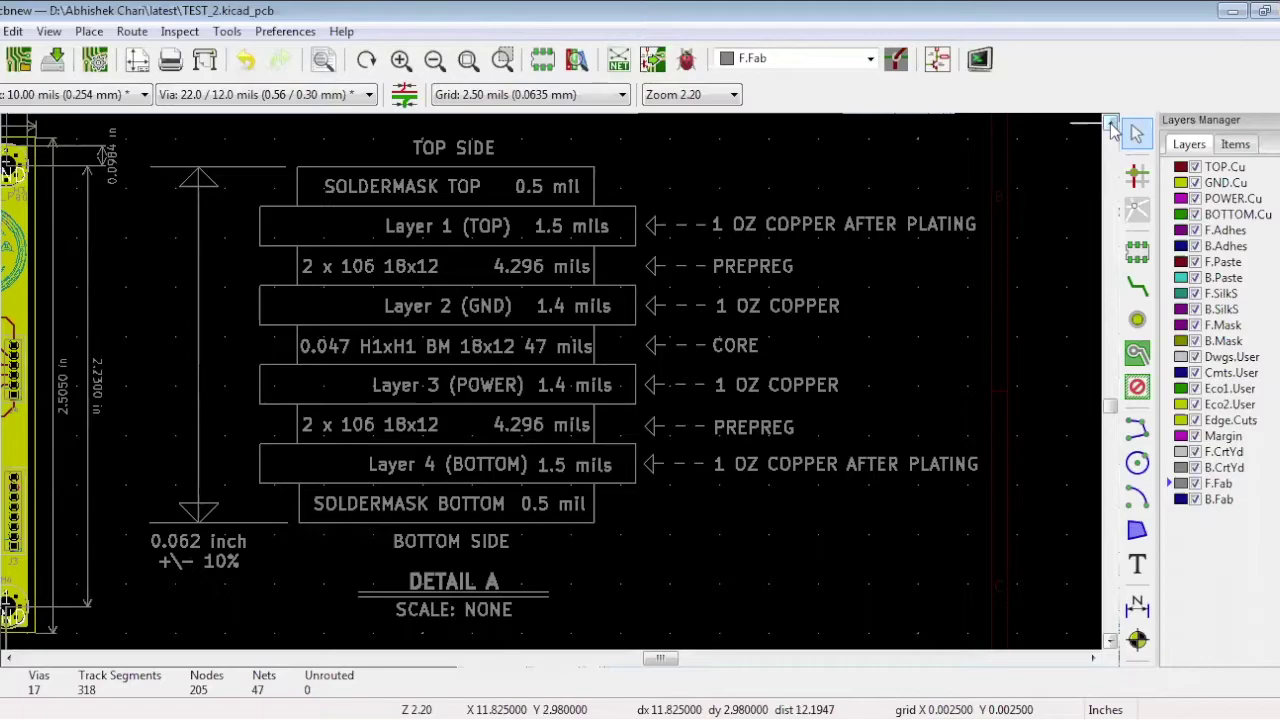
Try to draw a horizontal graphic line about 1.255 in long on F.Fab, below the Detail A stack-up.
left_click(1137, 428)
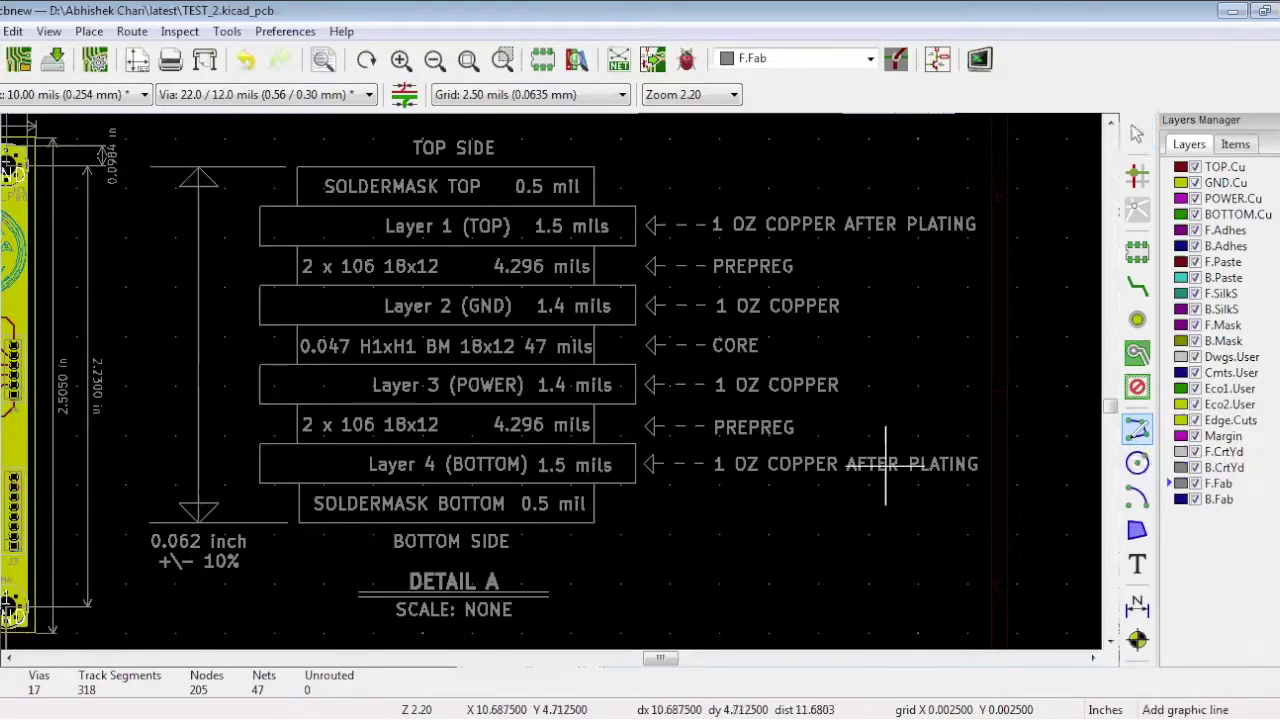
left_click(658, 575)
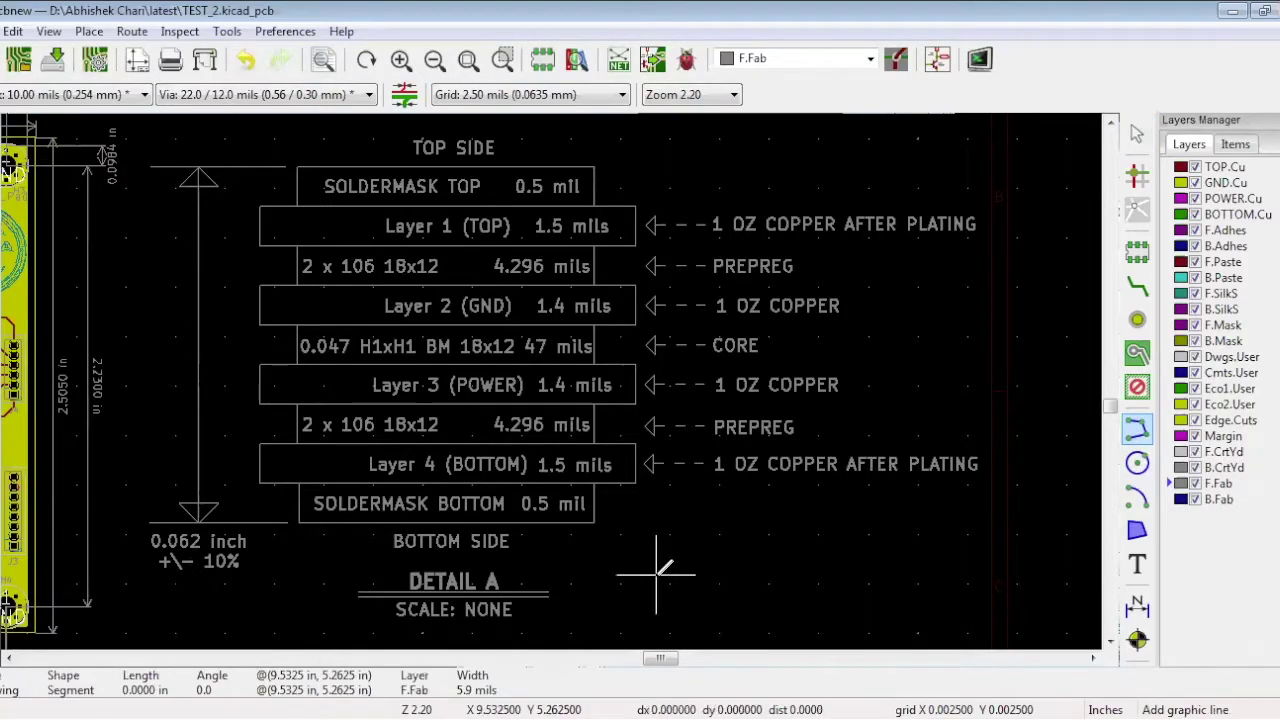
right_click(906, 575)
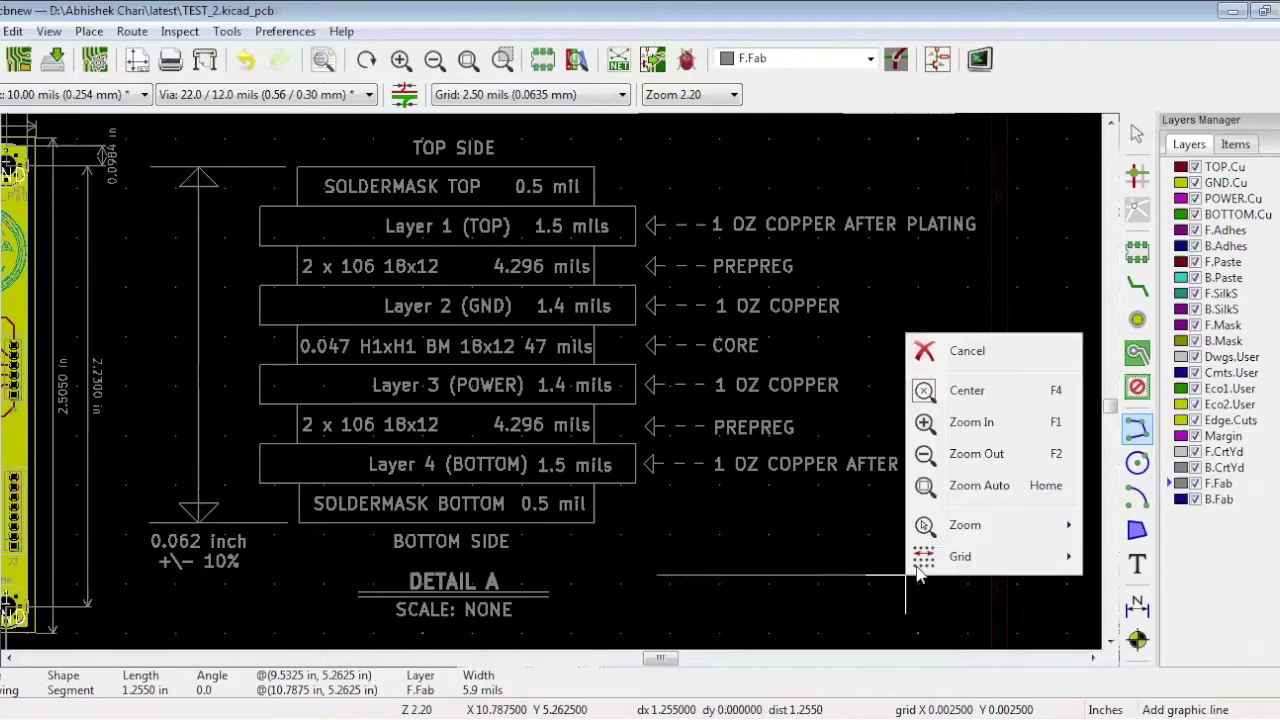
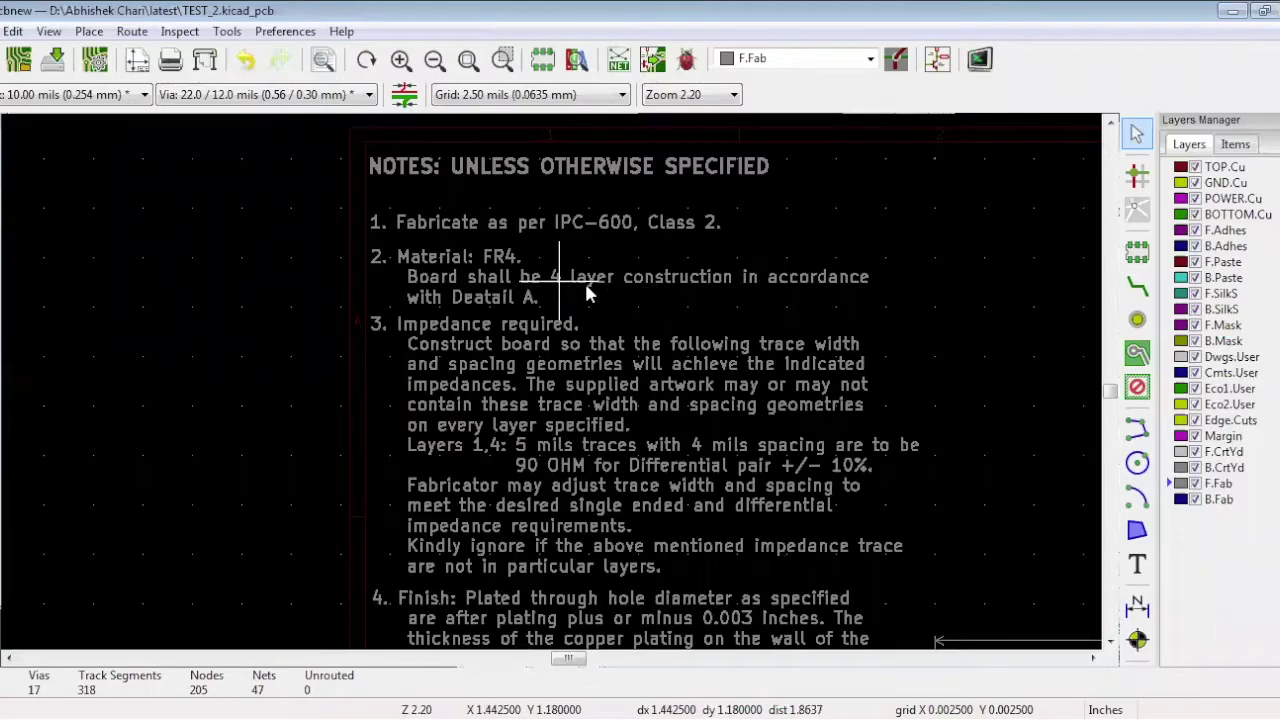
Read through fabrication notes 1 to 13, covering material, impedance, finish, soldermask, silkscreen, teardrops, thieving and cutouts.
left_click(1111, 642)
left_click(1111, 642)
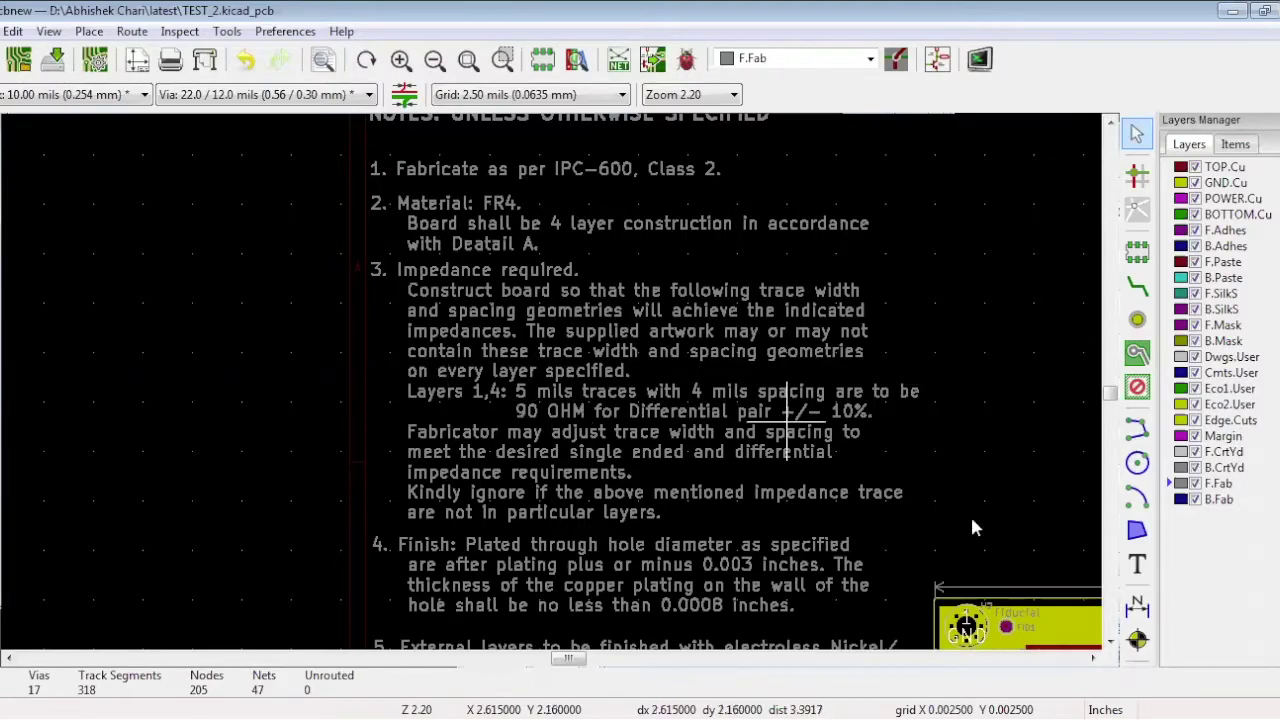
left_click(1112, 644)
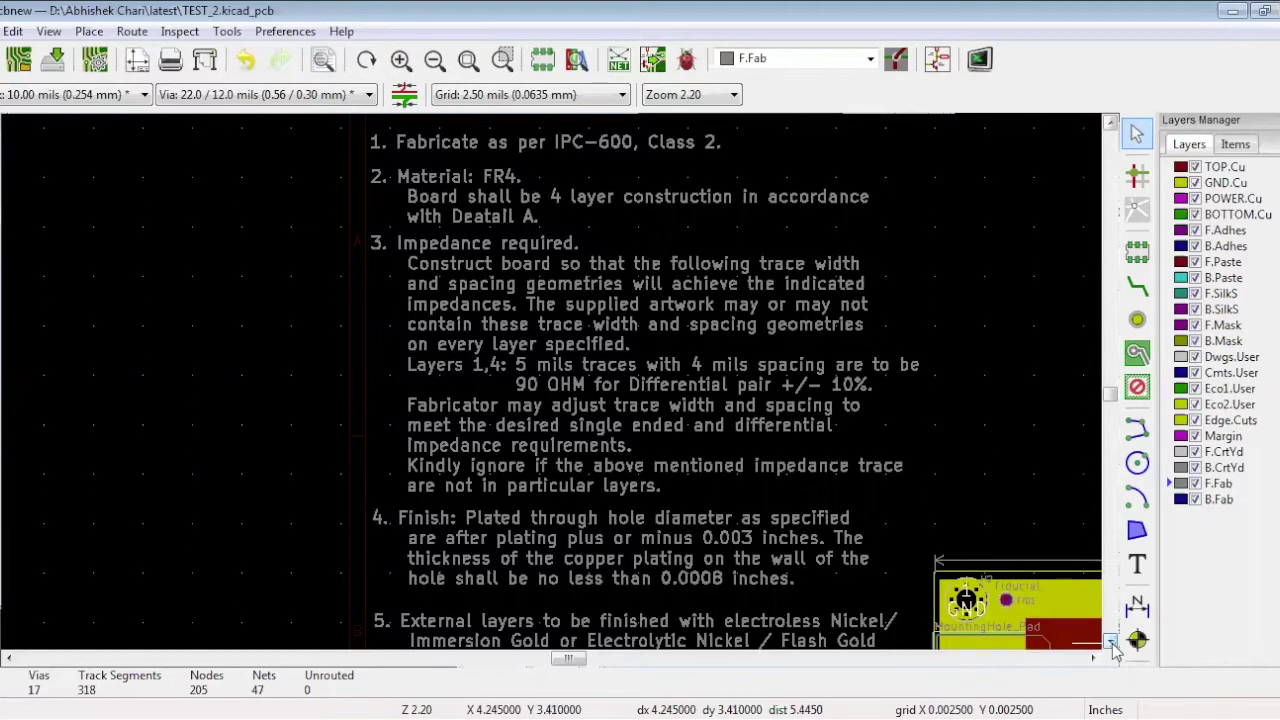
left_click(1112, 644)
left_click(1112, 644)
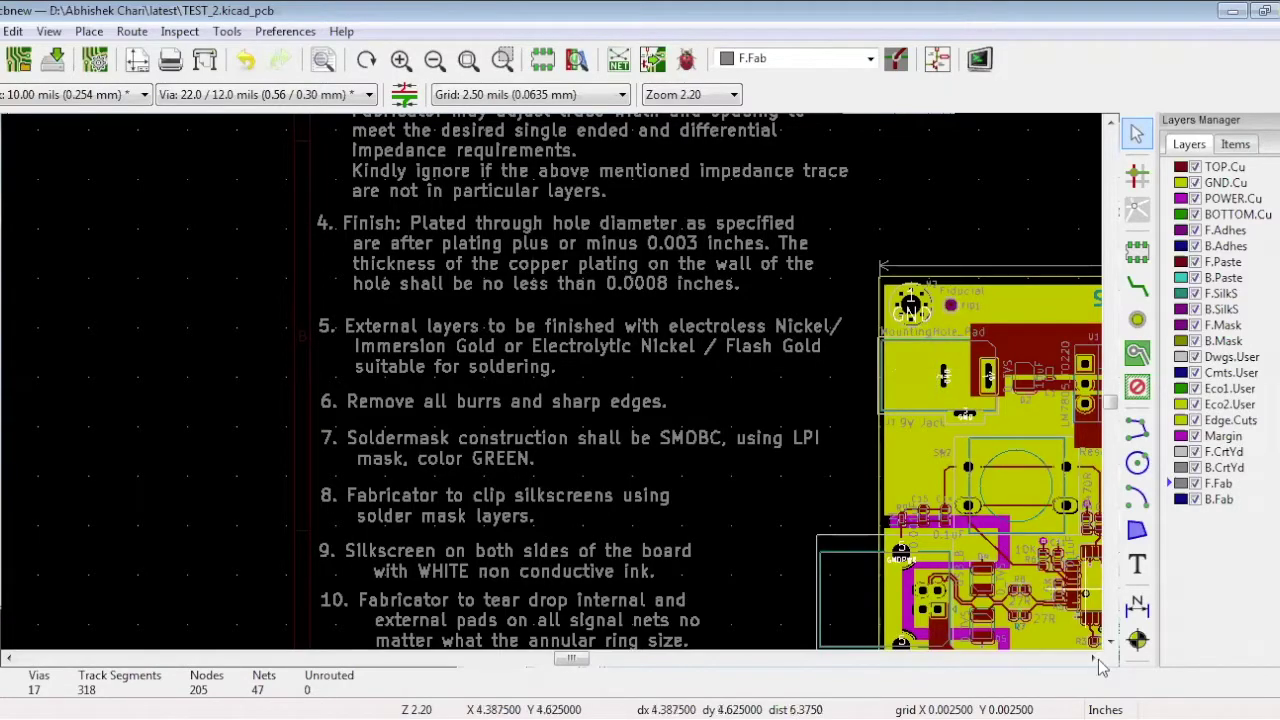
scroll(797, 403, "down", 1)
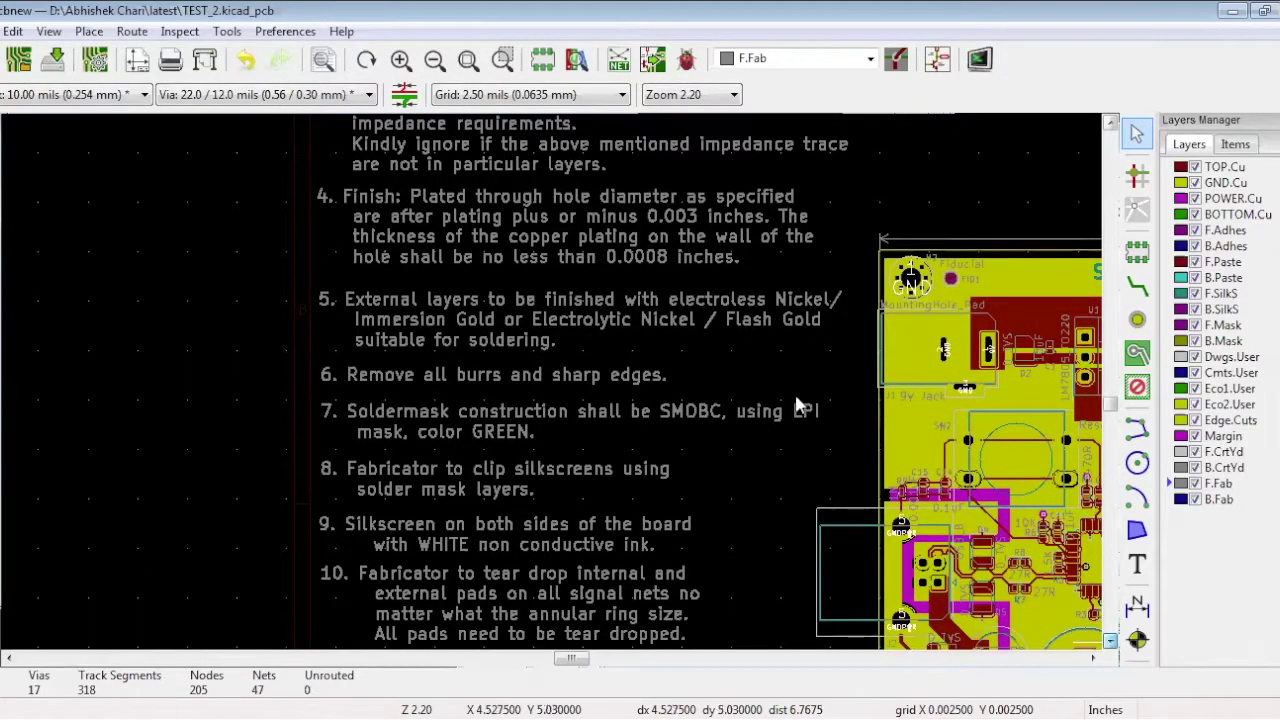
scroll(797, 403, "down", 2)
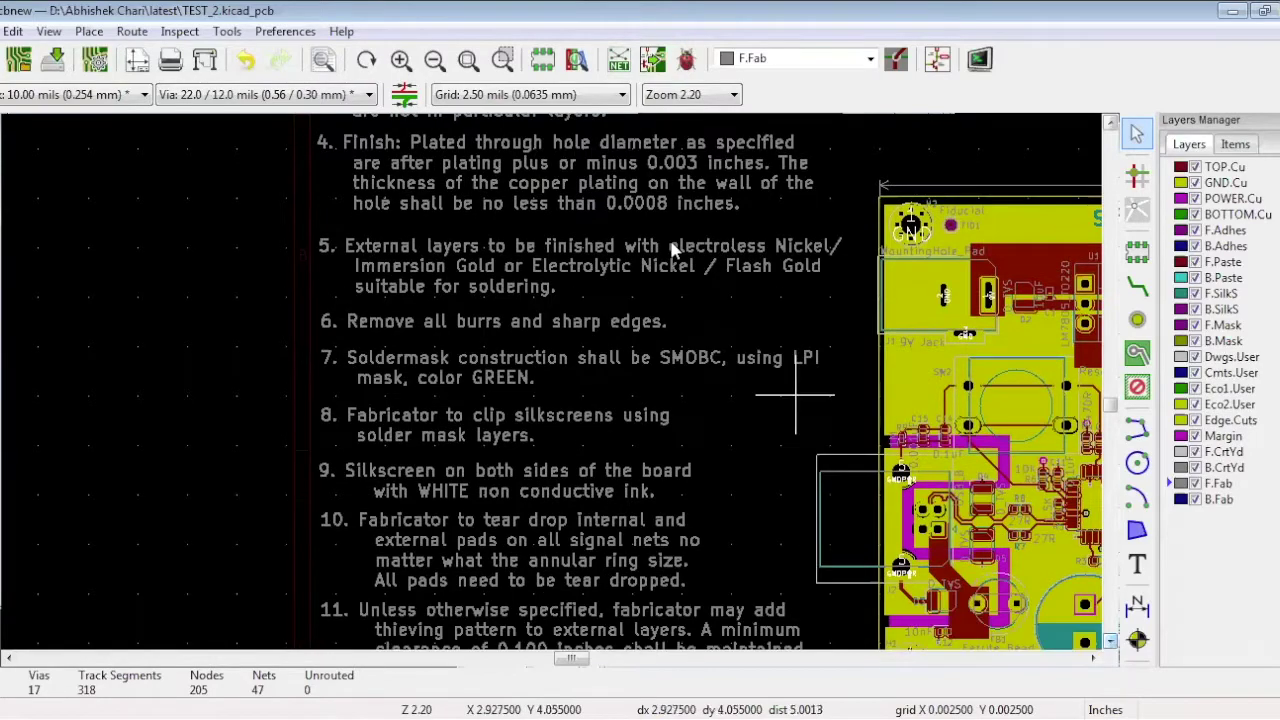
left_click(1117, 645)
left_click(1117, 645)
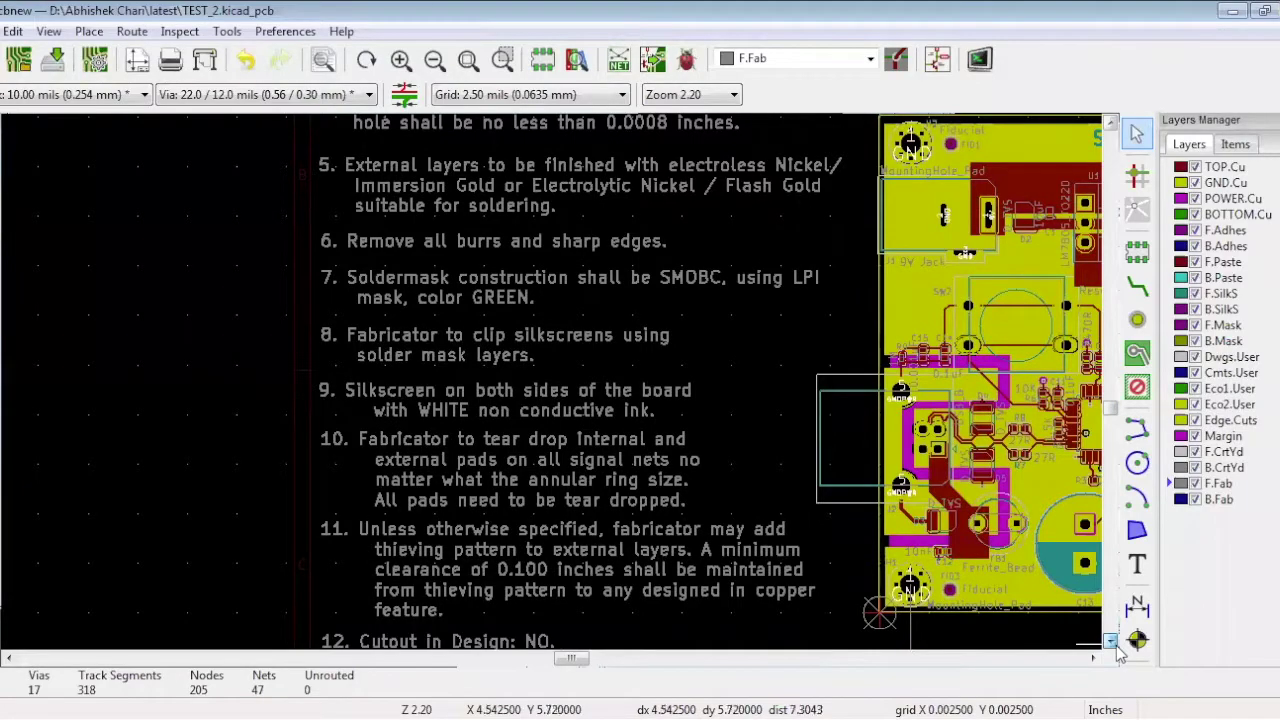
left_click(1117, 645)
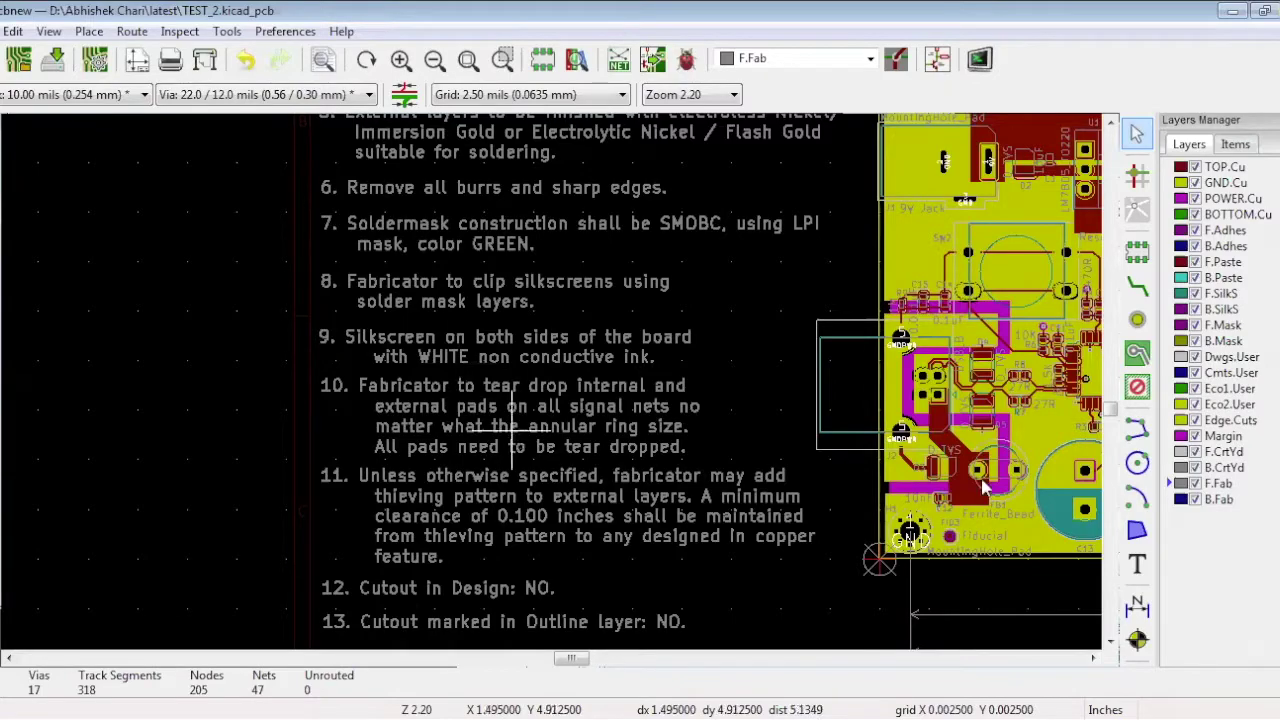
left_click(1111, 641)
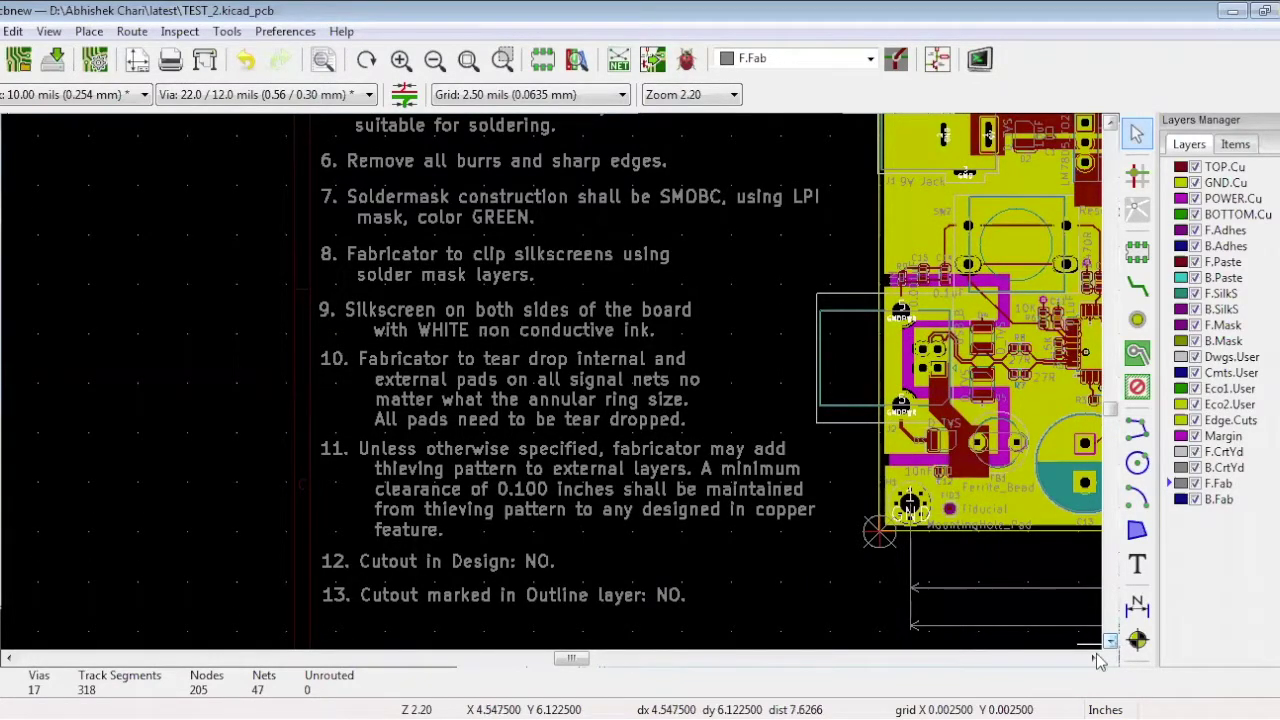
scroll(1097, 660, "down", 1)
left_click(1095, 659)
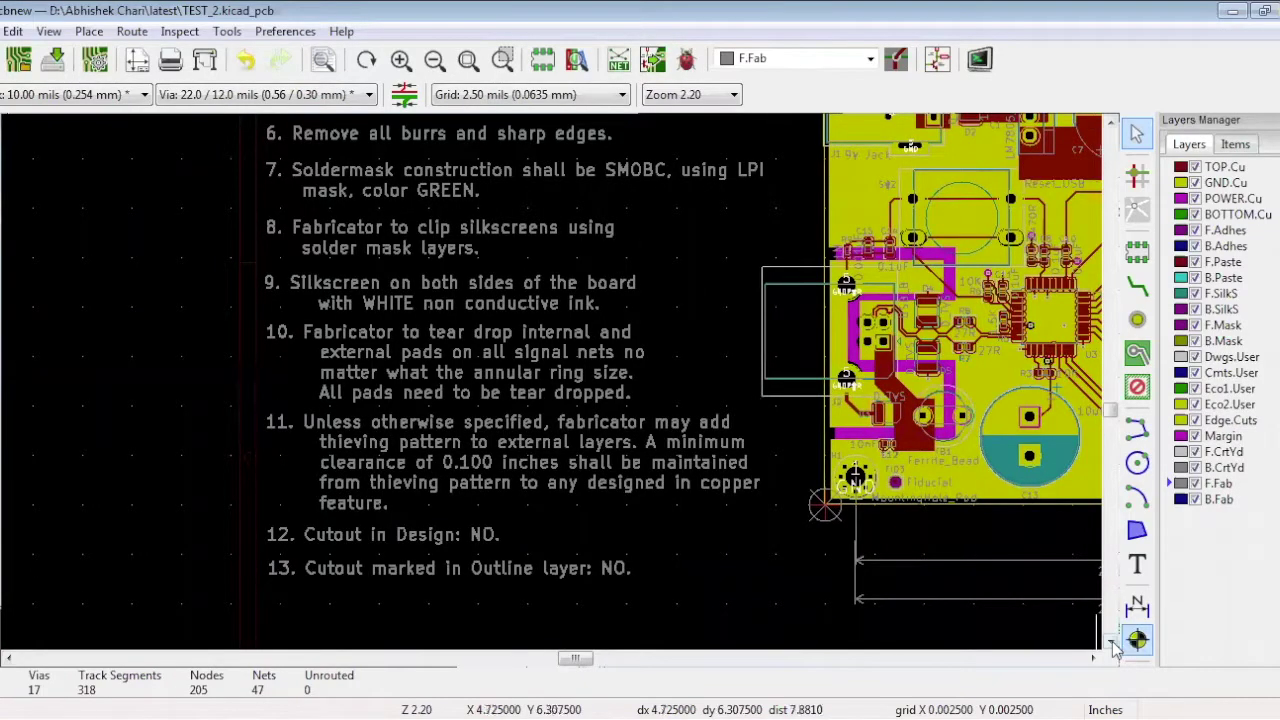
Open the board's plot settings and the drill file generation options from the full fabrication drawing.
left_click(434, 59)
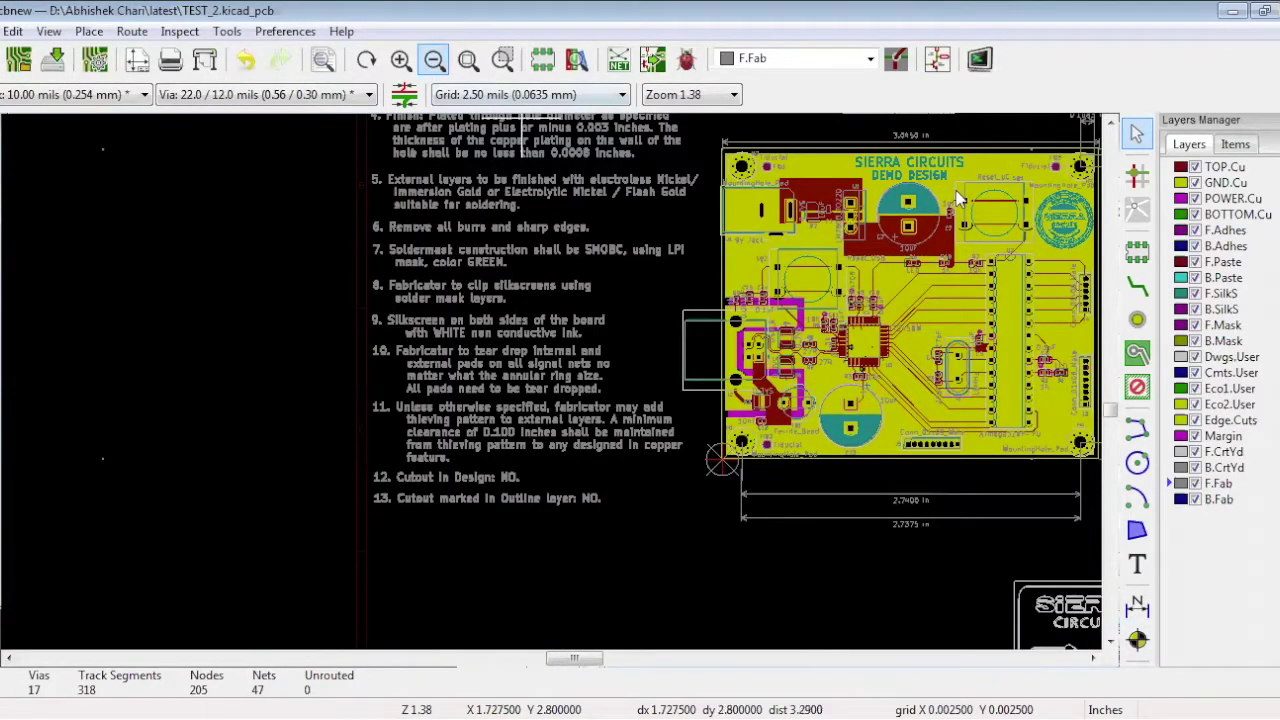
key("F2")
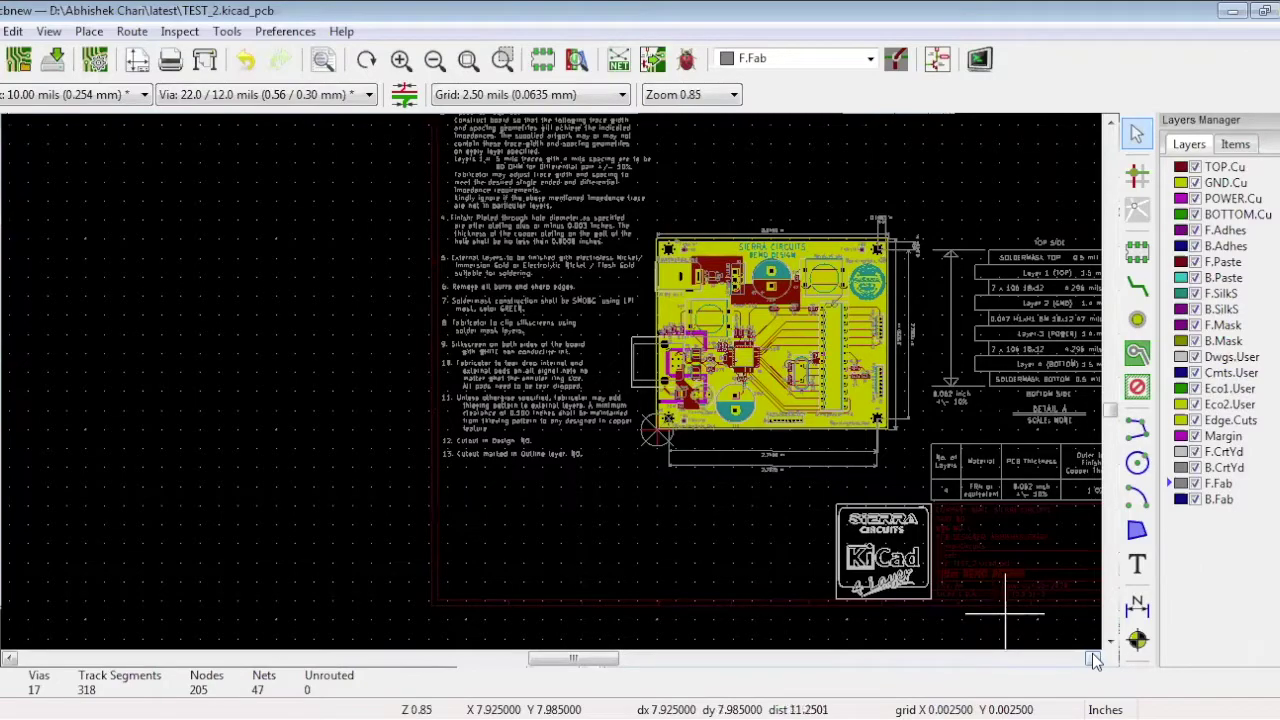
left_click(1095, 659)
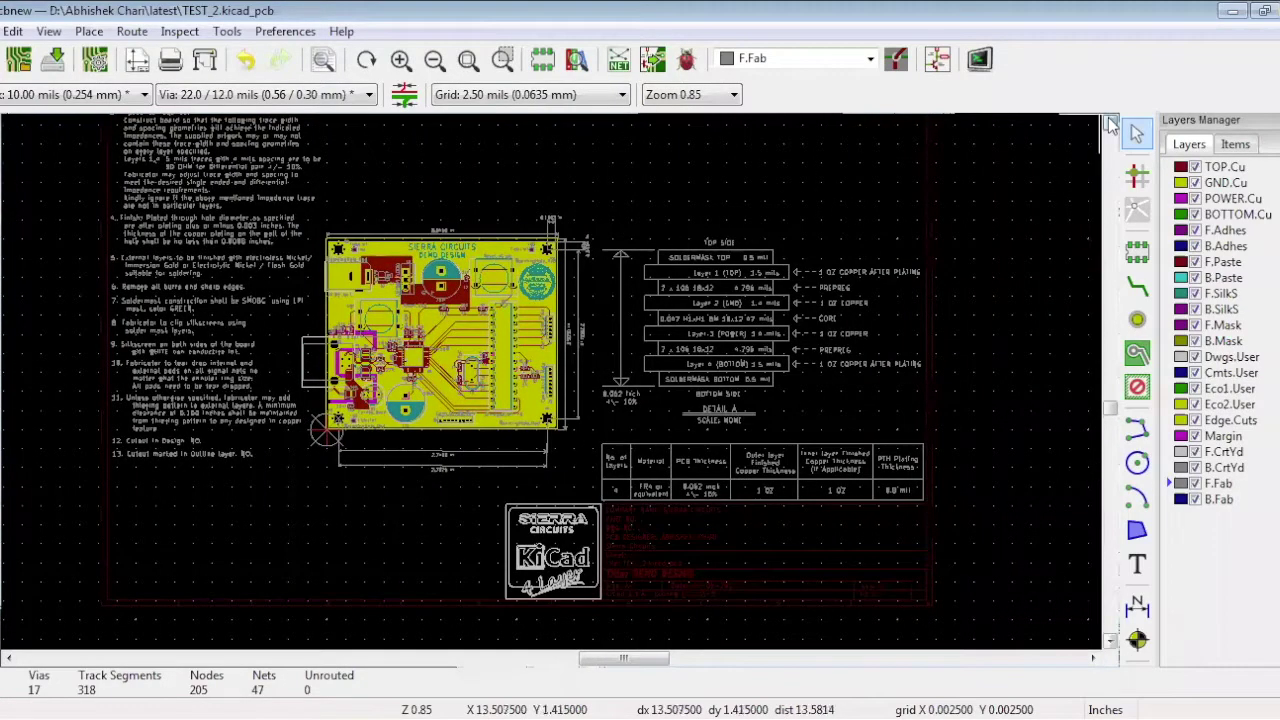
left_click(1110, 122)
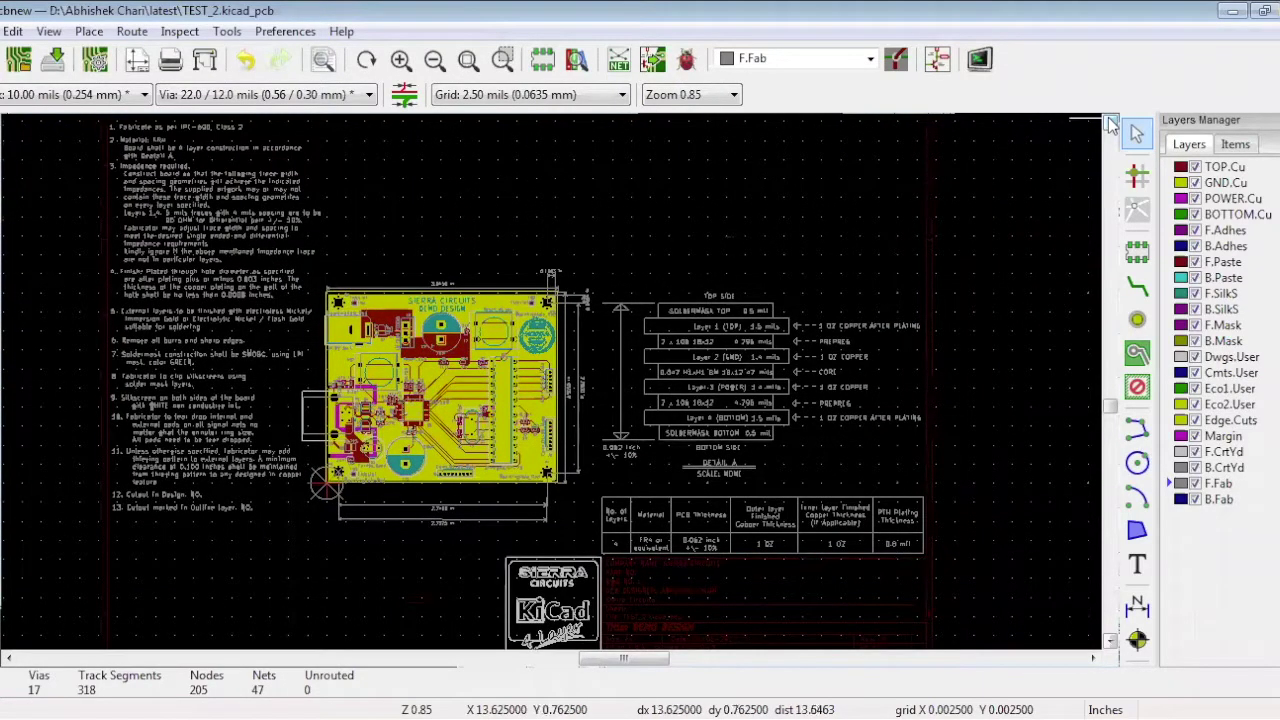
left_click(1110, 122)
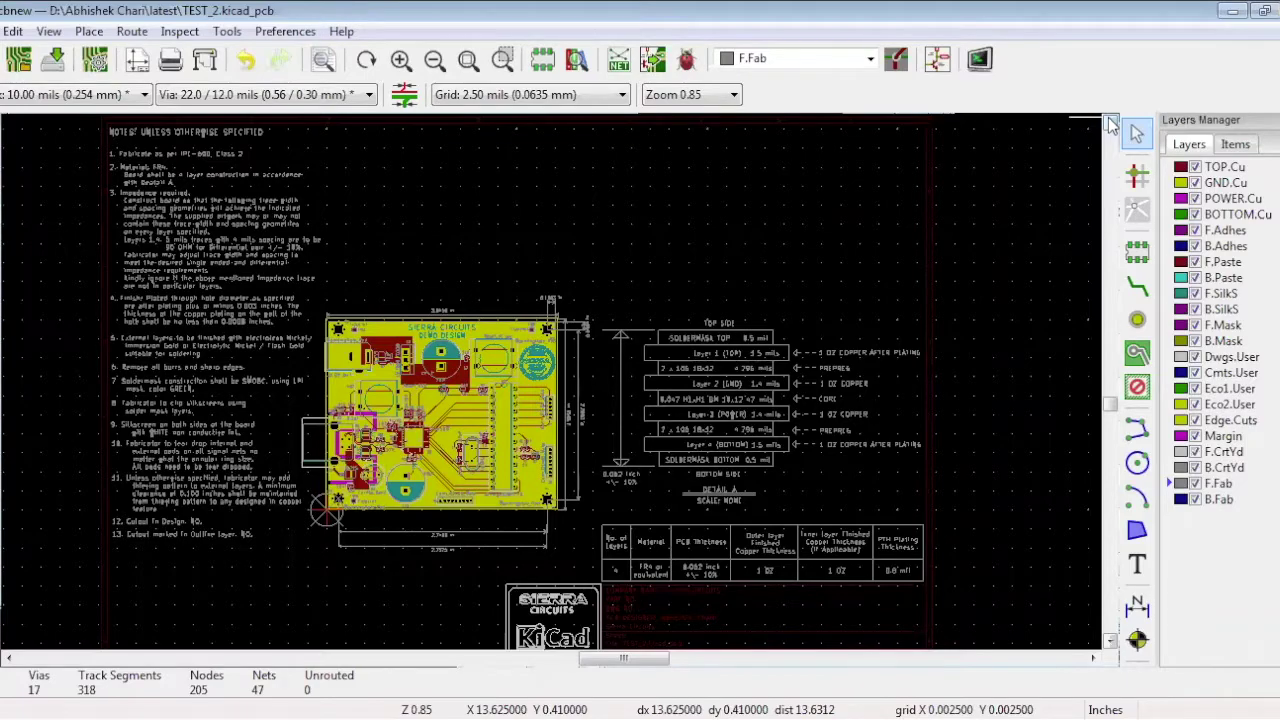
left_click(205, 59)
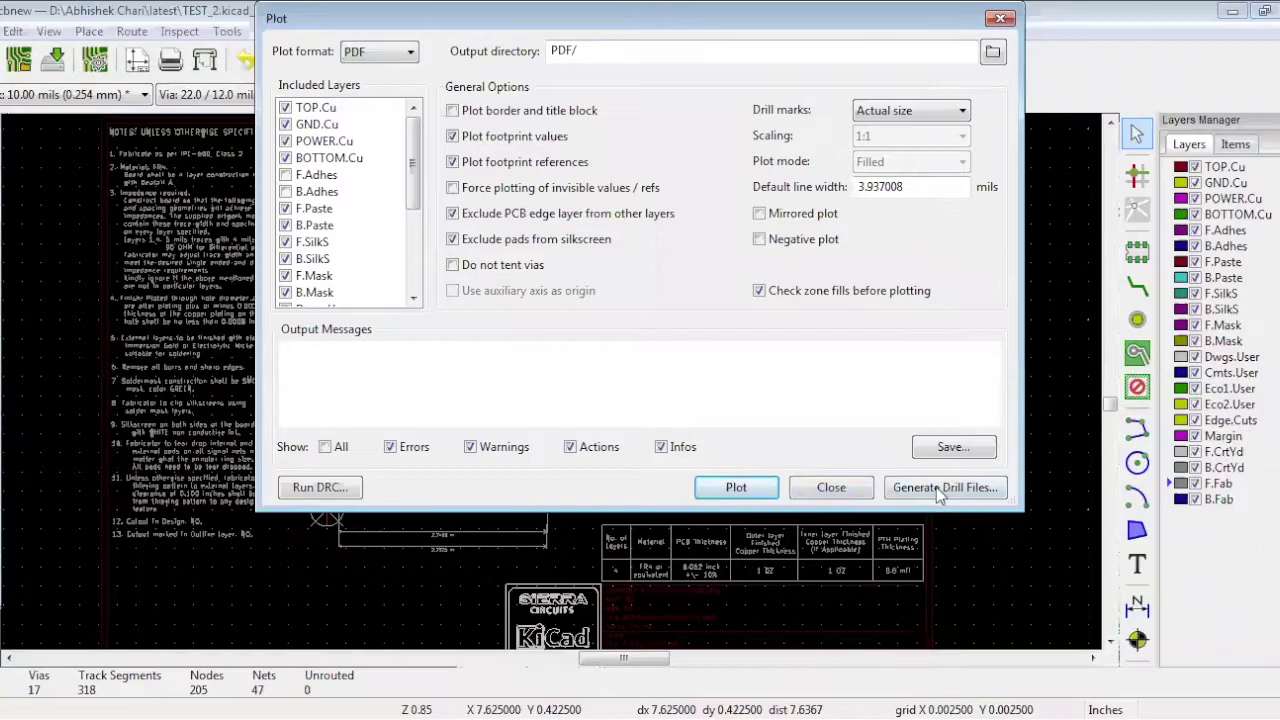
left_click(936, 487)
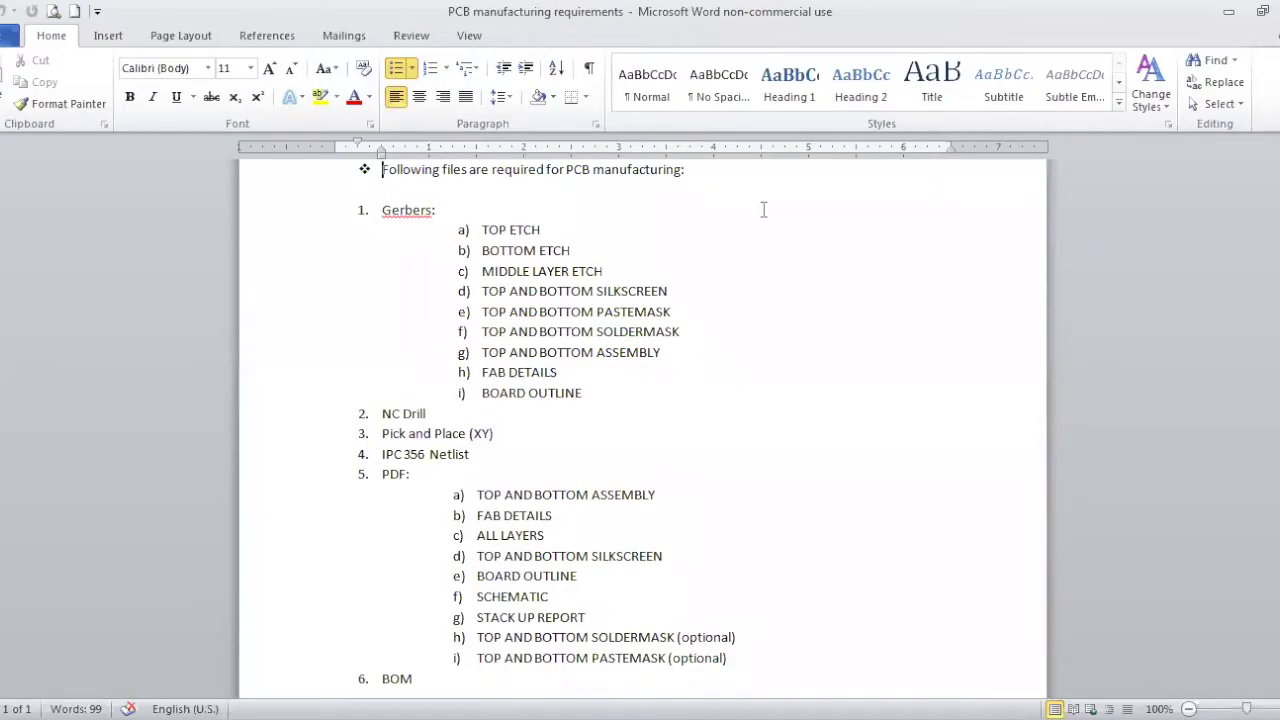
Switch to the PCB manufacturing requirements document in Word and review the required Gerber, drill, pick-and-place, netlist, PDF and BOM files.
left_click(710, 178)
left_click(485, 233)
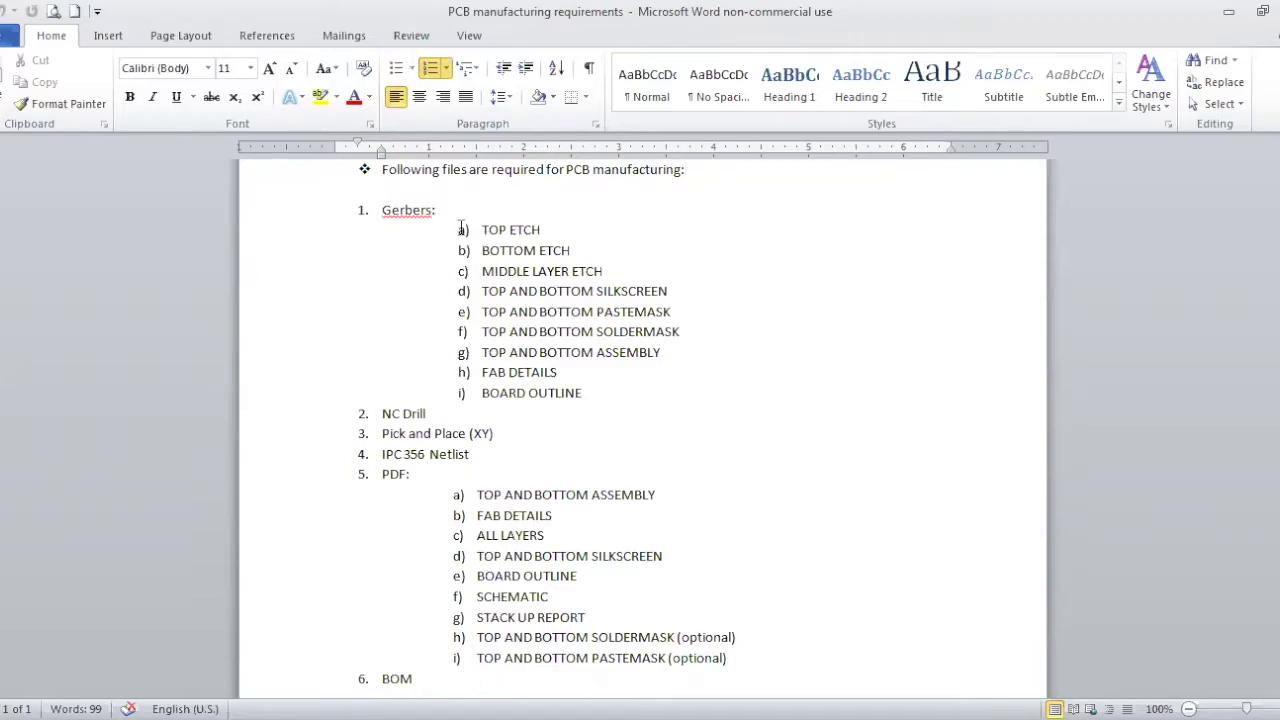
left_click(462, 229)
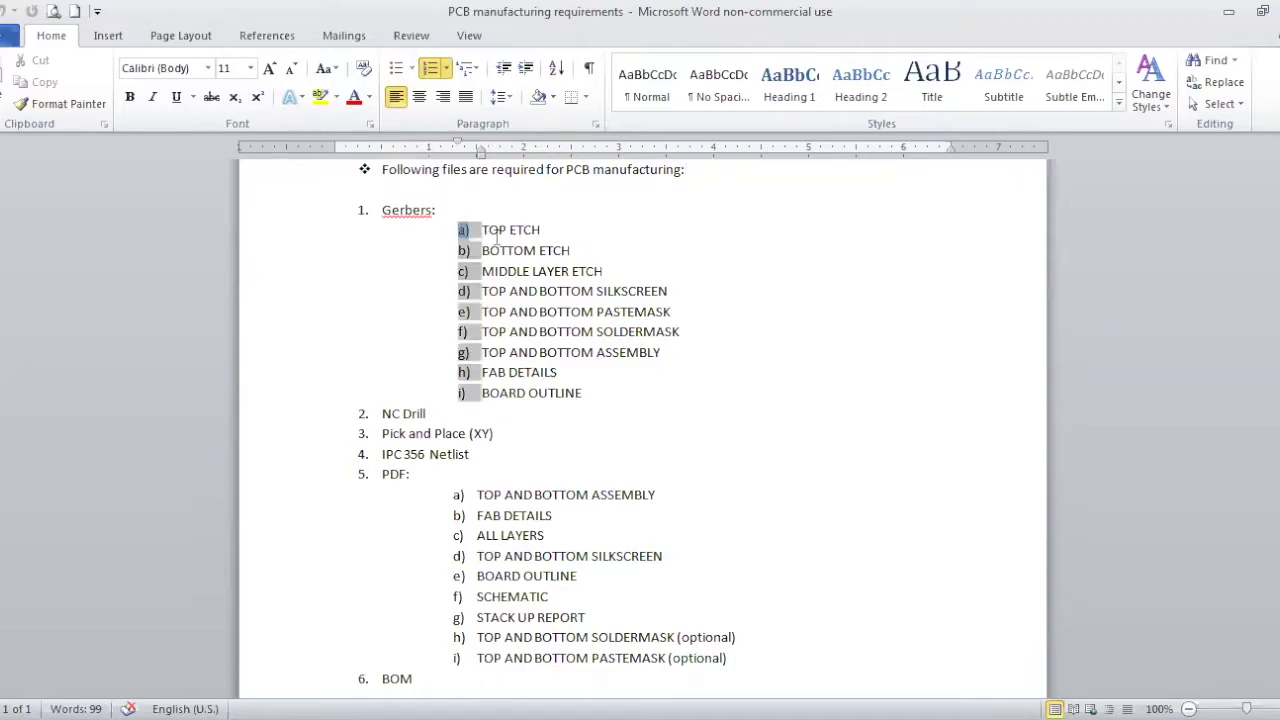
left_click(567, 232)
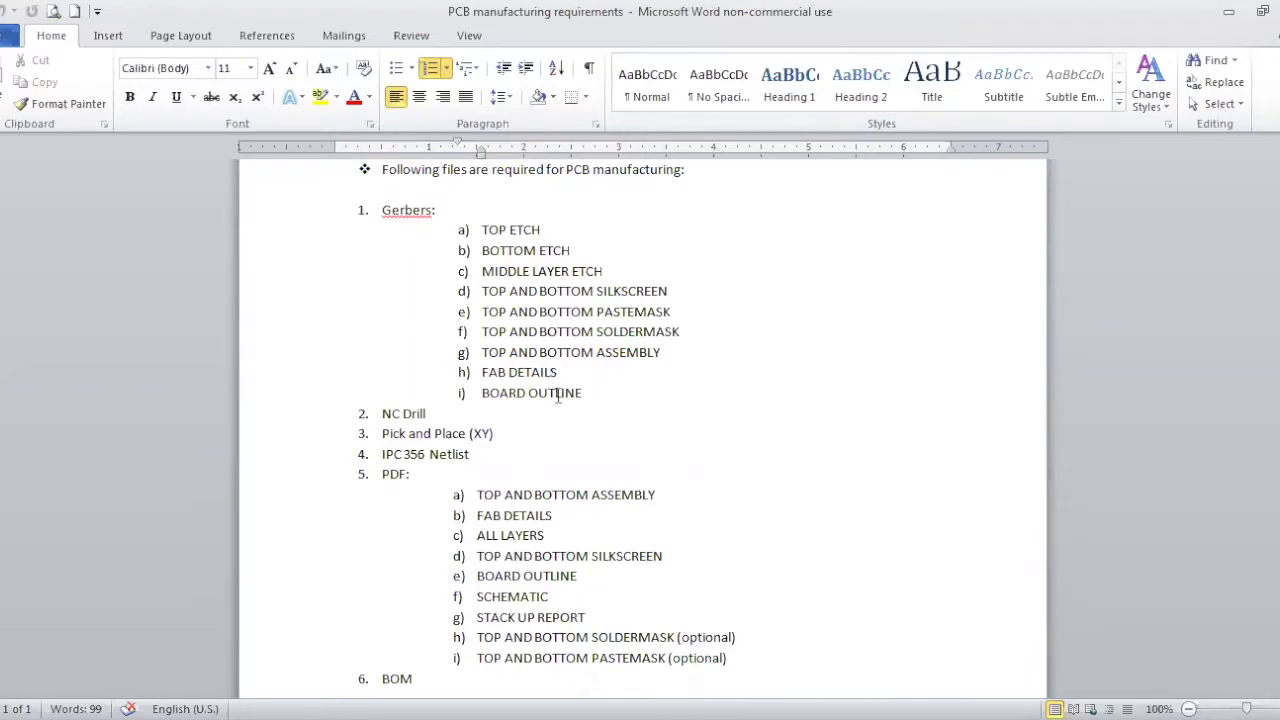
scroll(430, 397, "down", 1)
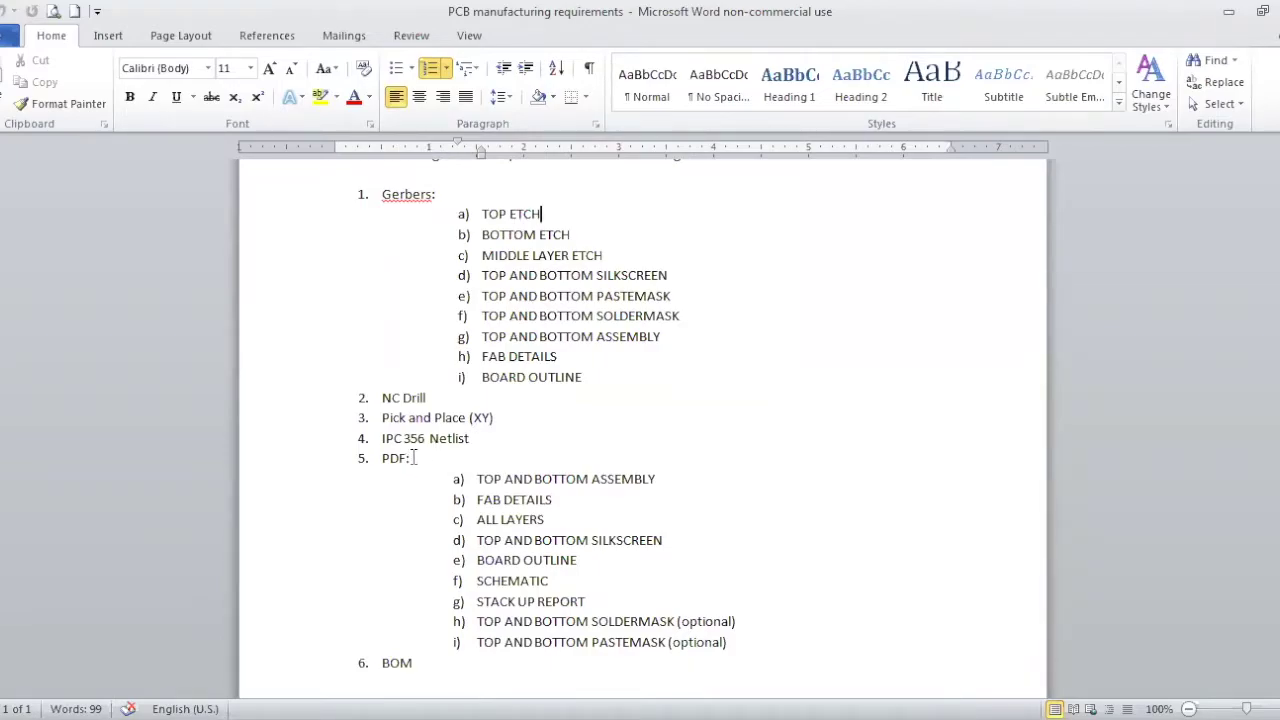
scroll(640, 413, "down", 1)
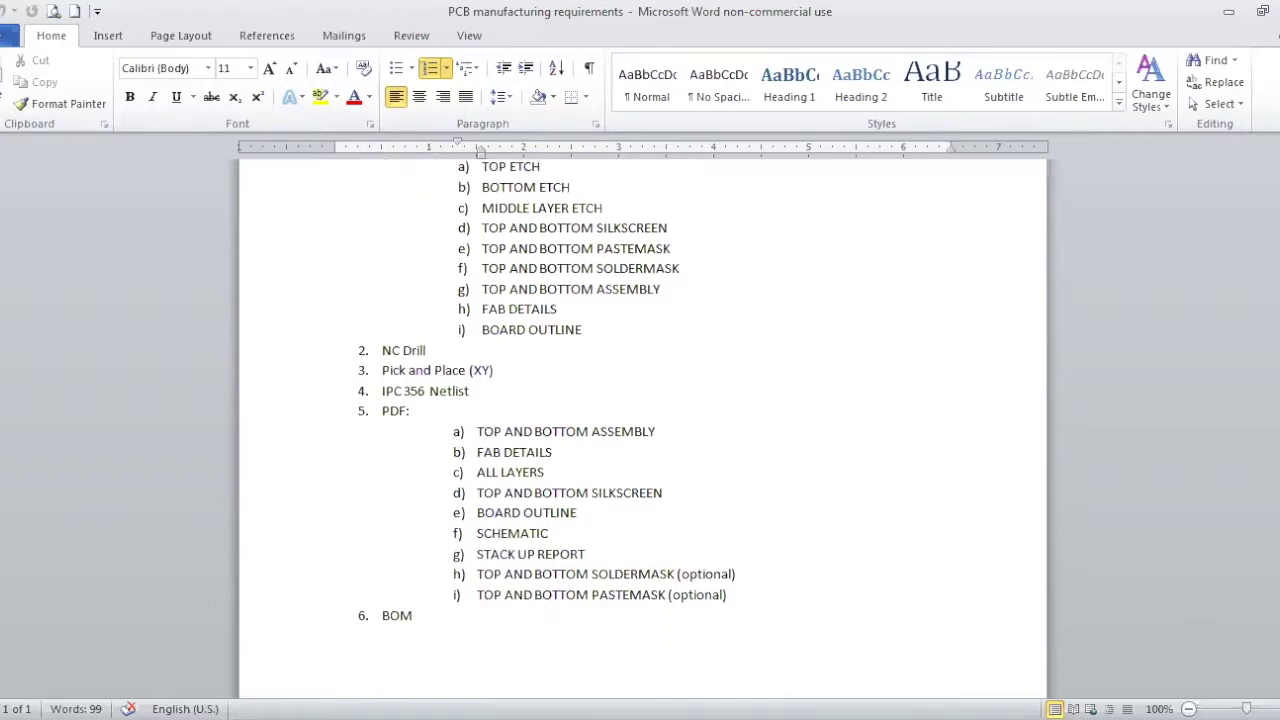
left_click(562, 452)
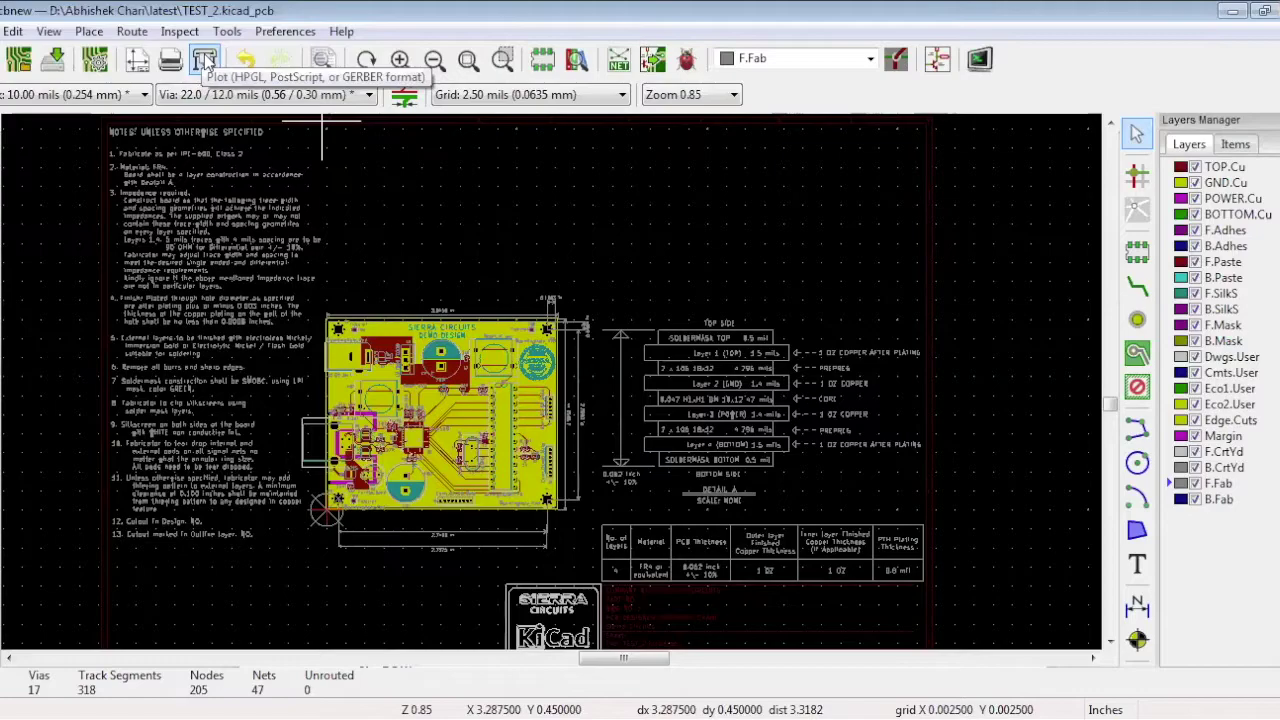
Open the board's plot settings and set the plot format to Gerber.
left_click(204, 62)
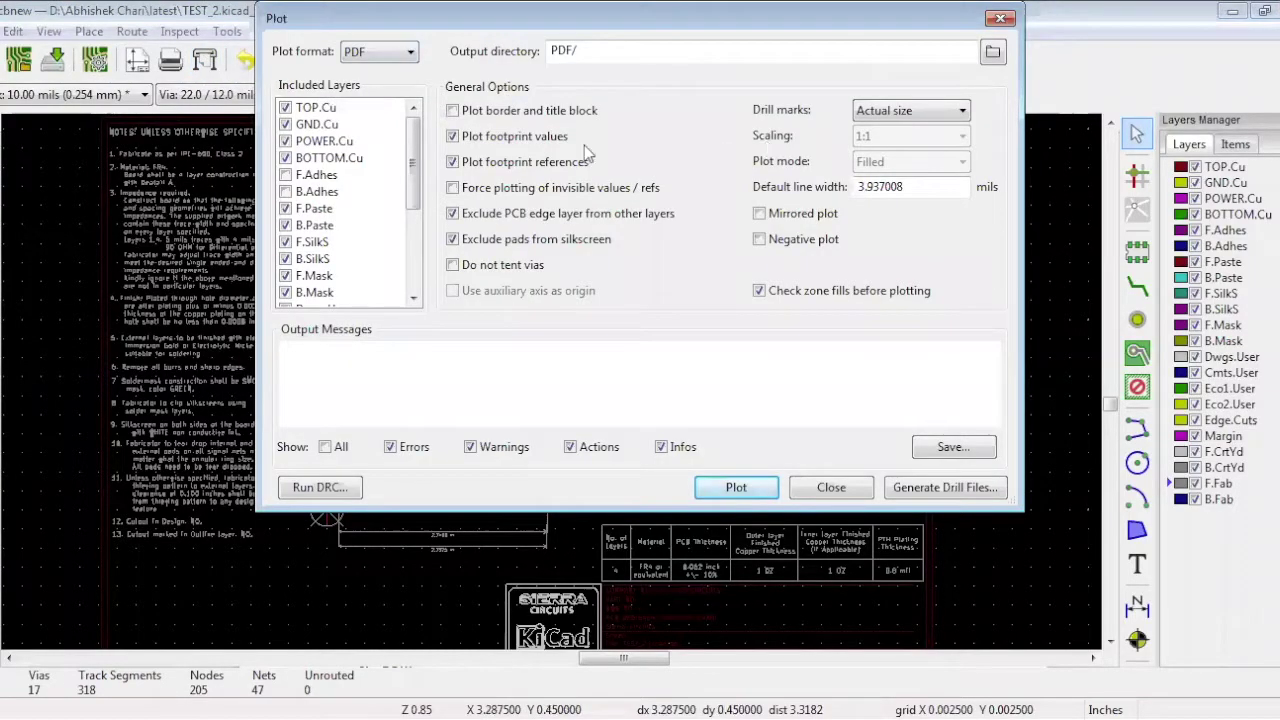
left_click(407, 54)
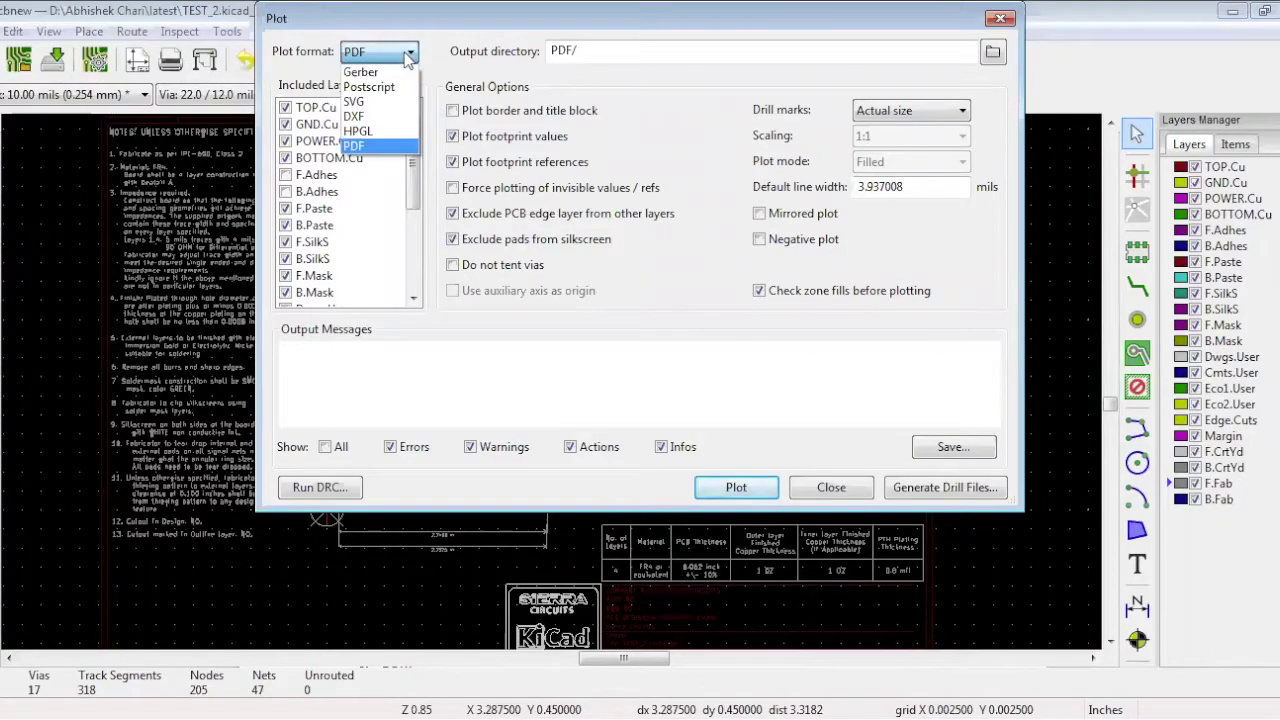
left_click(407, 55)
left_click(407, 55)
left_click(400, 72)
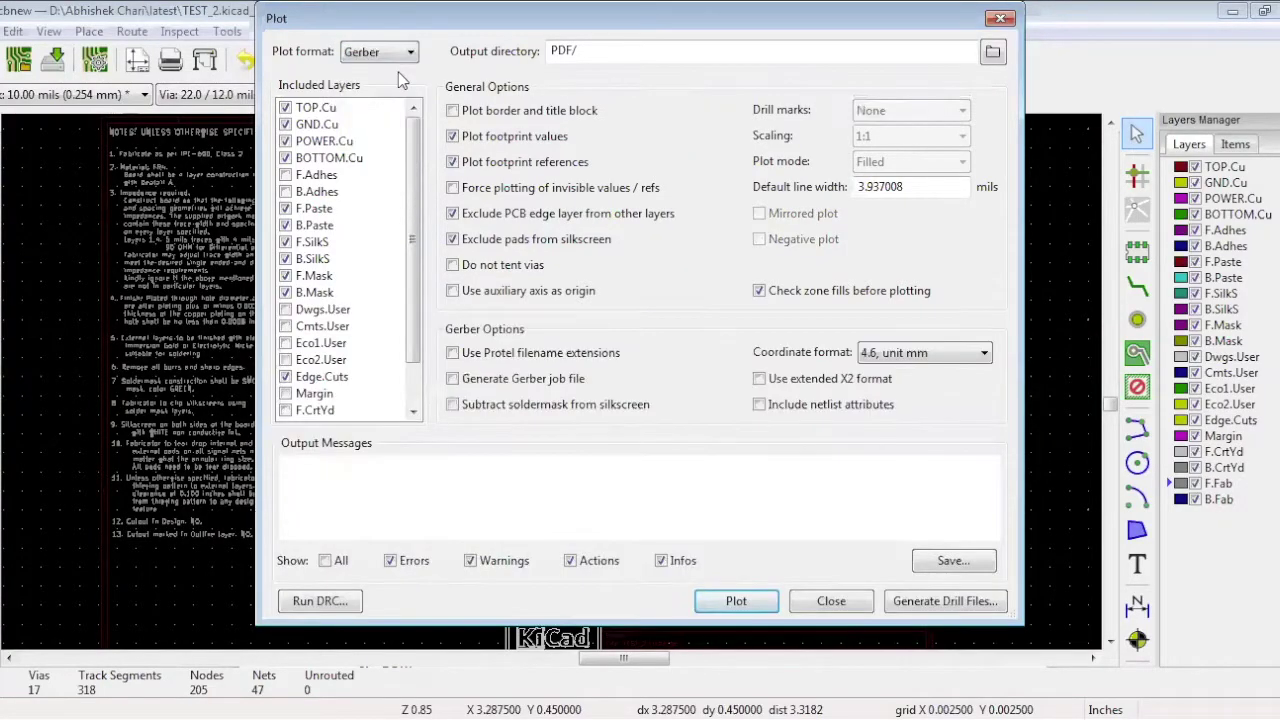
Set the plot output directory to the GERBERS folder inside latest, using a relative path.
left_click(993, 53)
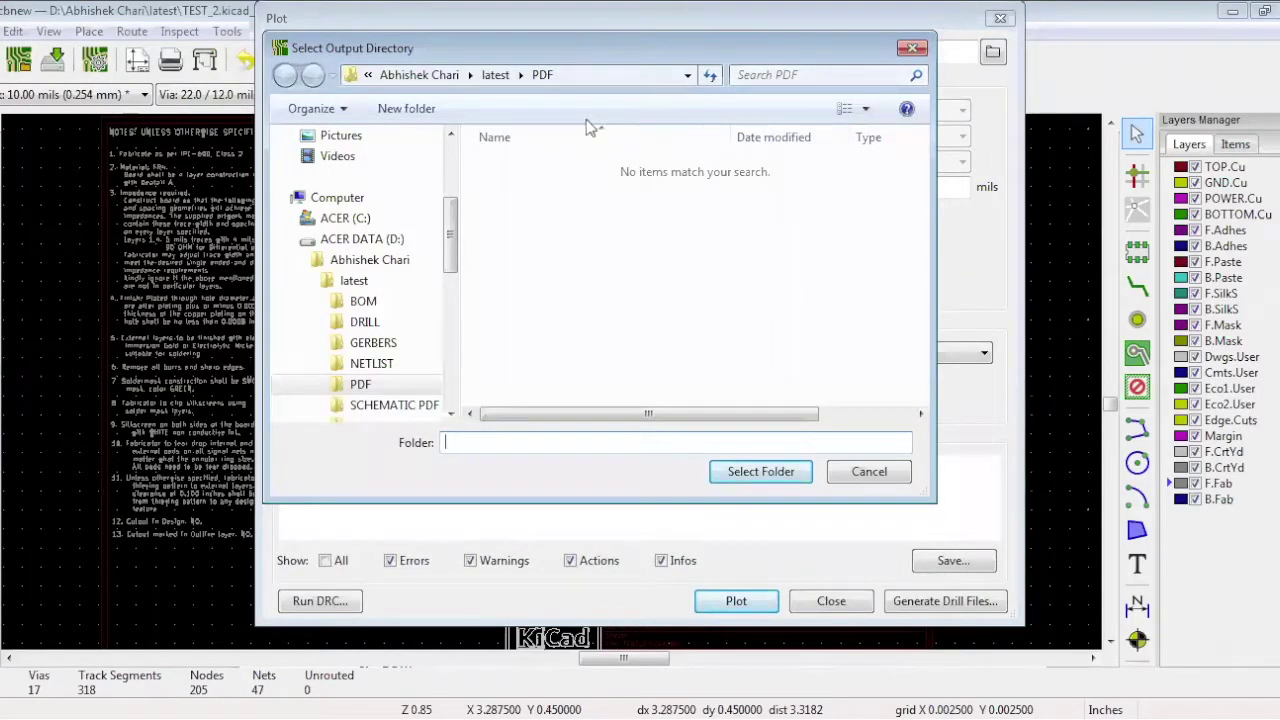
left_click(495, 76)
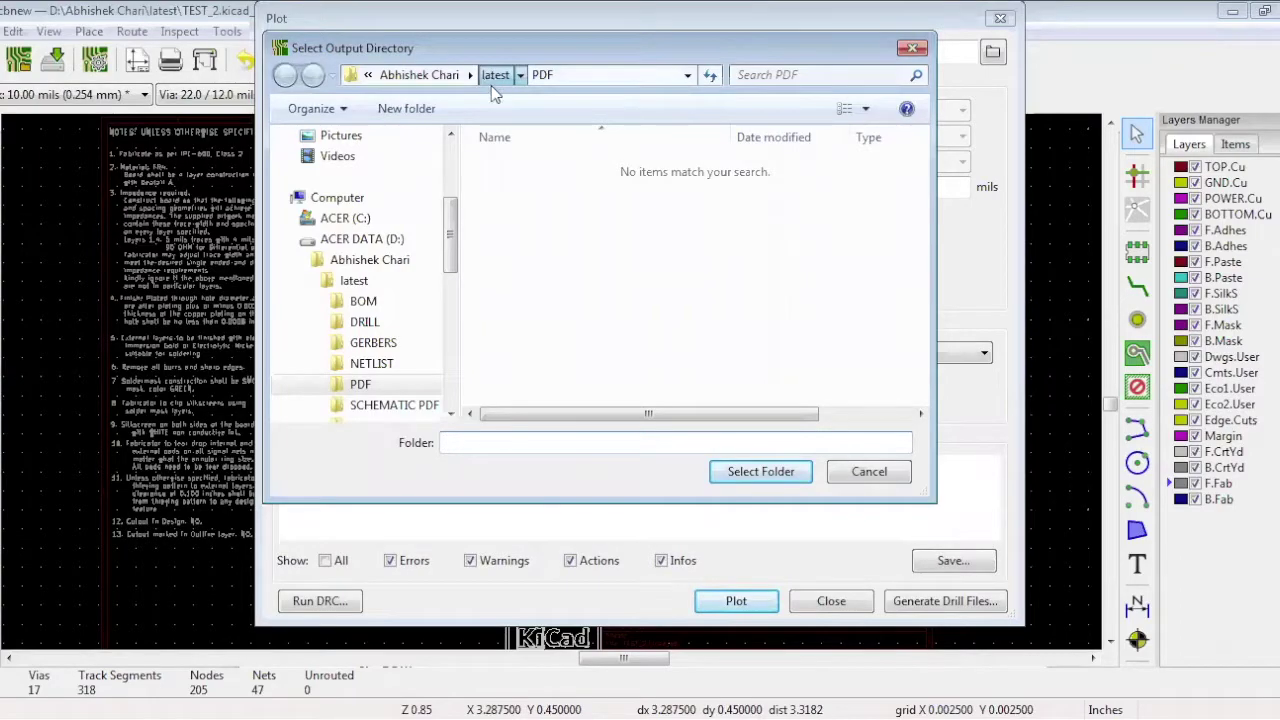
left_click(530, 210)
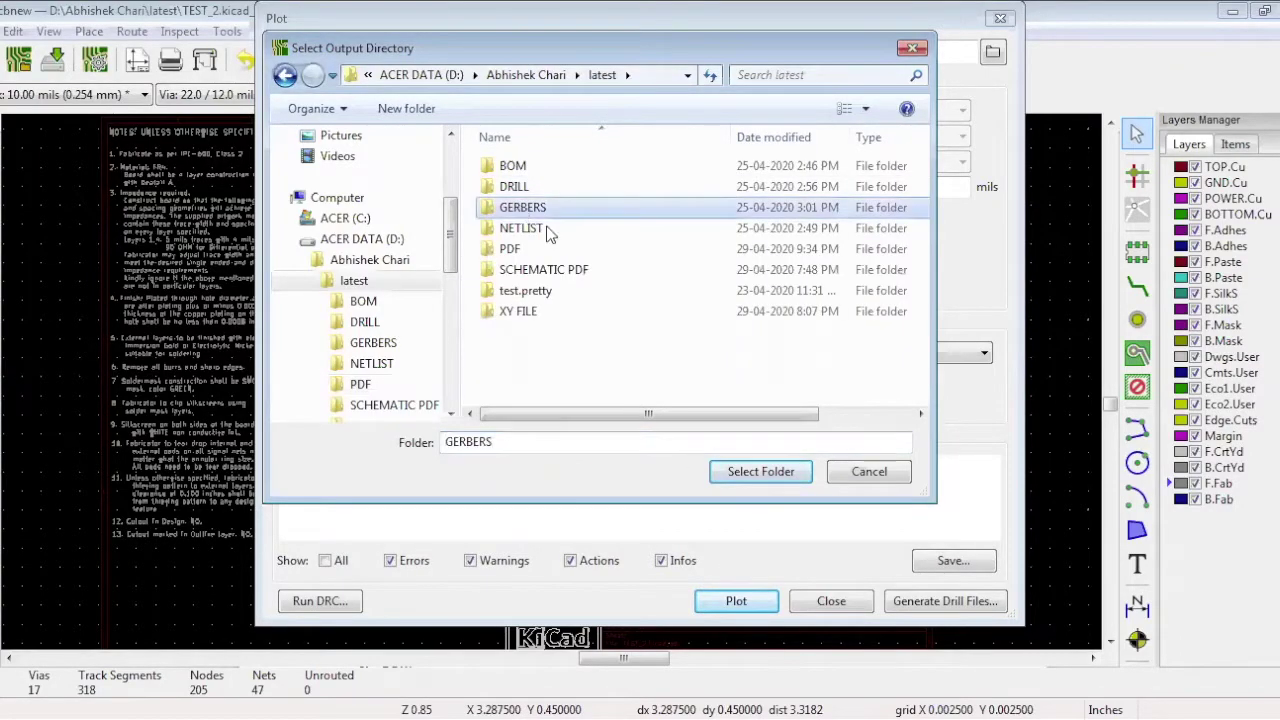
left_click(750, 473)
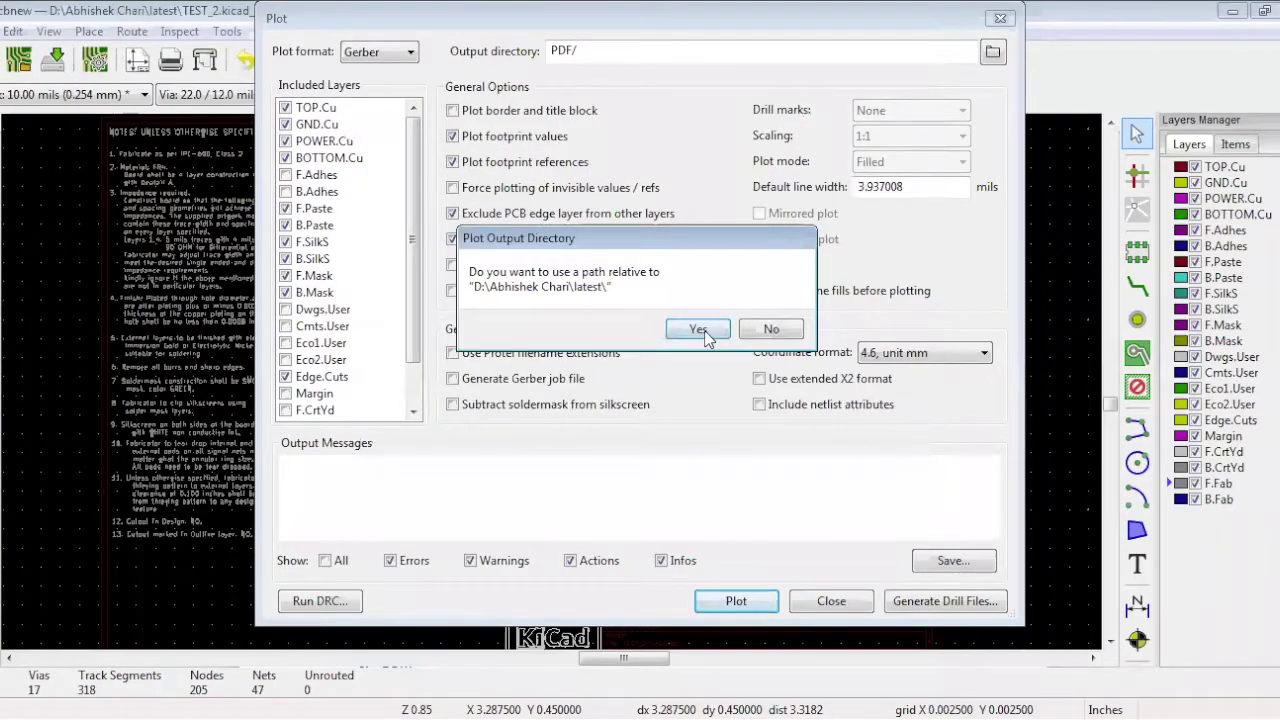
left_click(699, 330)
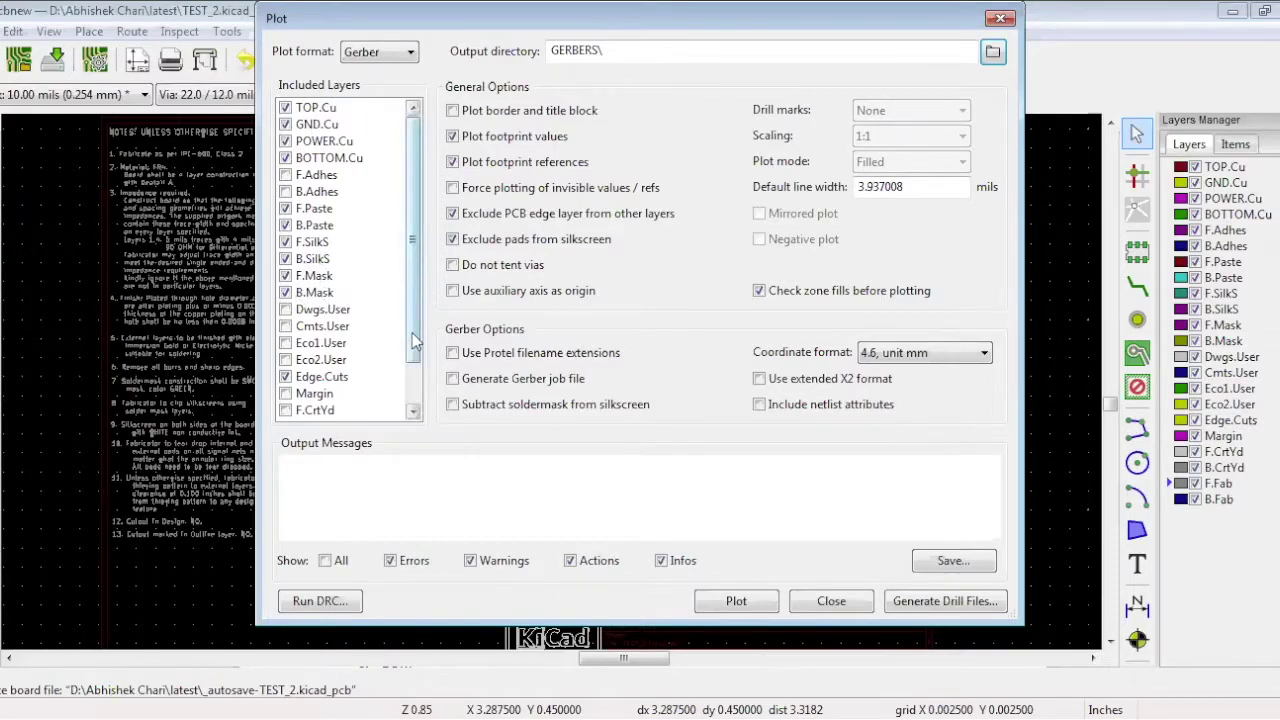
Check the included layers, exclude footprint values, enable Protel filename extensions, and plot the Gerber files.
scroll(414, 342, "down", 1)
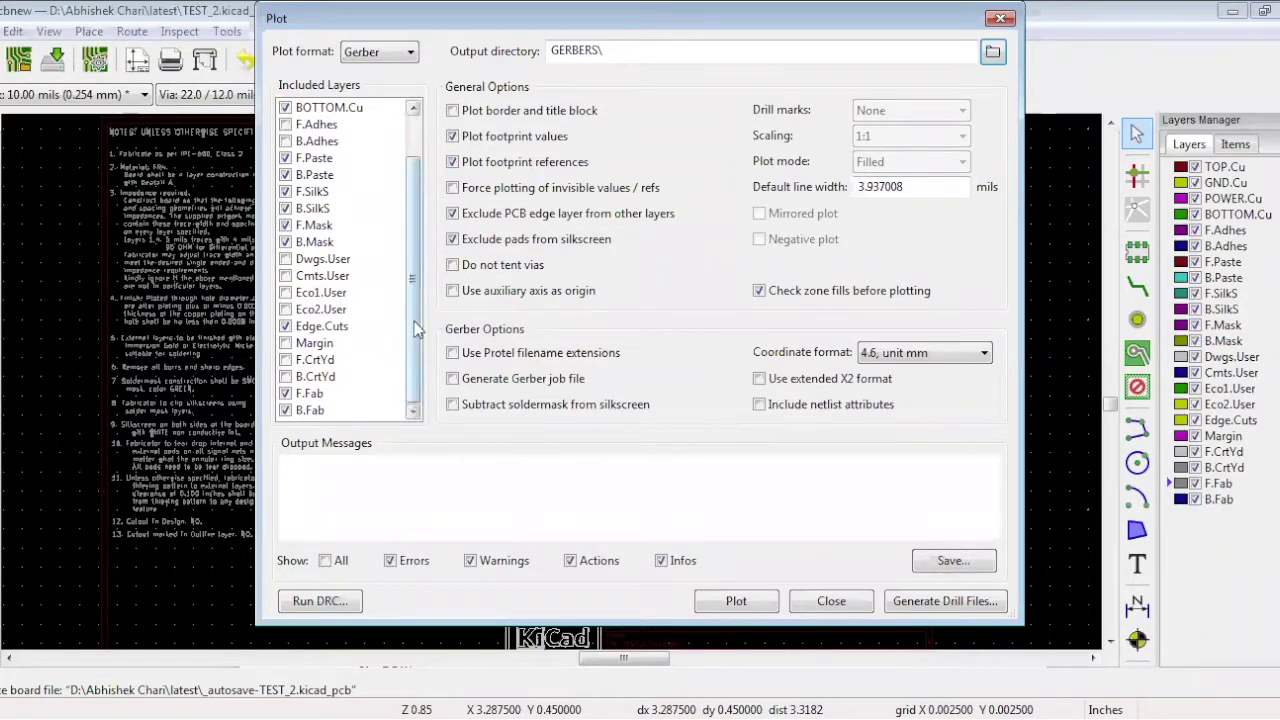
scroll(415, 275, "up", 1)
left_click_drag(415, 275, 415, 310)
scroll(414, 311, "up", 1)
scroll(400, 298, "down", 1)
scroll(415, 282, "up", 1)
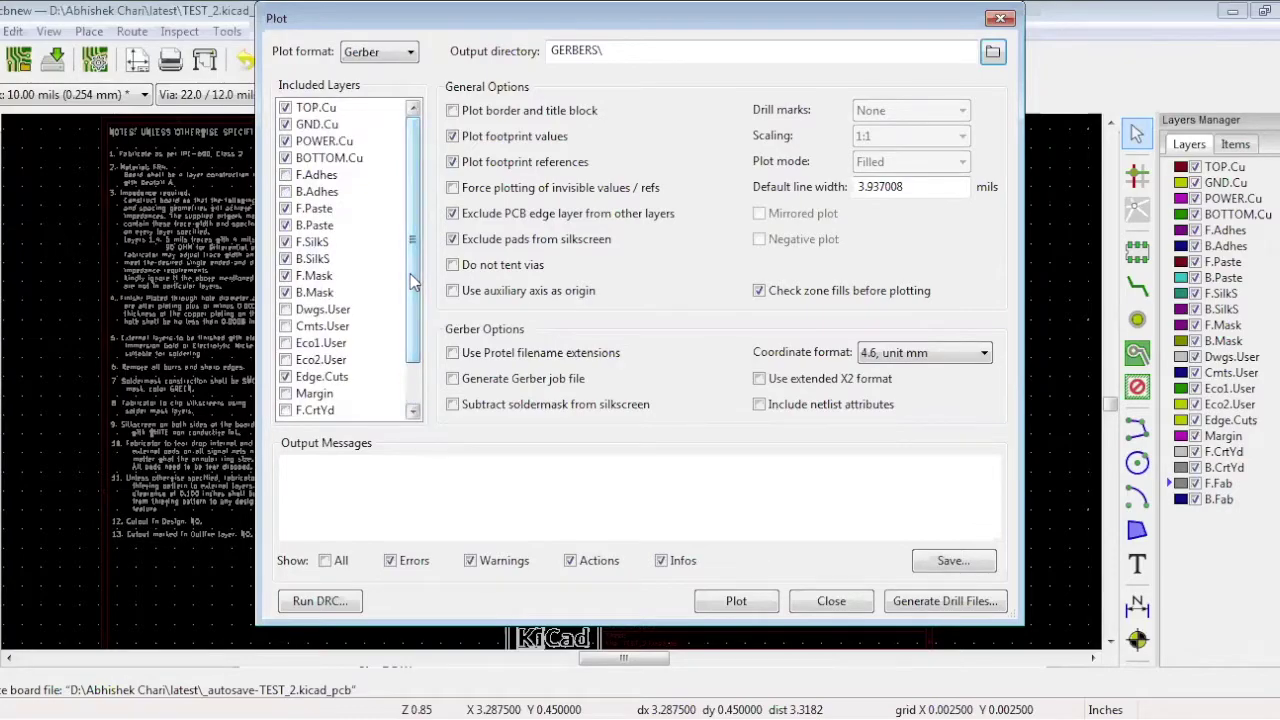
left_click(453, 137)
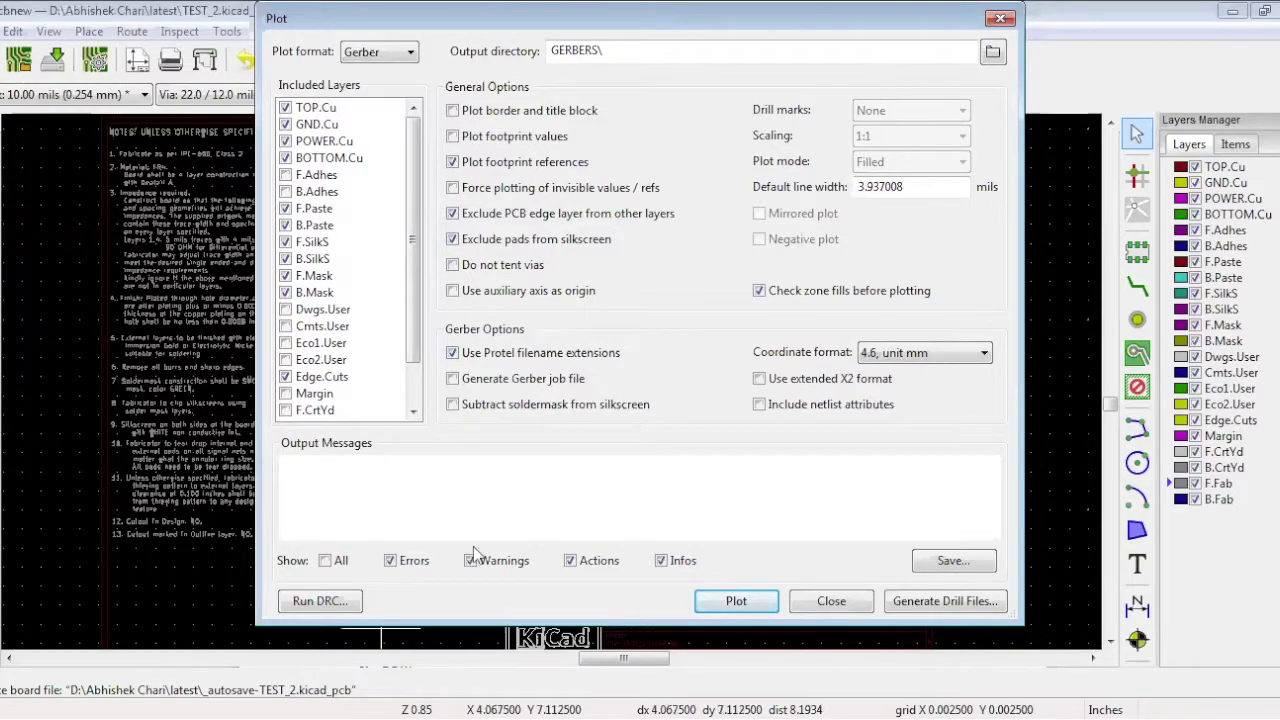
left_click(733, 600)
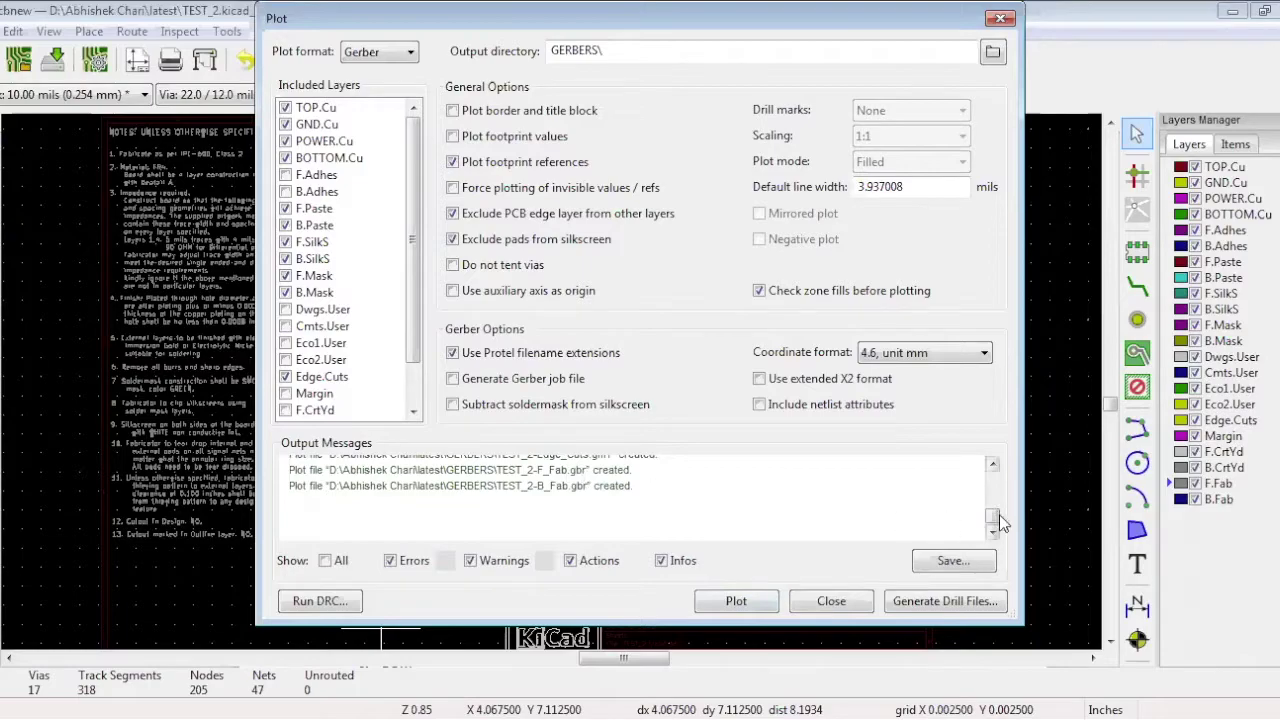
left_click_drag(995, 514, 730, 528)
Generate the board's Excellon drill file into the DRILL folder, using a relative path, then close the output settings.
left_click(944, 602)
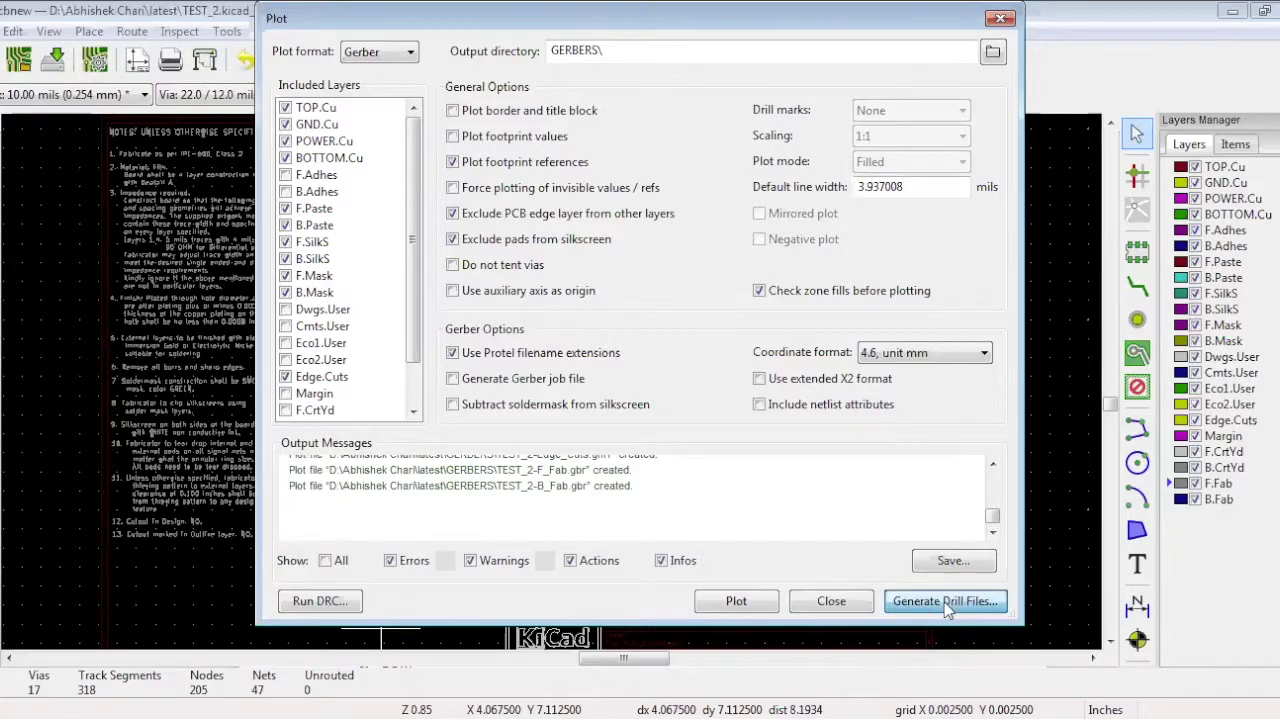
left_click(1020, 56)
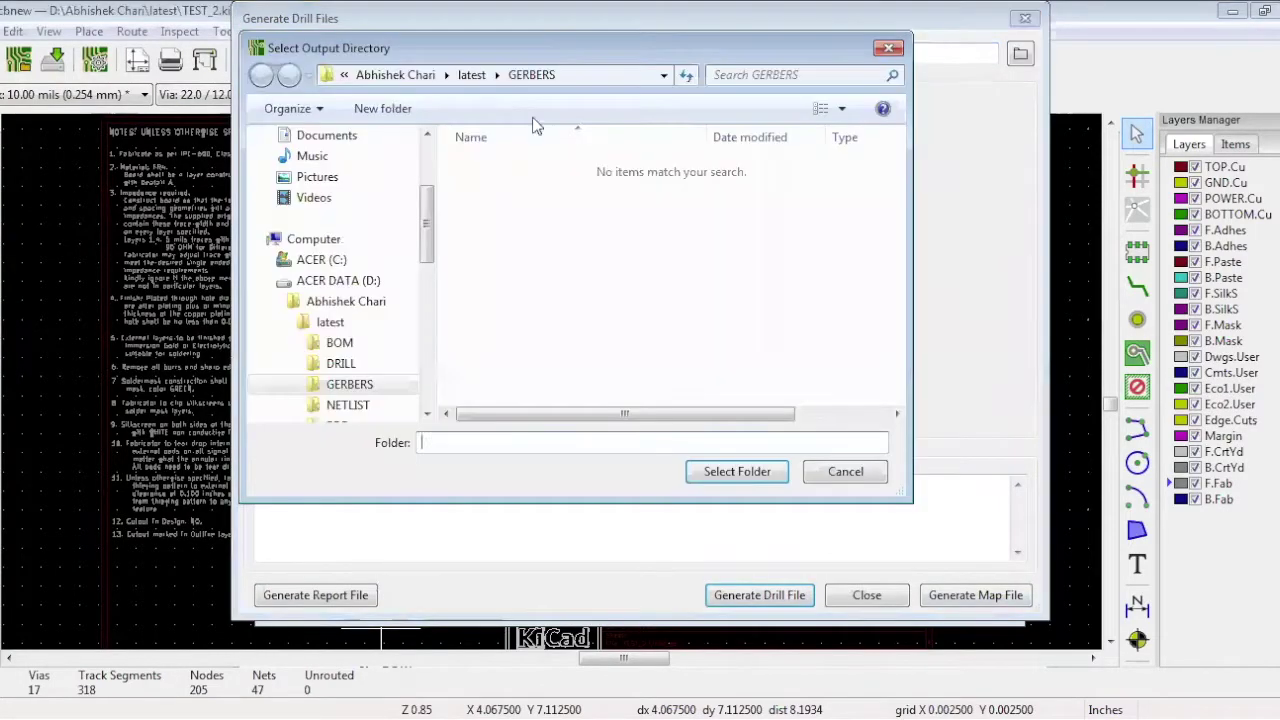
left_click(471, 77)
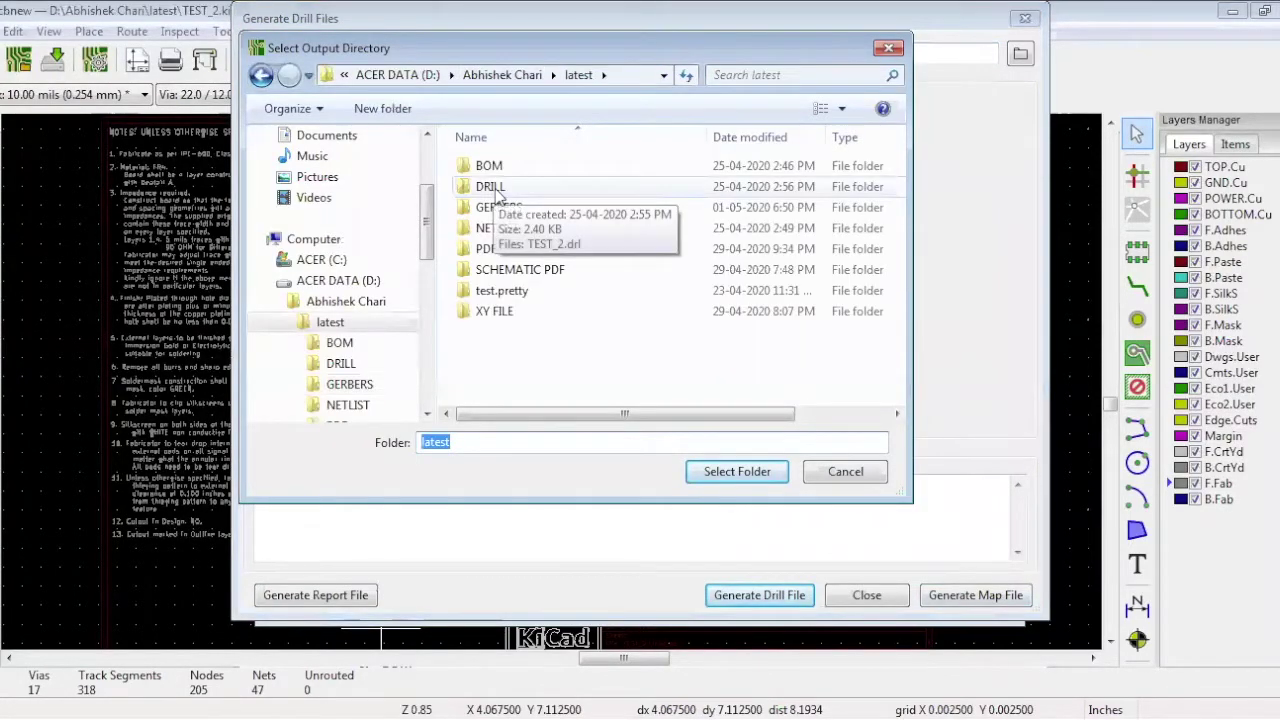
left_click(492, 190)
left_click(722, 471)
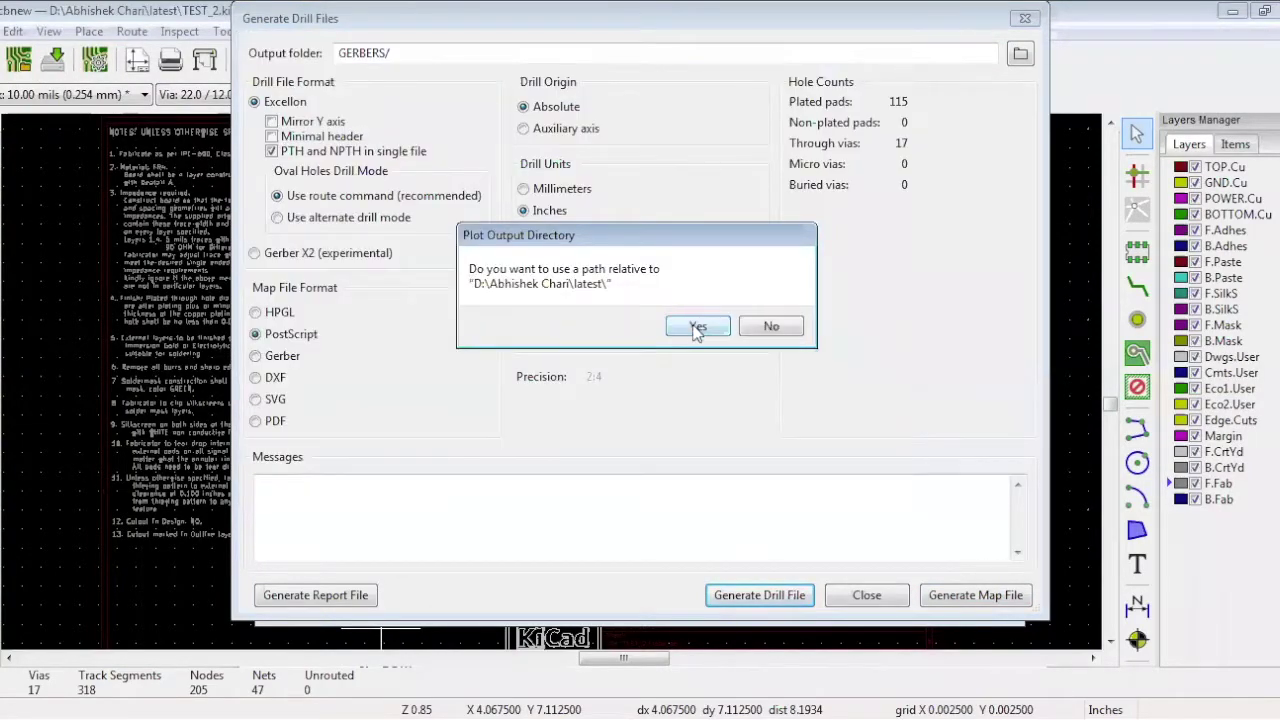
left_click(697, 332)
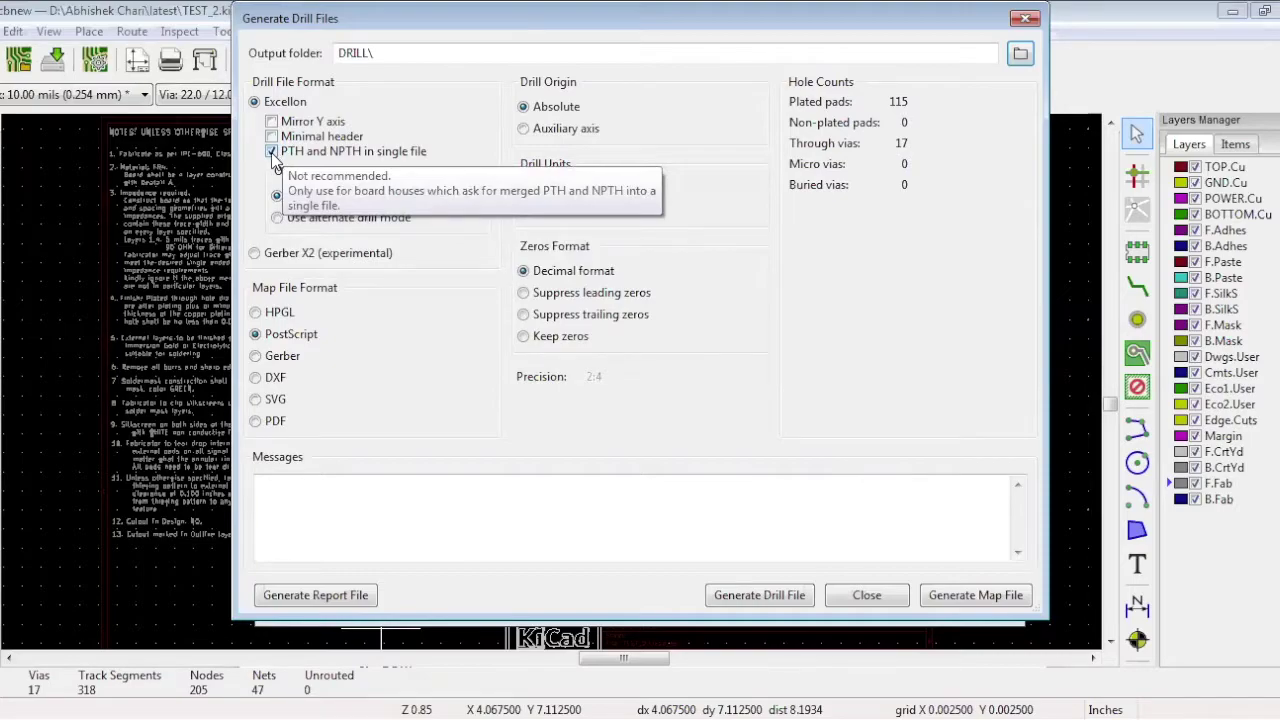
left_click(764, 598)
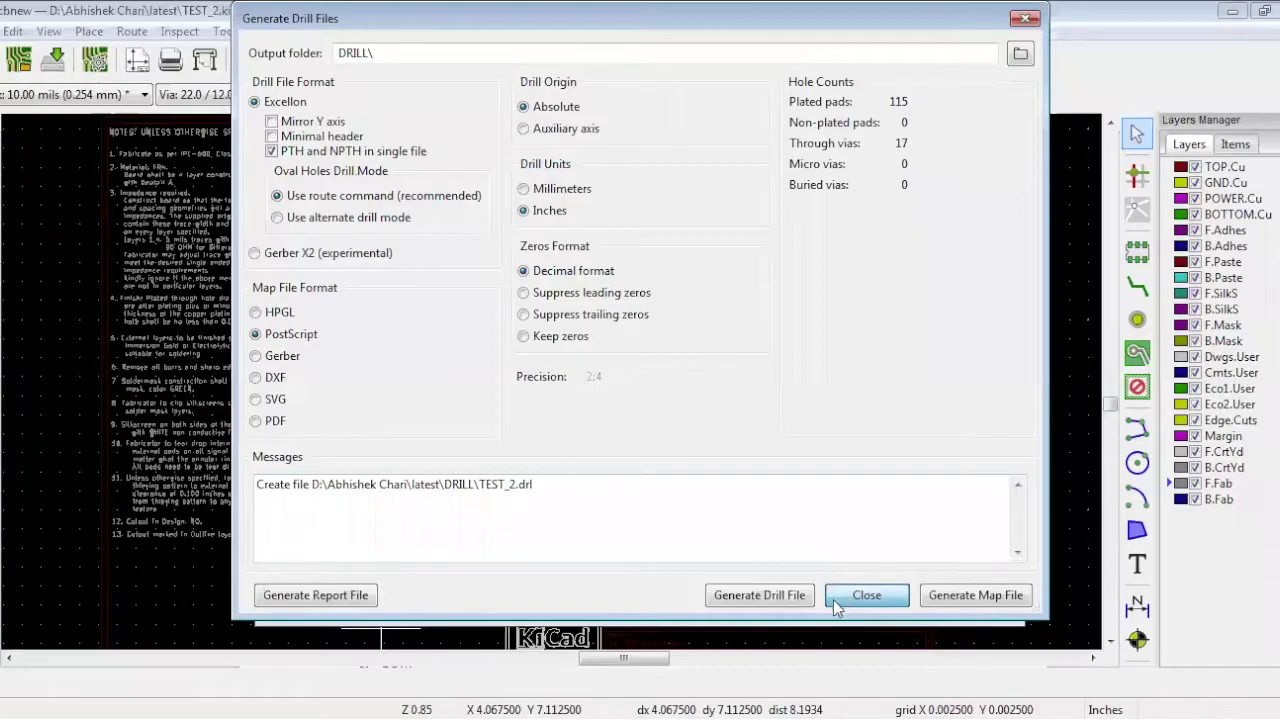
left_click(866, 595)
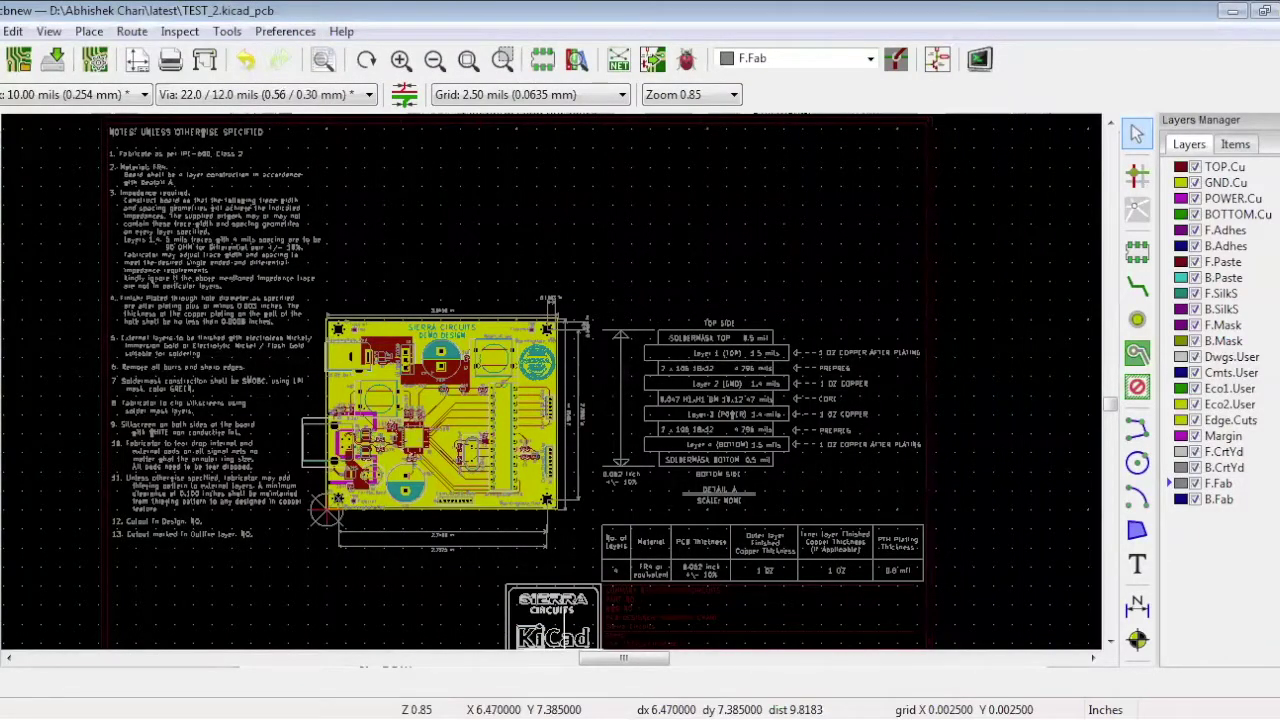
Open the footprint position file generator and set its output directory to the XY FILE folder, using a relative path.
left_click(13, 31)
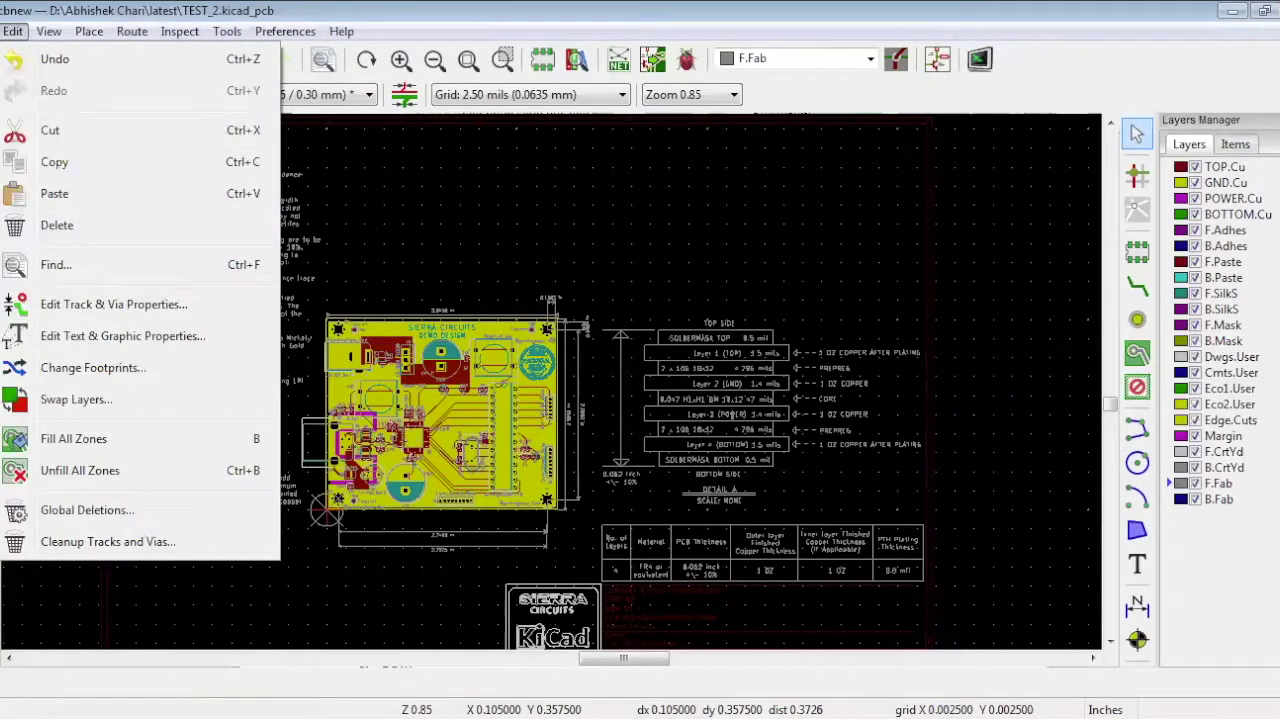
mouse_move(1, 31)
mouse_move(150, 436)
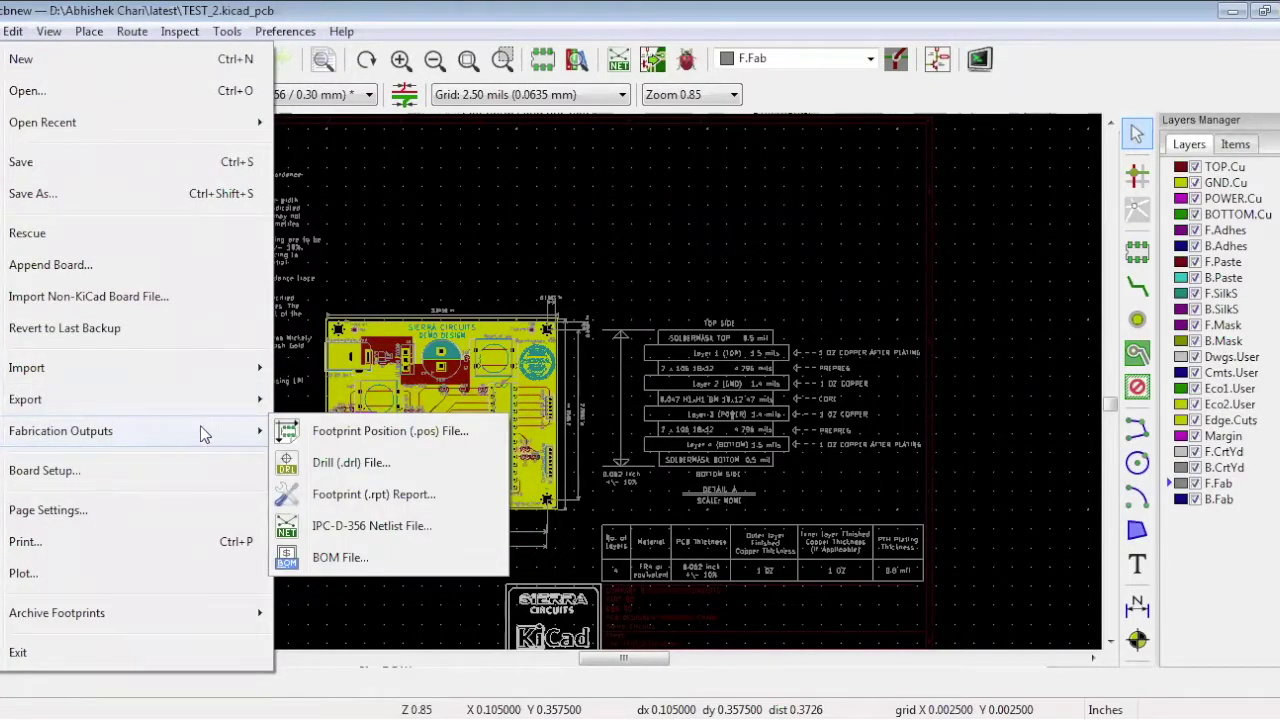
left_click(386, 437)
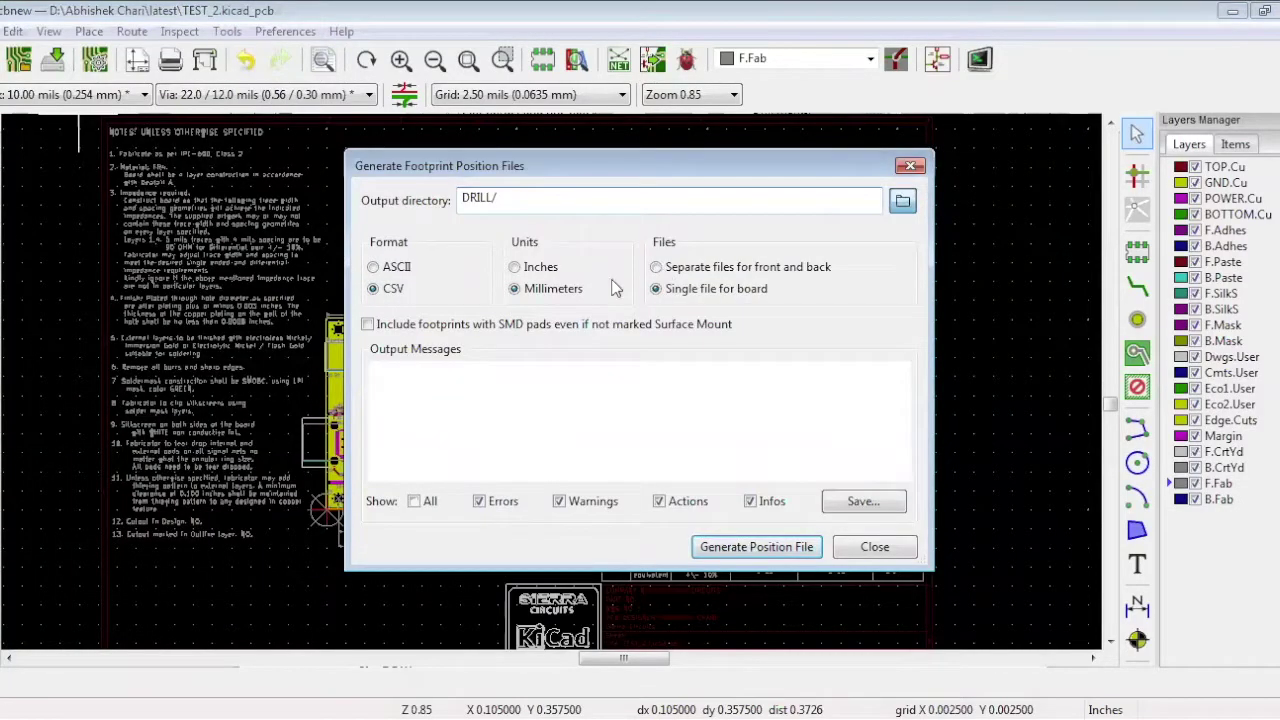
left_click(903, 200)
left_click(582, 222)
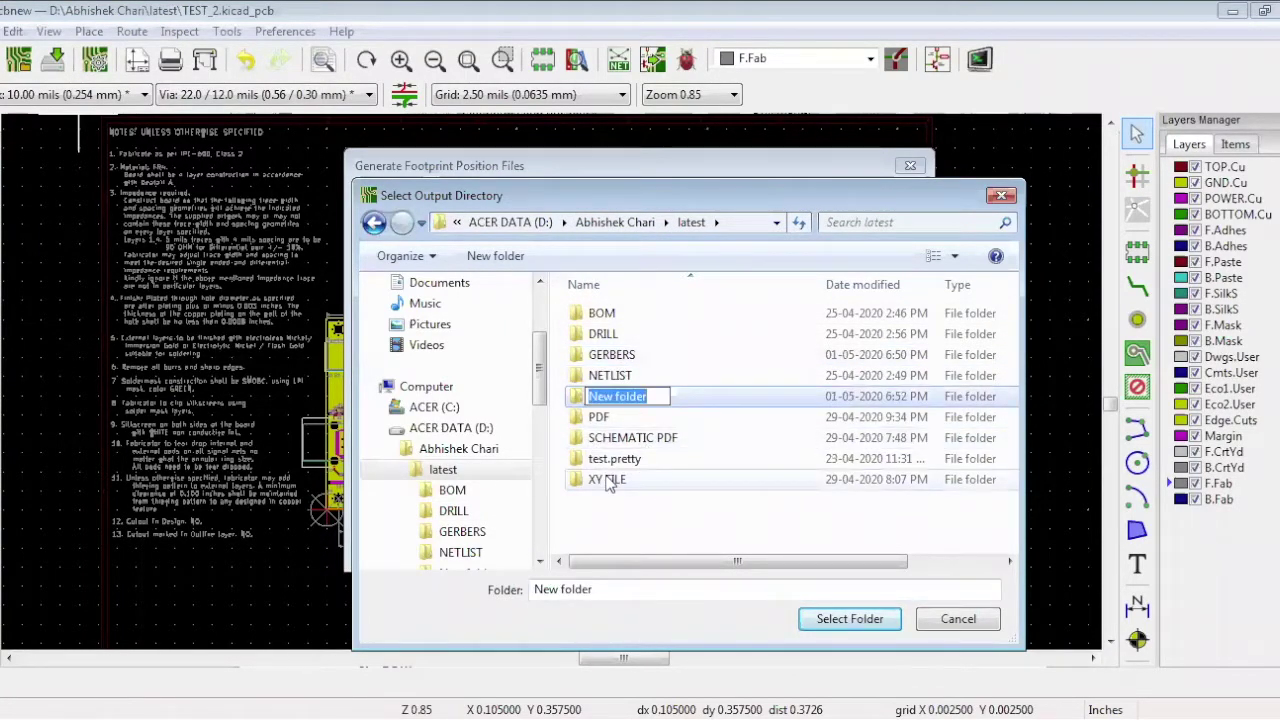
left_click(607, 479)
left_click(856, 622)
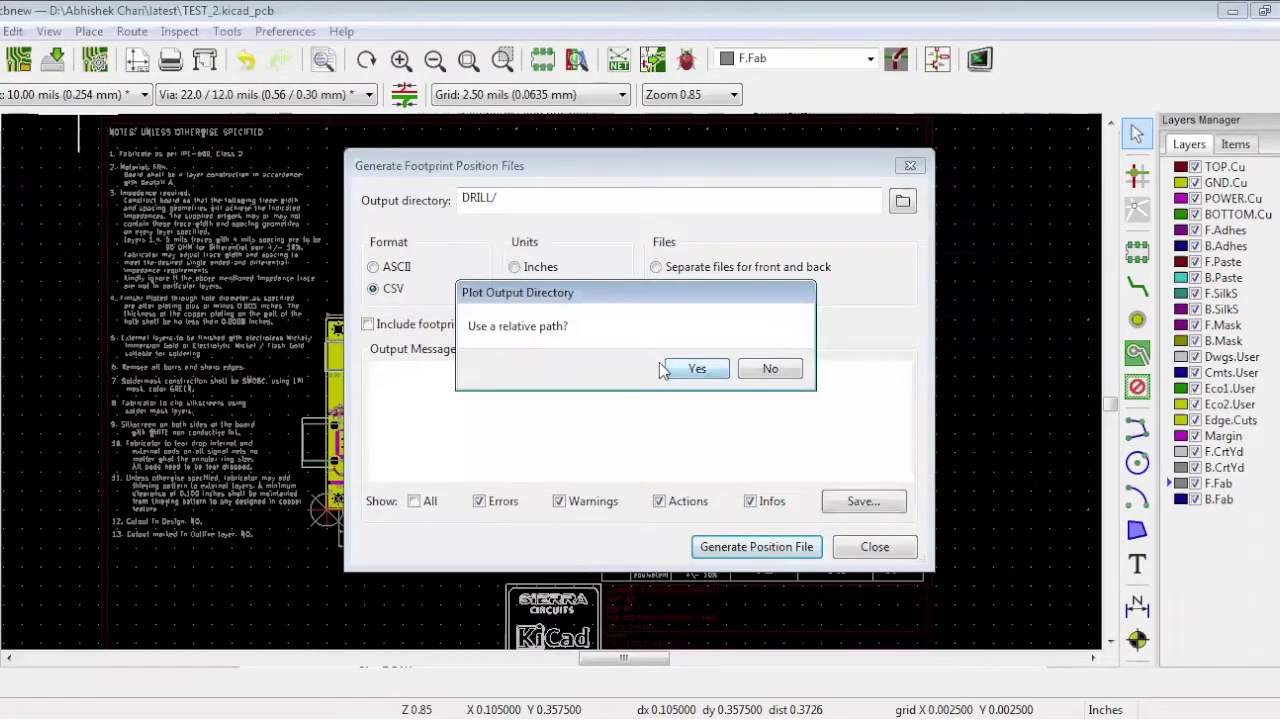
left_click(695, 370)
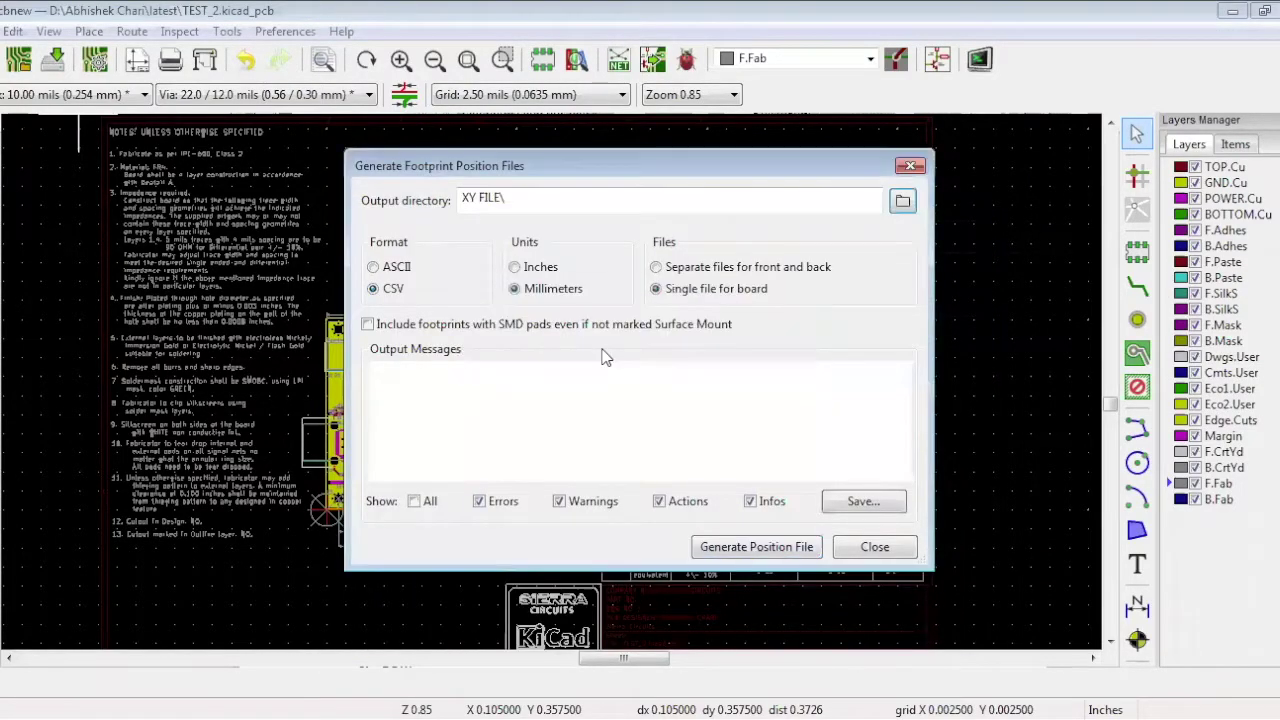
Generate single-file footprint position outputs for the board in inches, once as ASCII and once as CSV.
left_click(515, 268)
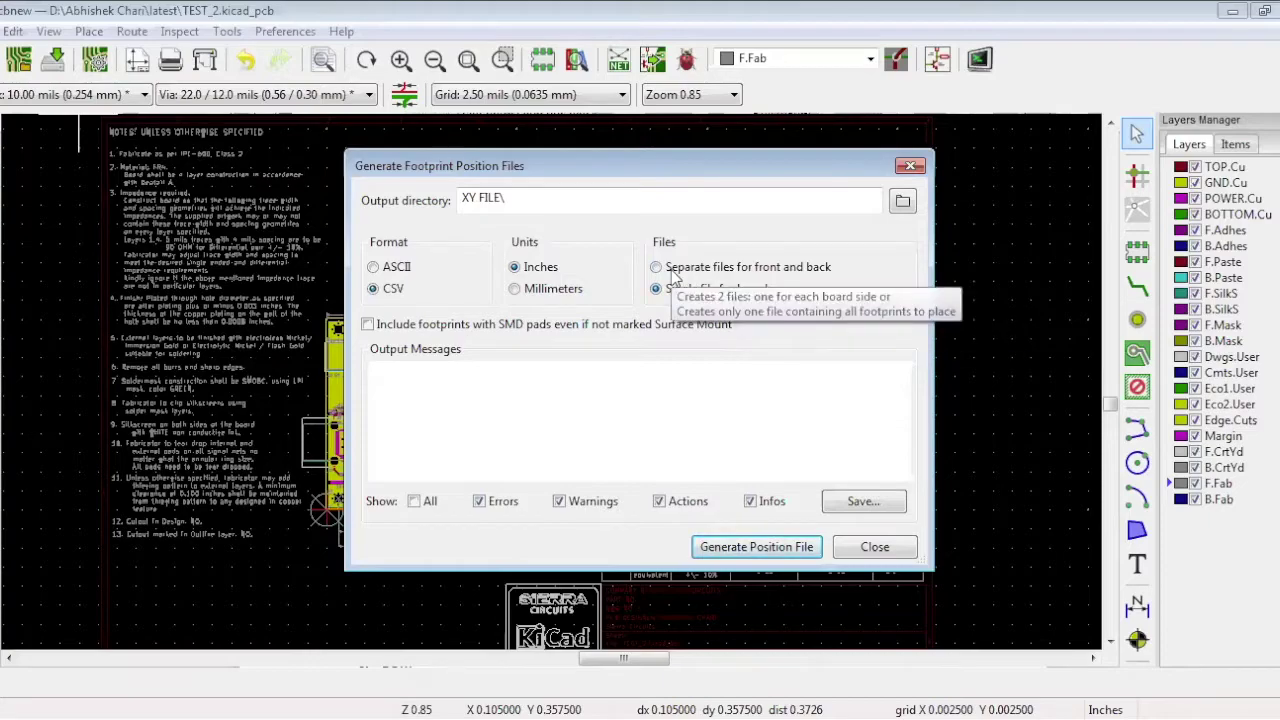
left_click(656, 267)
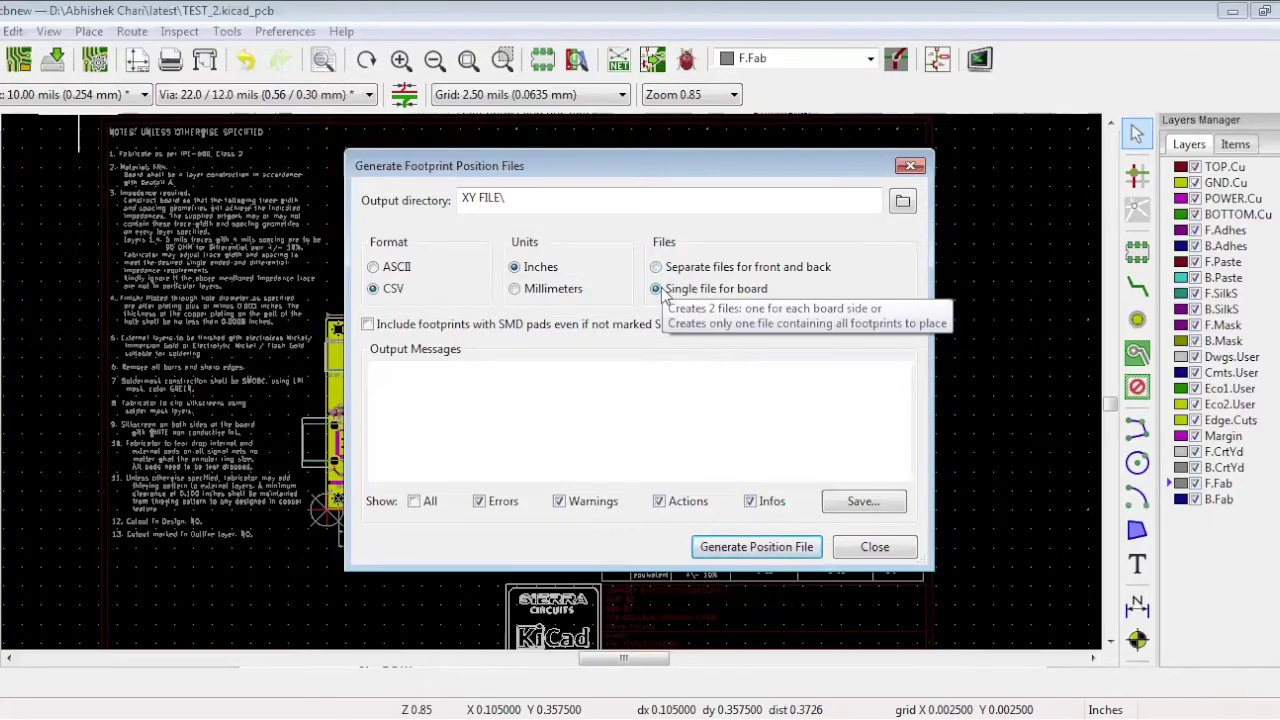
left_click(378, 271)
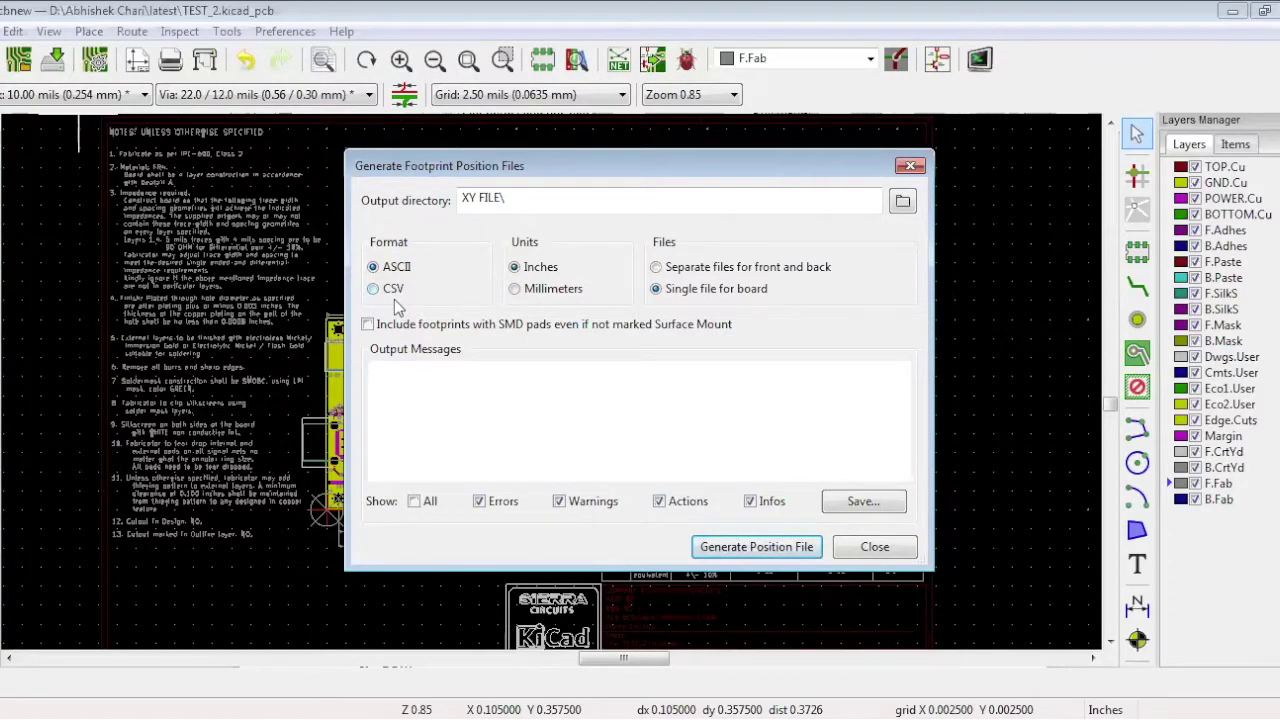
left_click(728, 548)
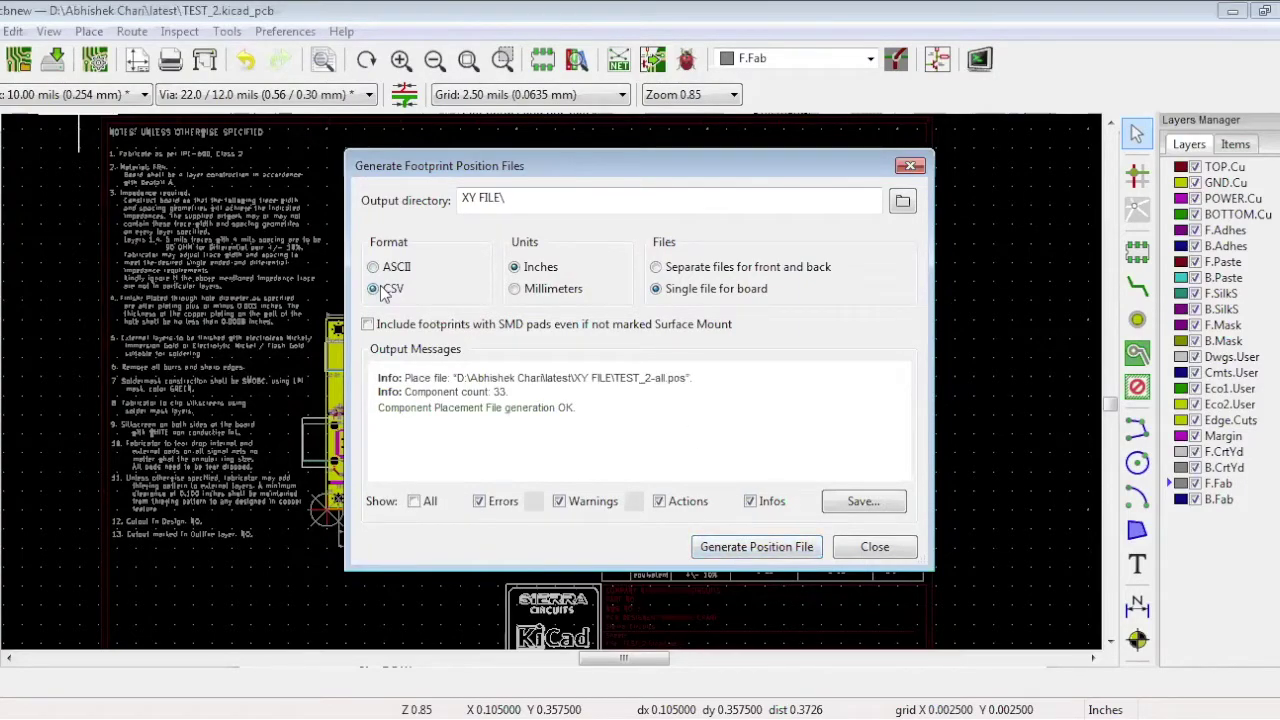
left_click(718, 549)
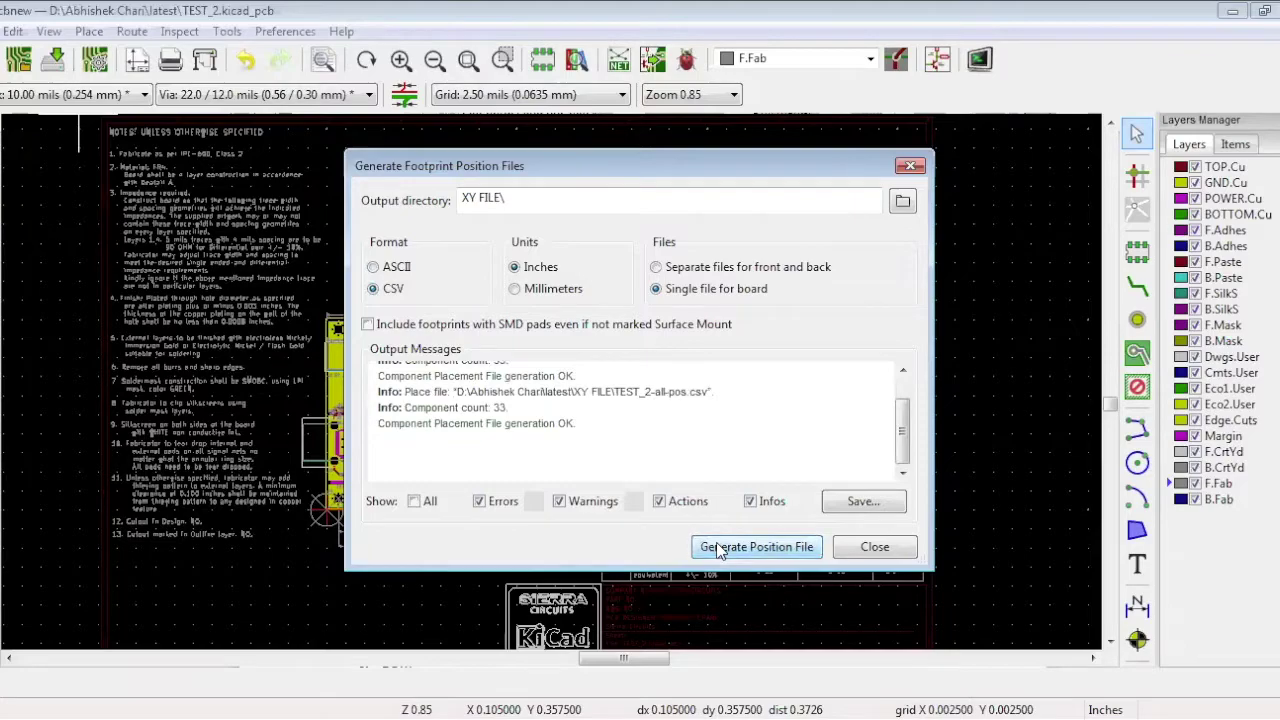
left_click(870, 548)
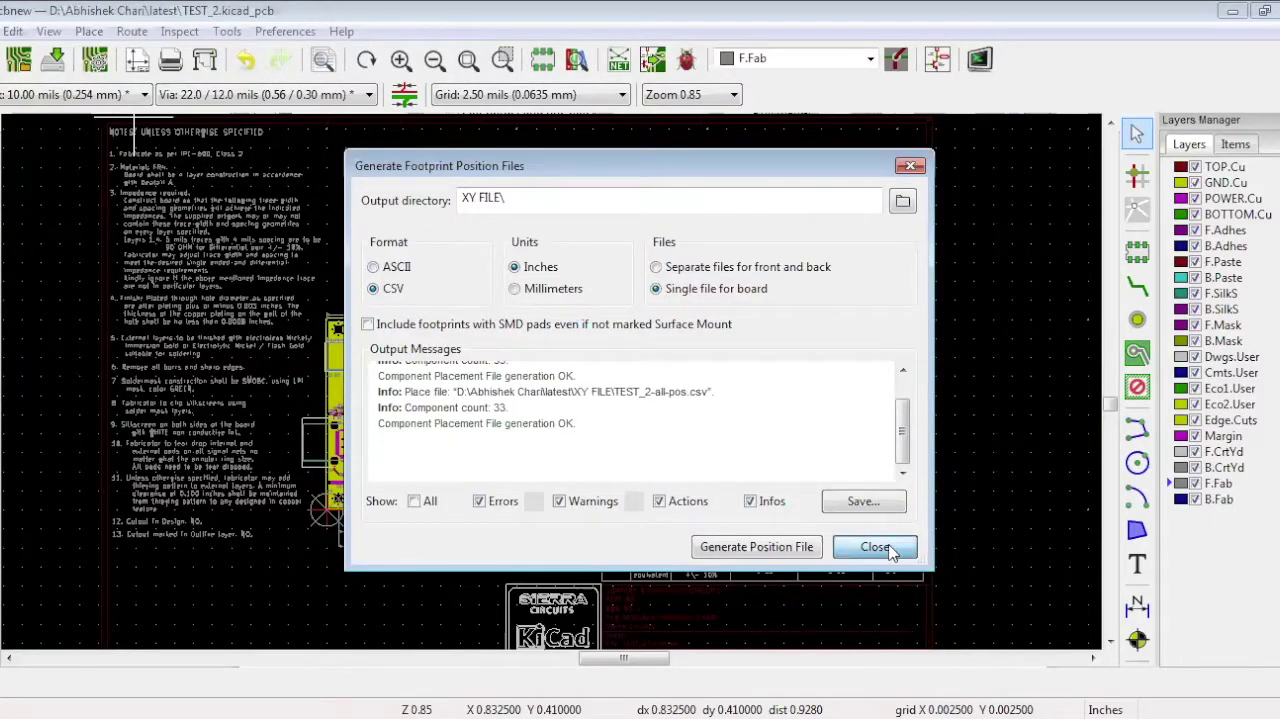
left_click(874, 547)
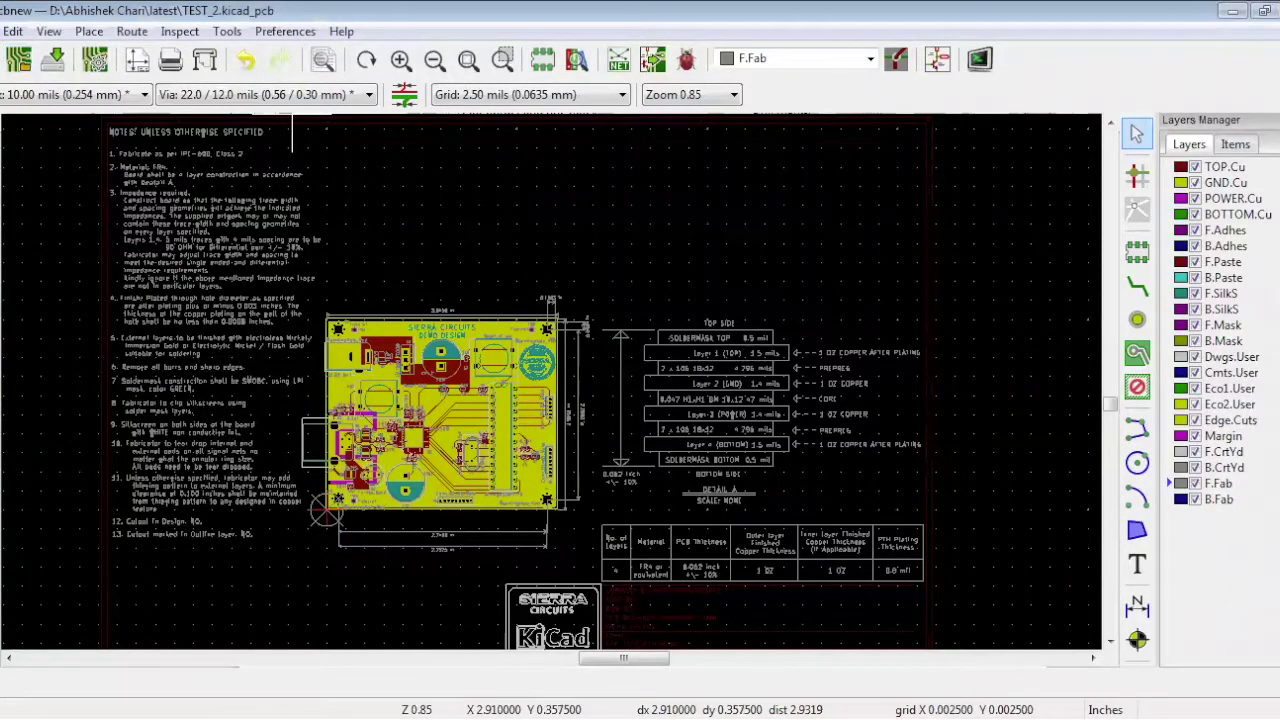
Export the board's IPC-D-356 netlist as TEST_2 into the NETLIST folder, replacing the existing file.
key("alt+f")
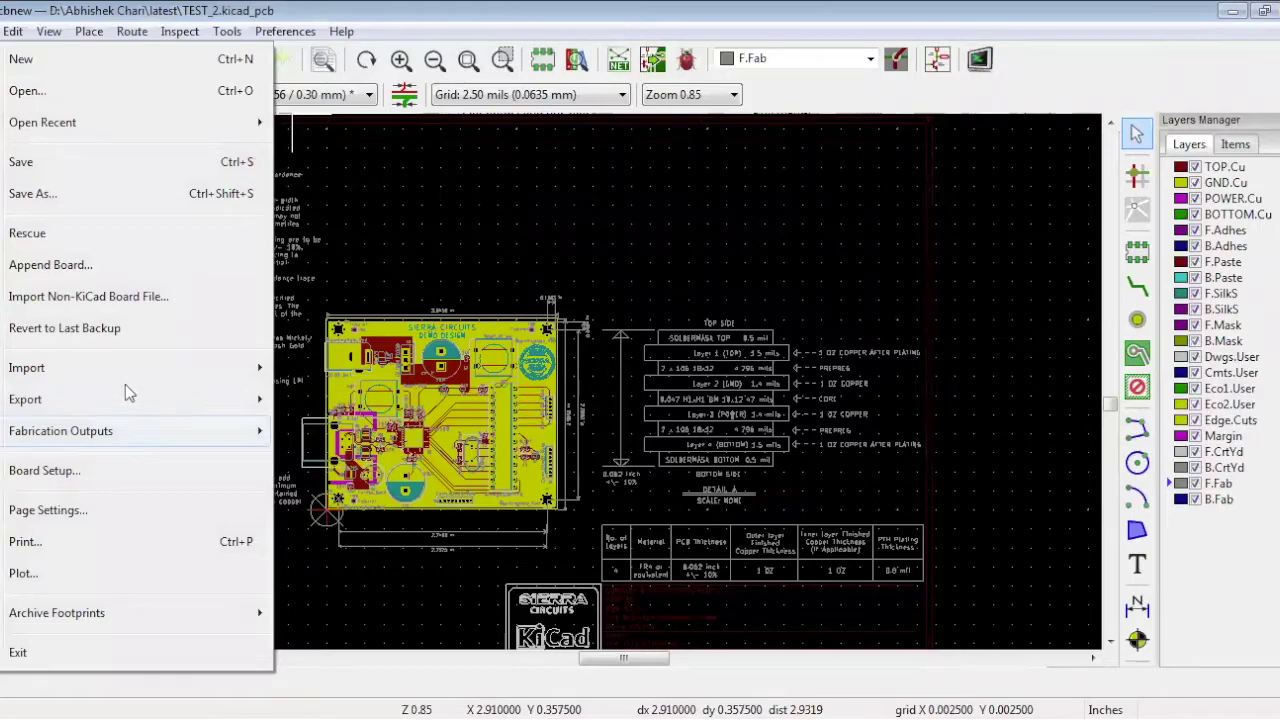
mouse_move(121, 430)
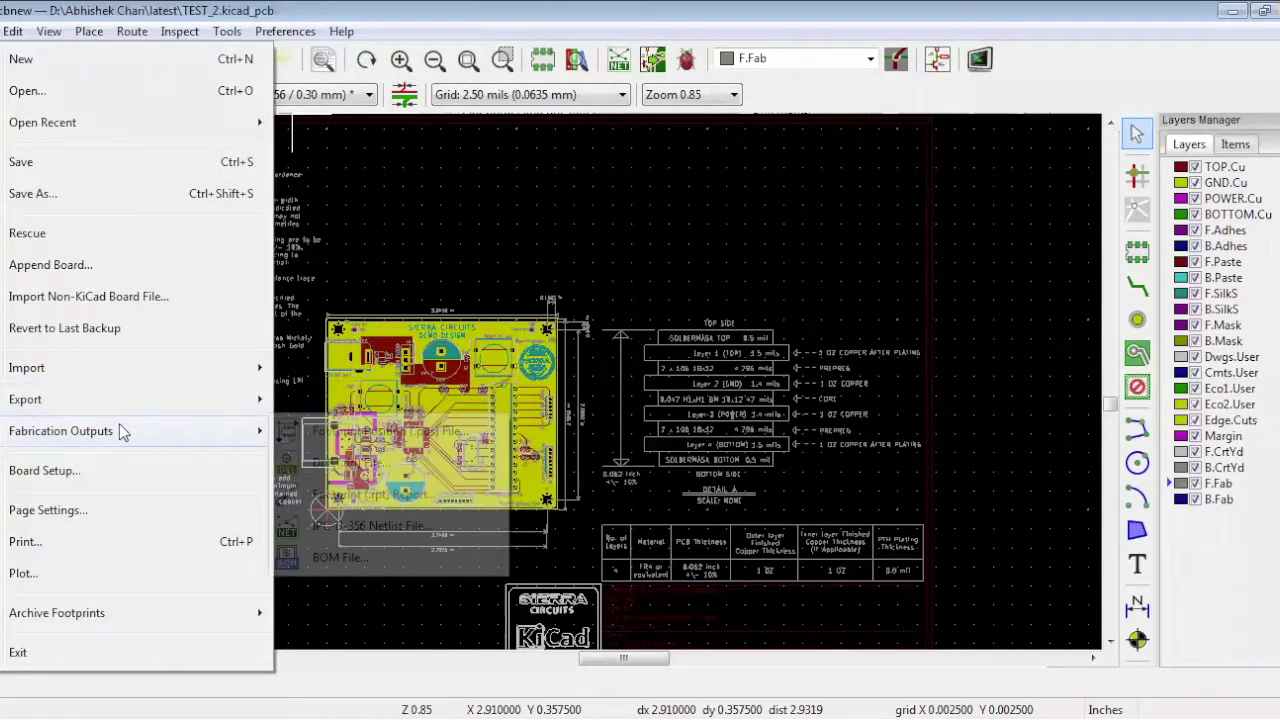
left_click(434, 532)
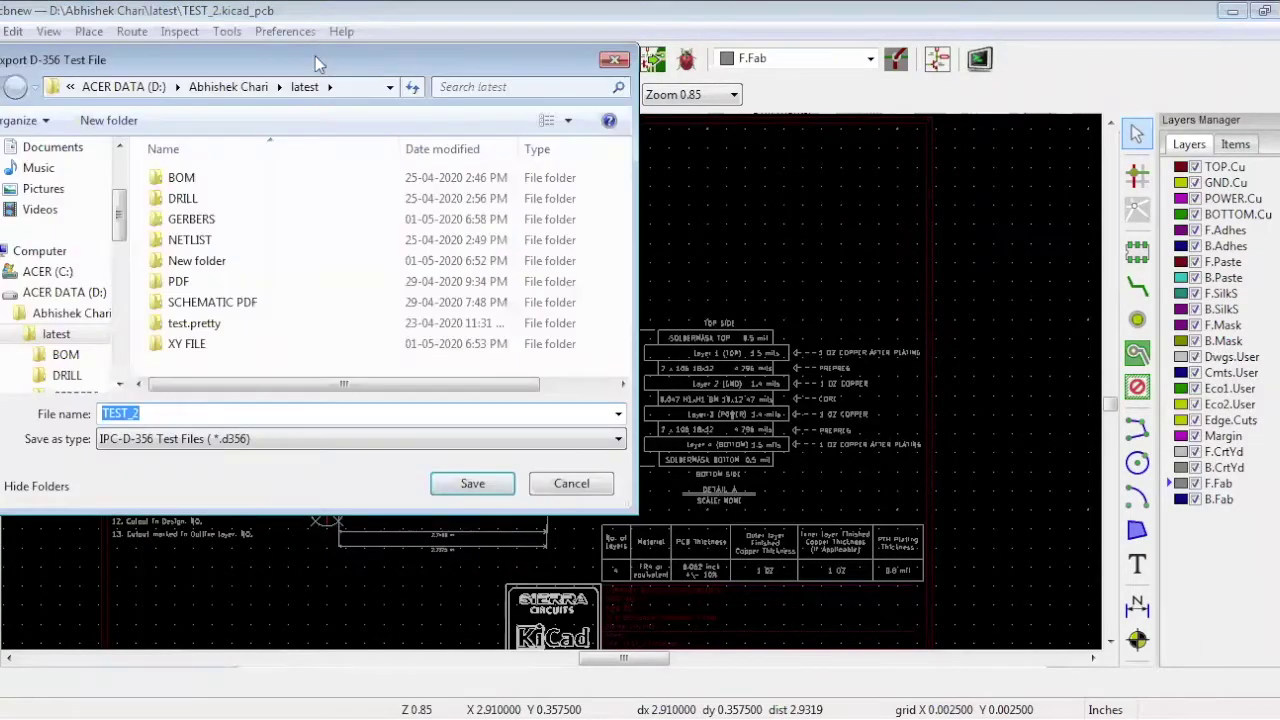
left_click_drag(315, 58, 611, 73)
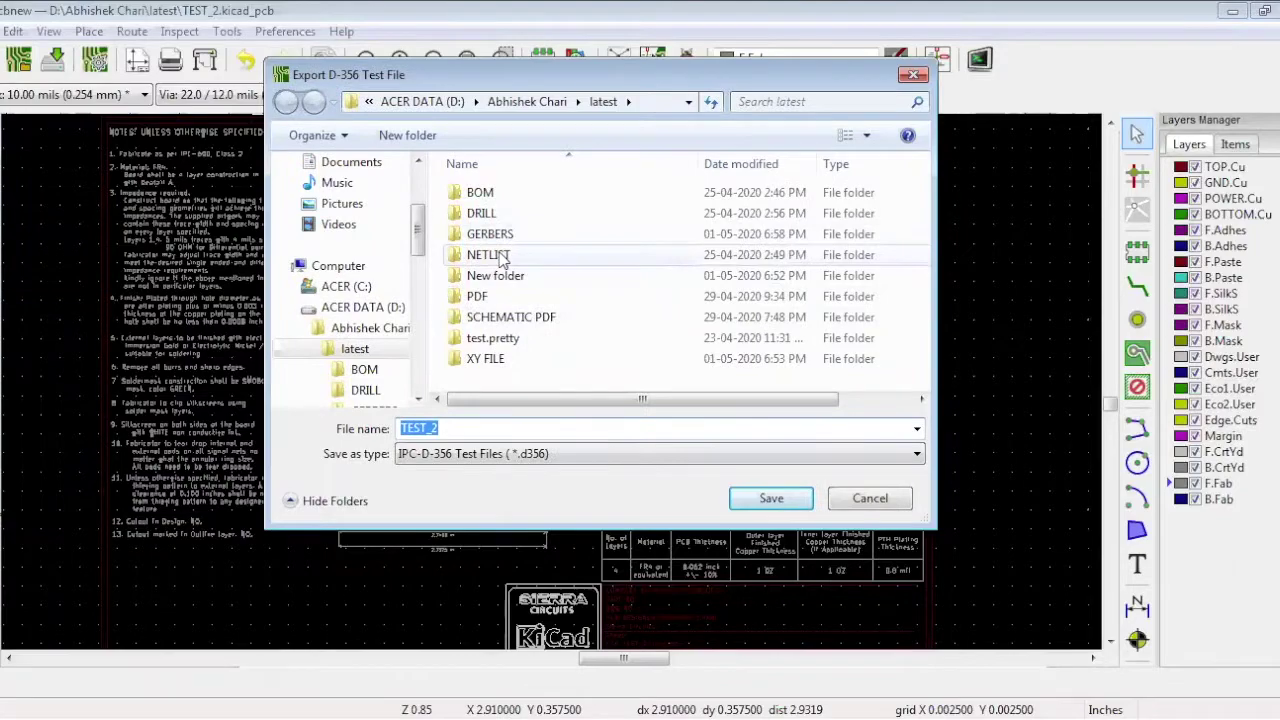
left_click(503, 258)
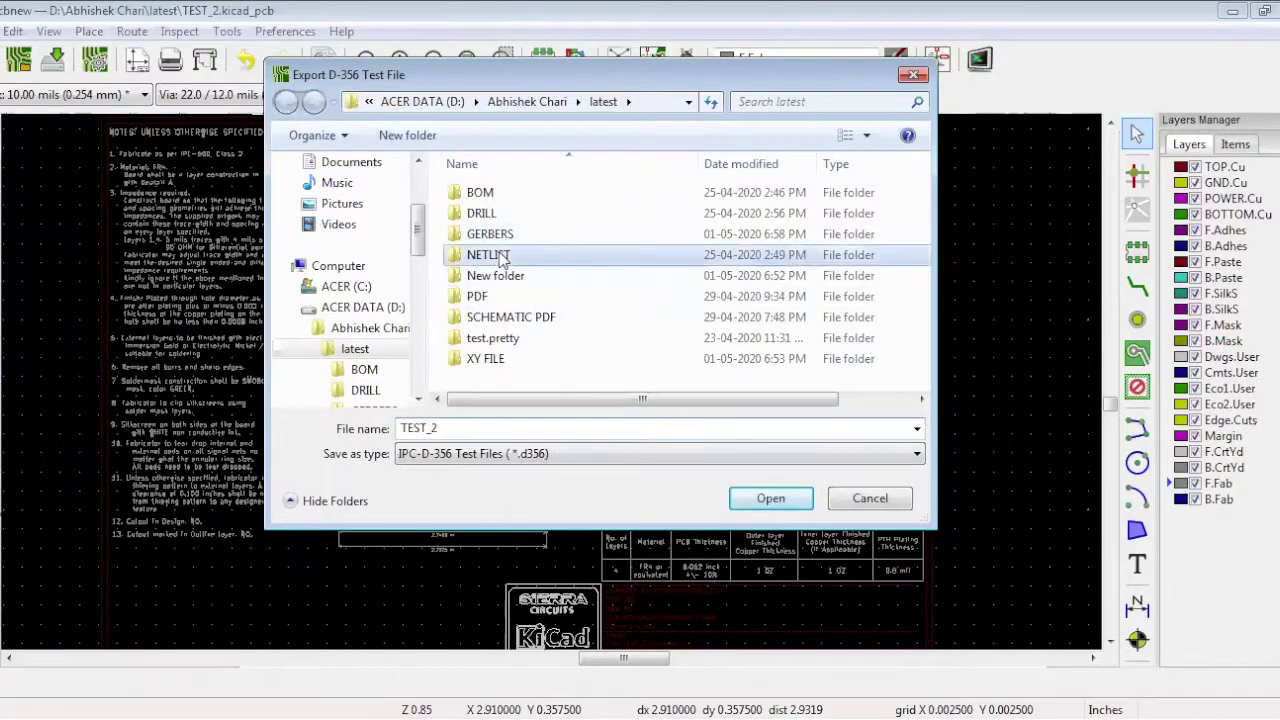
left_click(770, 498)
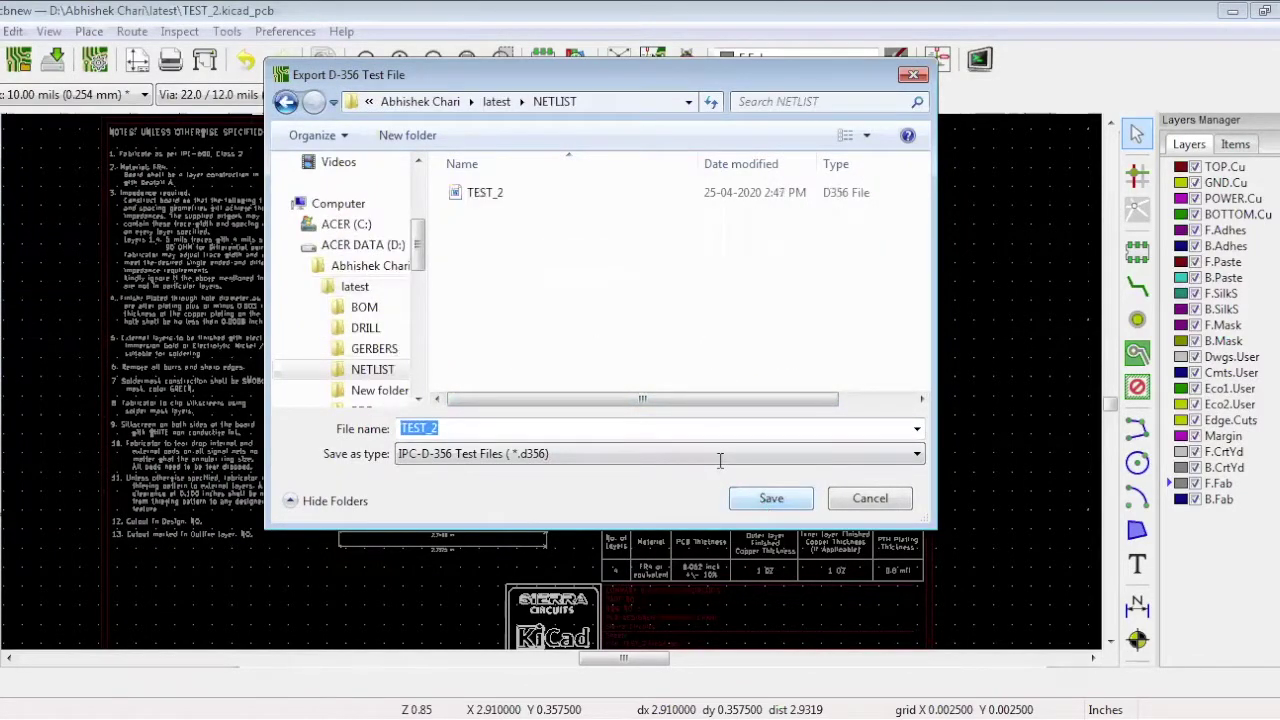
left_click(775, 499)
left_click(688, 376)
Generate the board's bill of materials as the CSV file TEST_2 in the BOM folder.
key("alt+f")
mouse_move(190, 431)
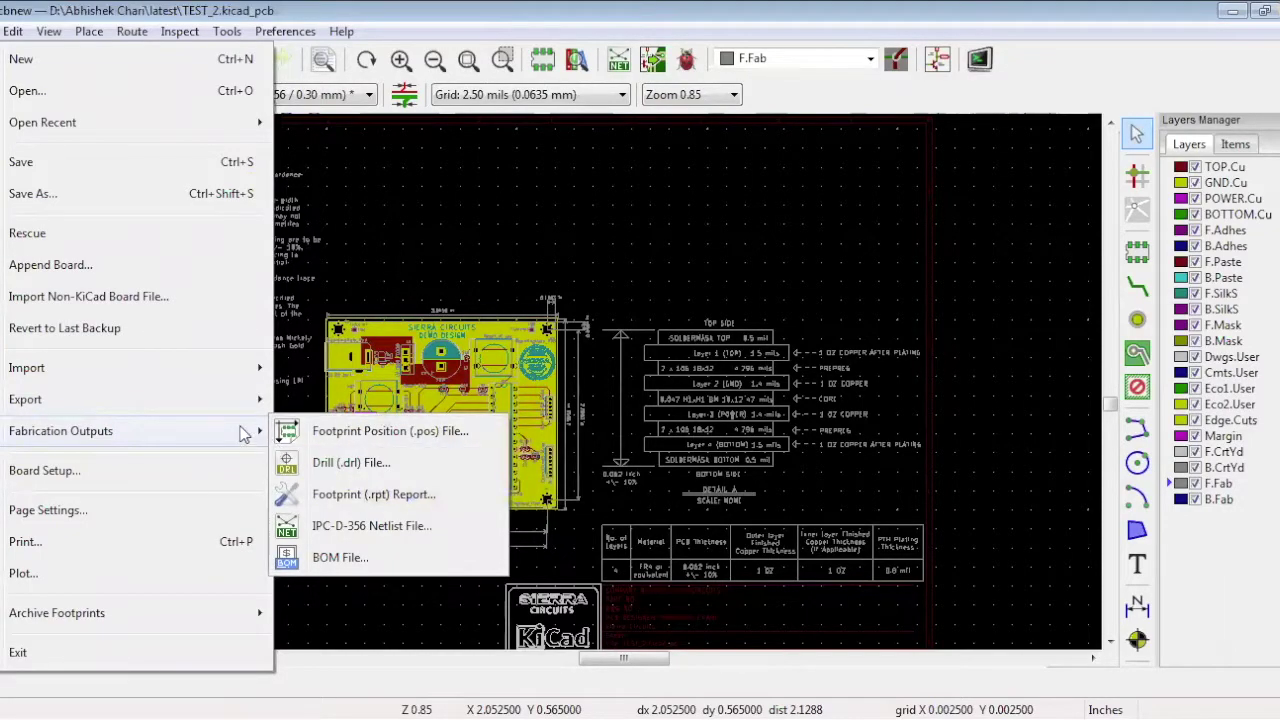
left_click(330, 558)
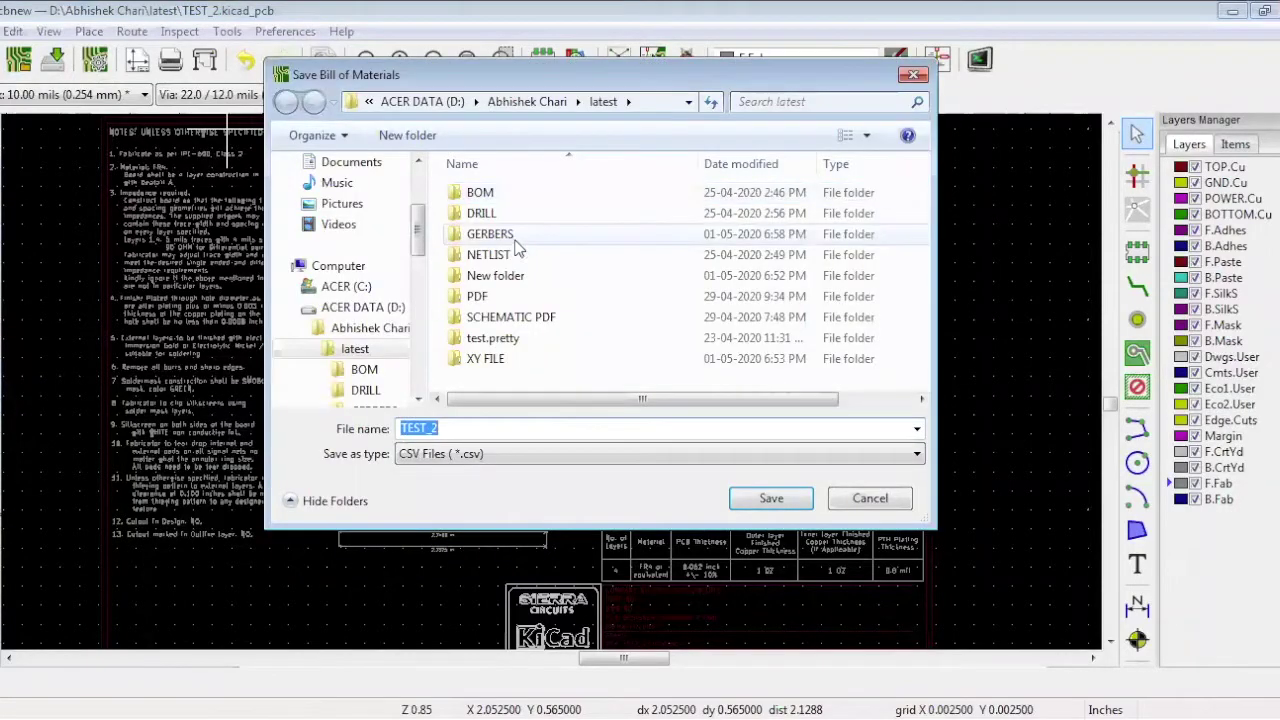
left_click(495, 192)
left_click(775, 497)
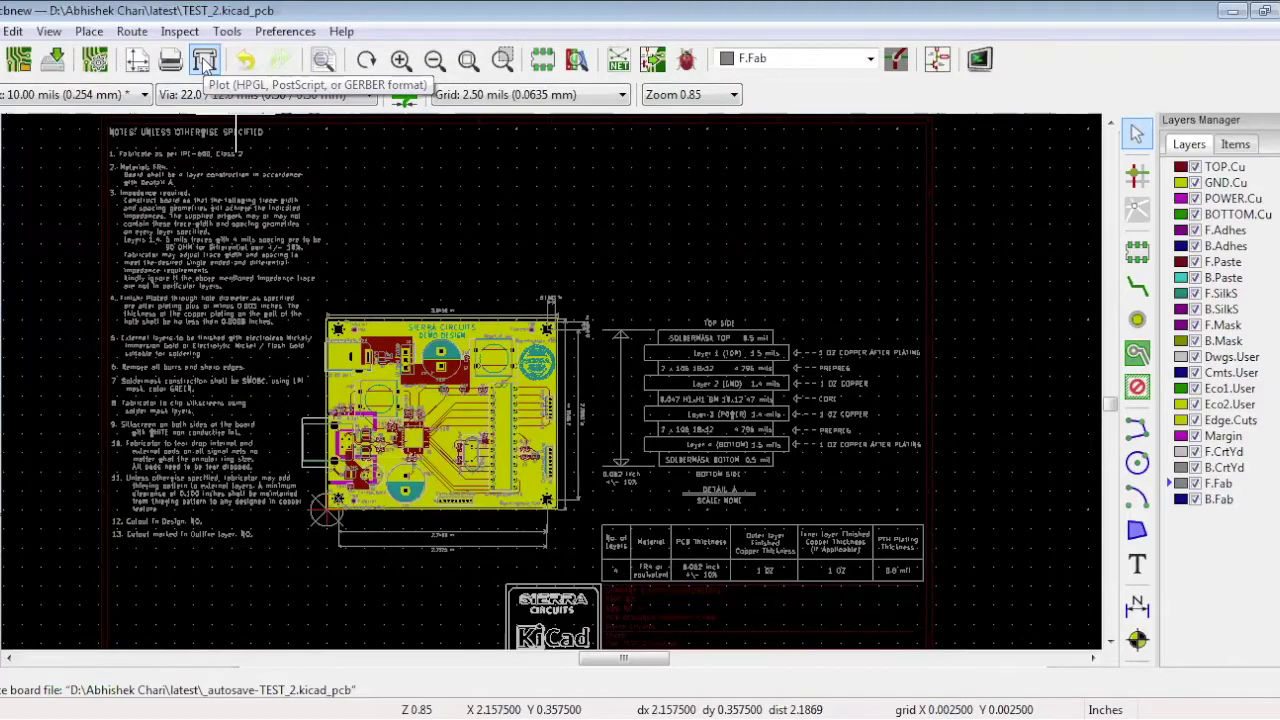
Set the board plot to PDF format with actual-size drill marks, and output it to the PDF folder using a relative path.
left_click(204, 62)
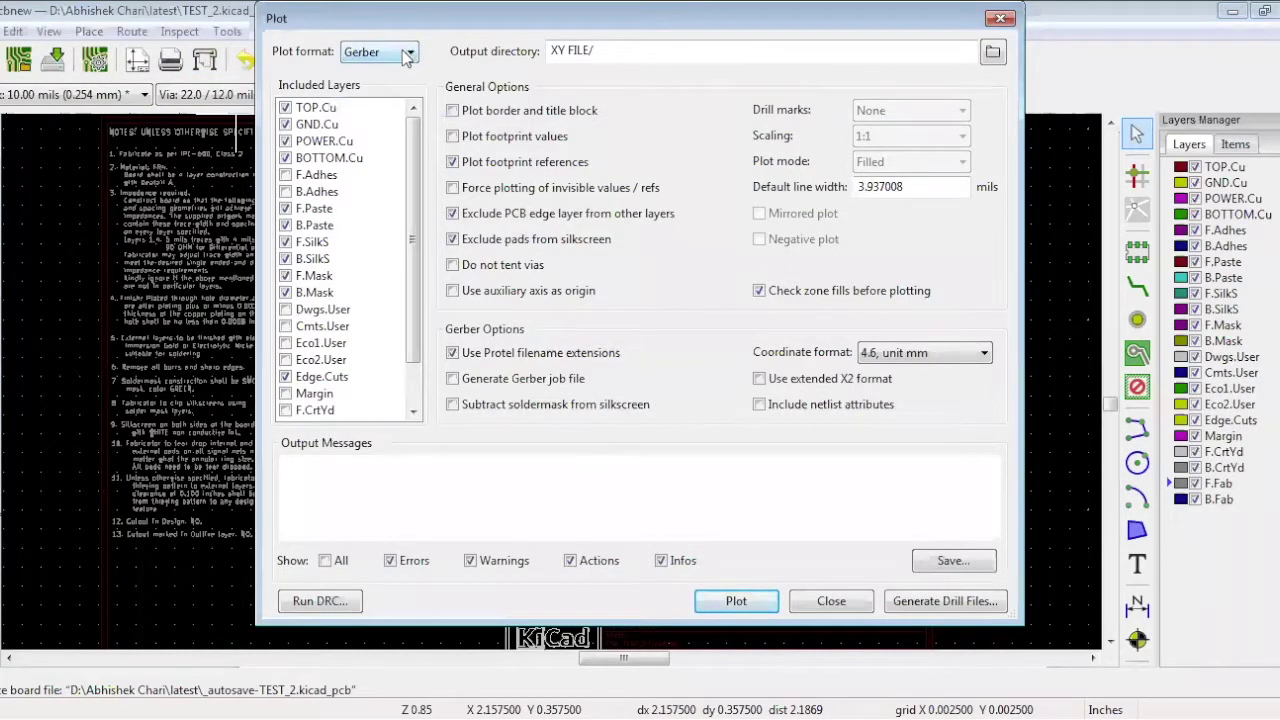
left_click(406, 57)
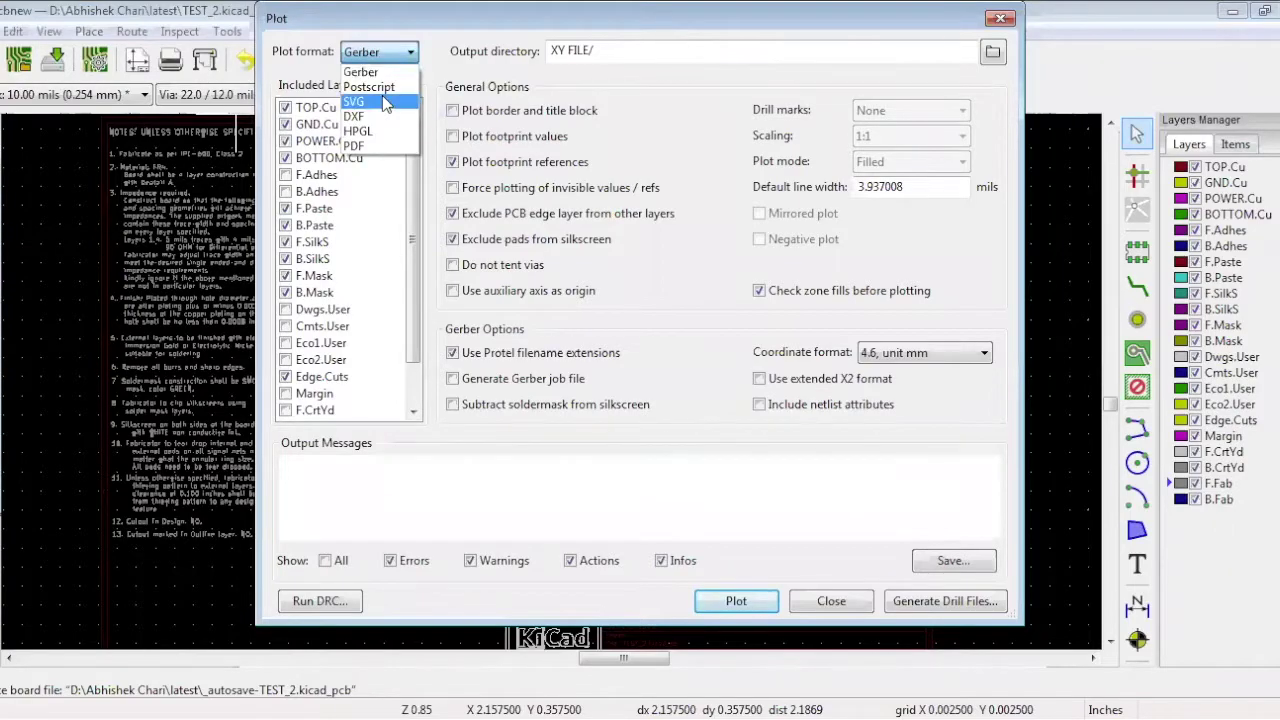
left_click(356, 145)
left_click(928, 110)
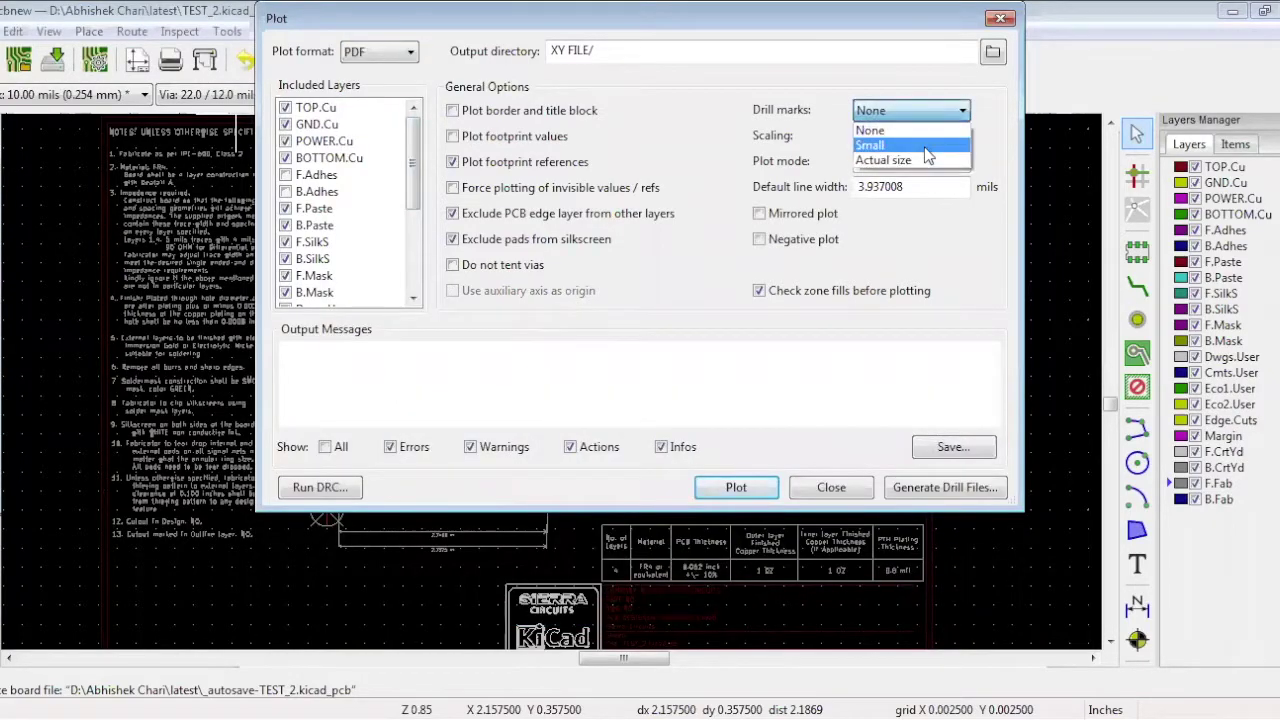
left_click(920, 160)
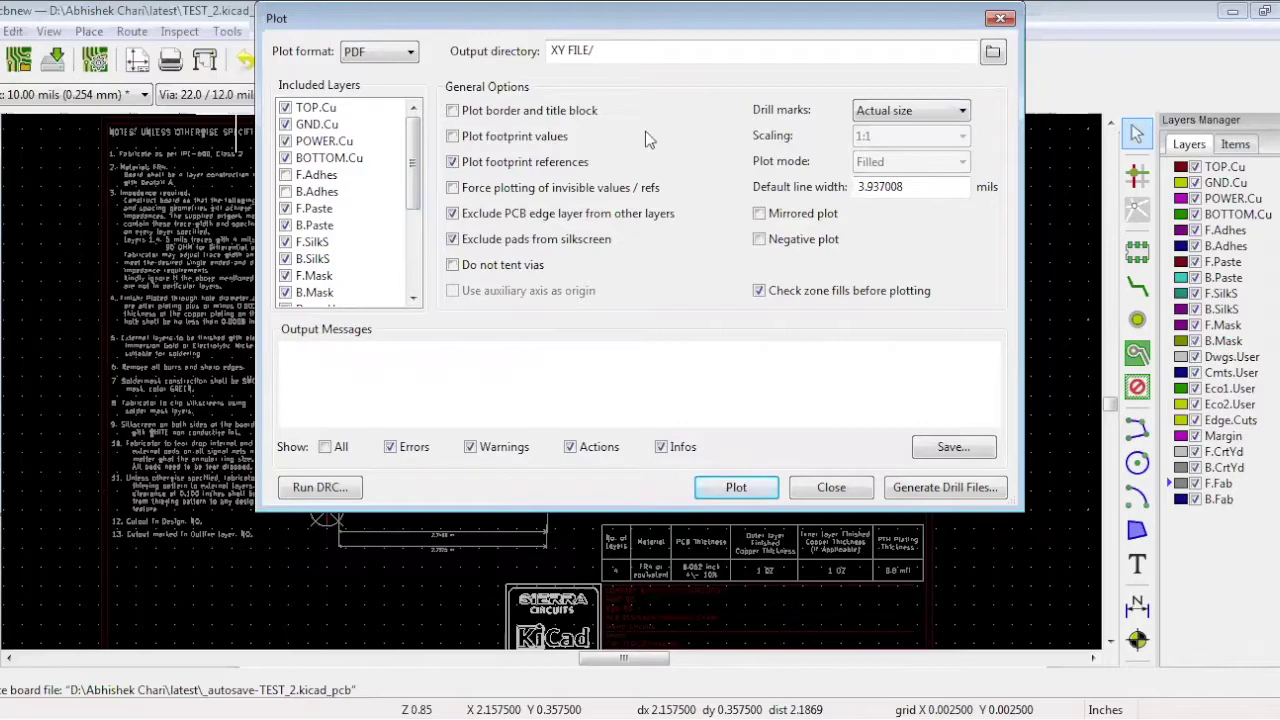
left_click(991, 55)
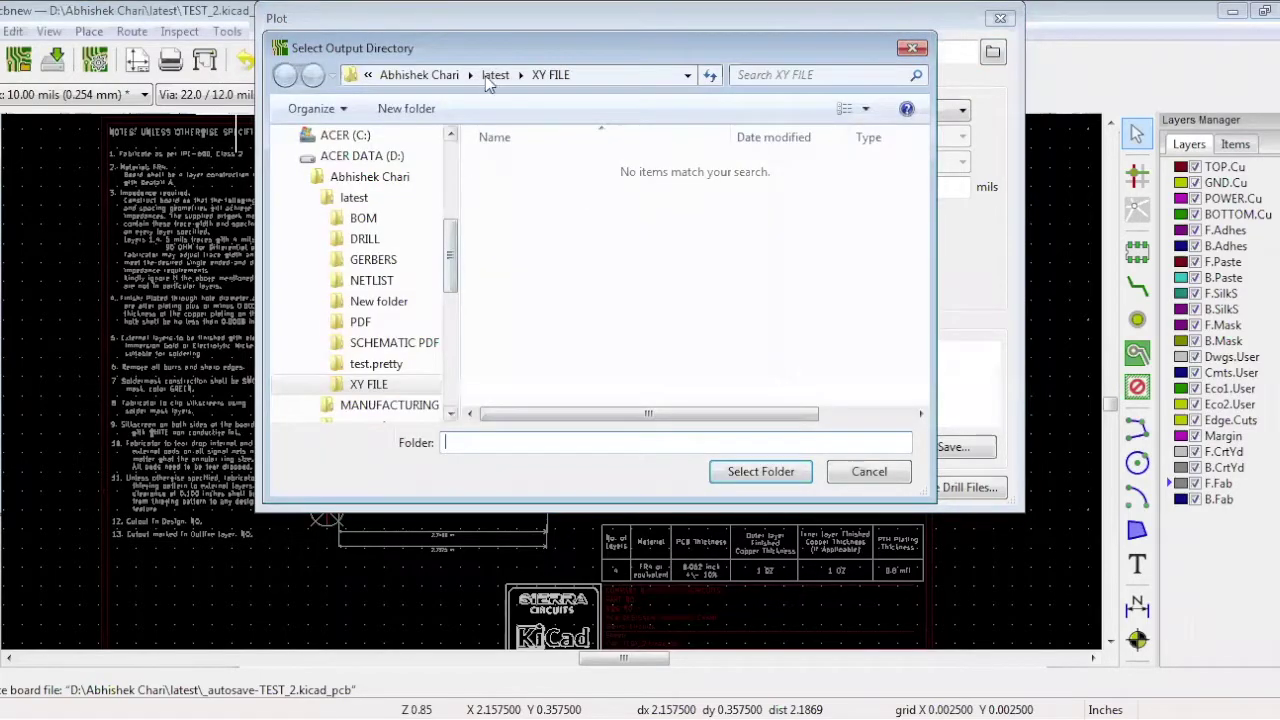
left_click(495, 75)
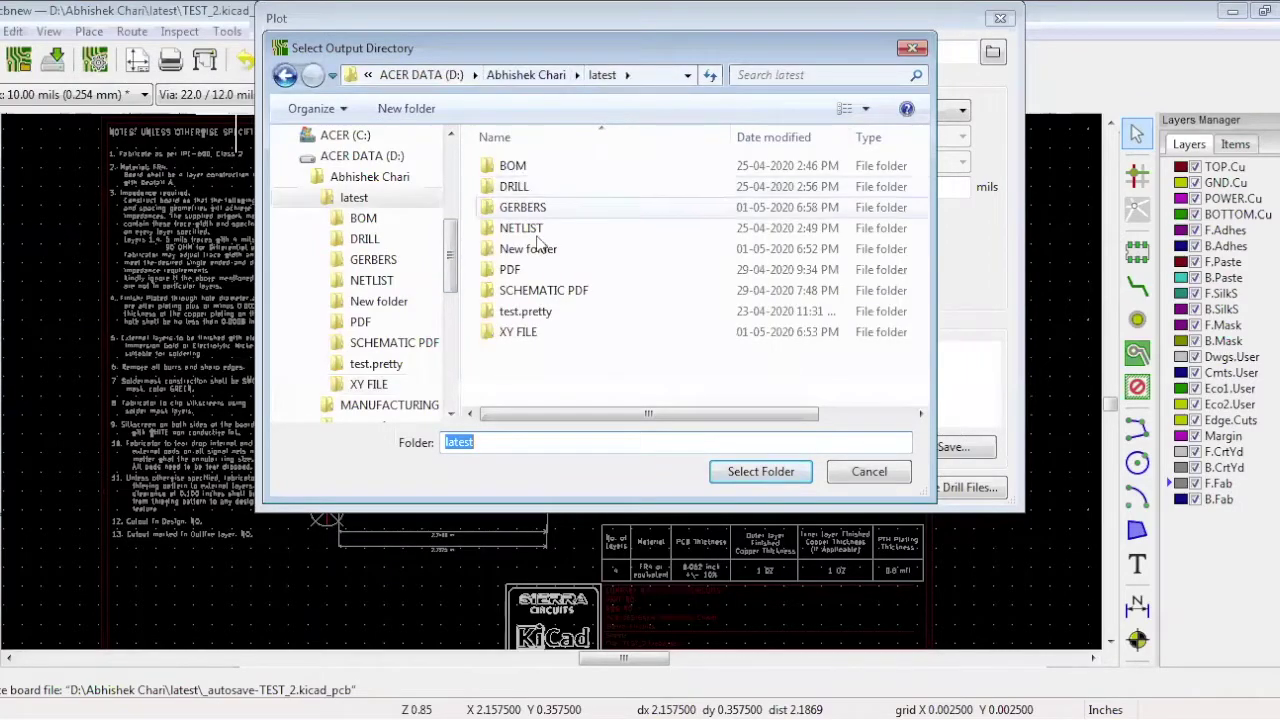
double_click(540, 250)
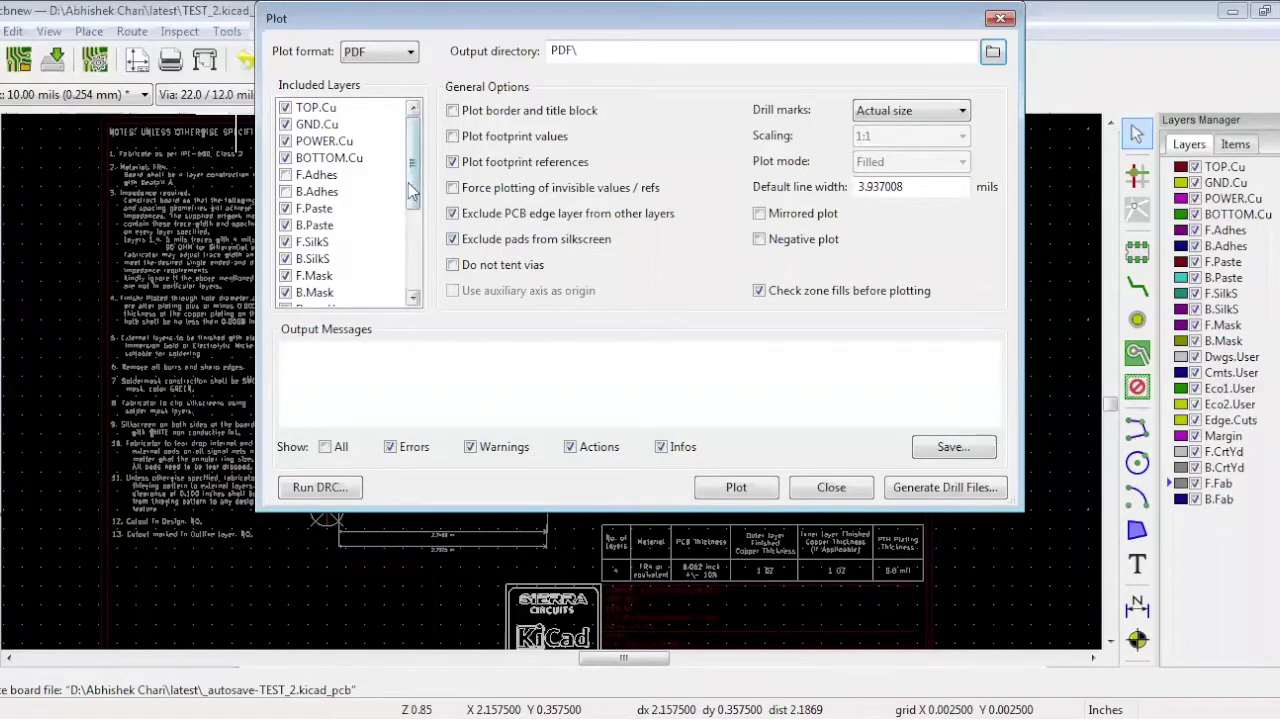
Check the included layers, plot the board's layer PDFs, review the output messages, and close the plot settings.
left_click(301, 112)
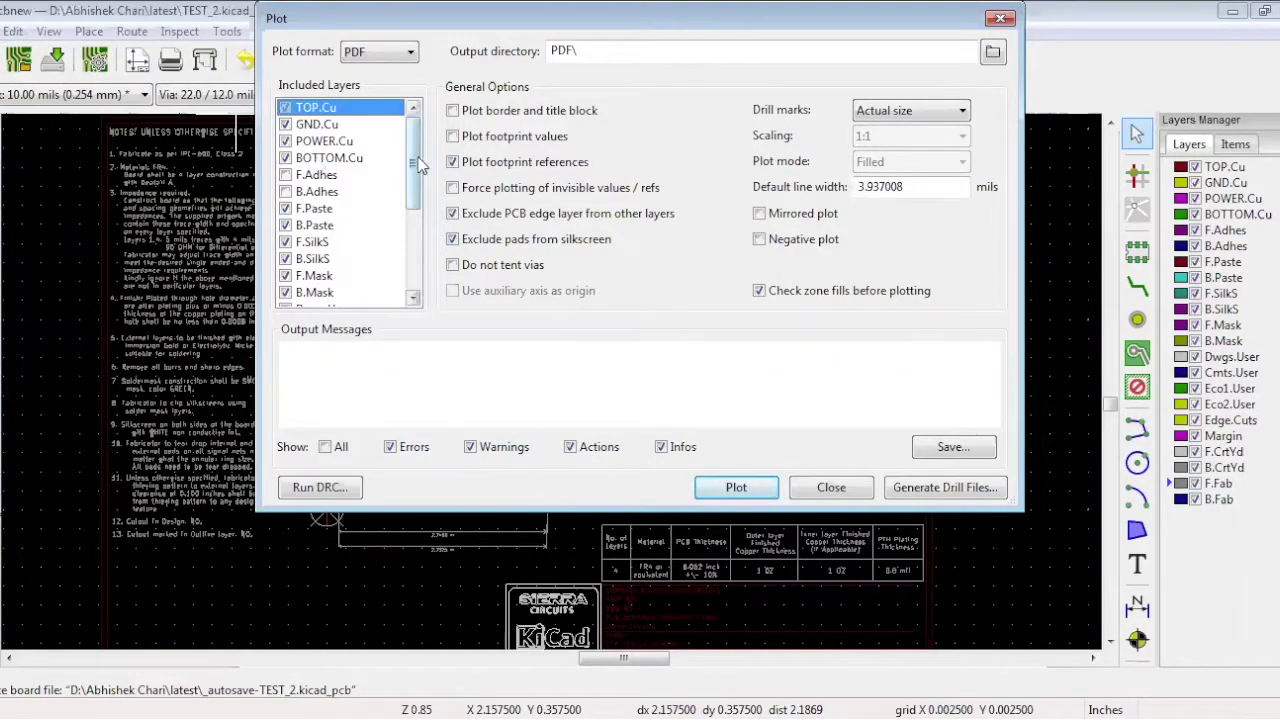
scroll(416, 182, "down", 1)
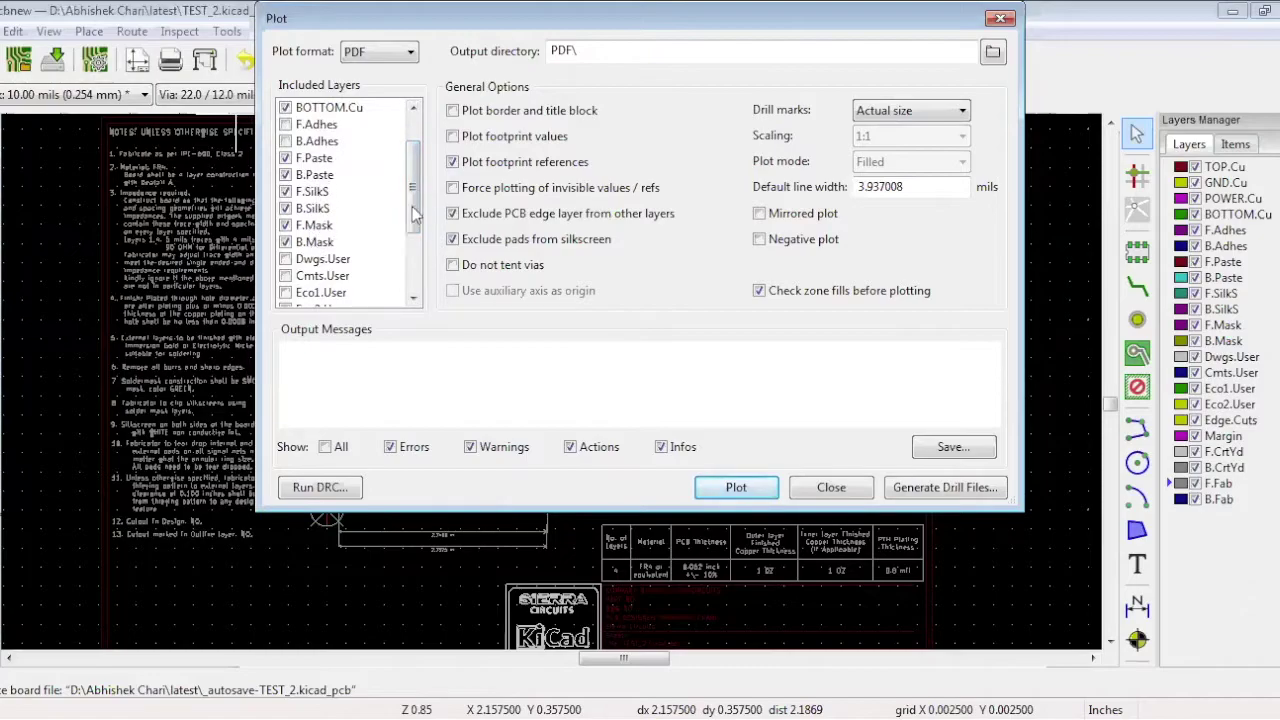
scroll(415, 213, "down", 3)
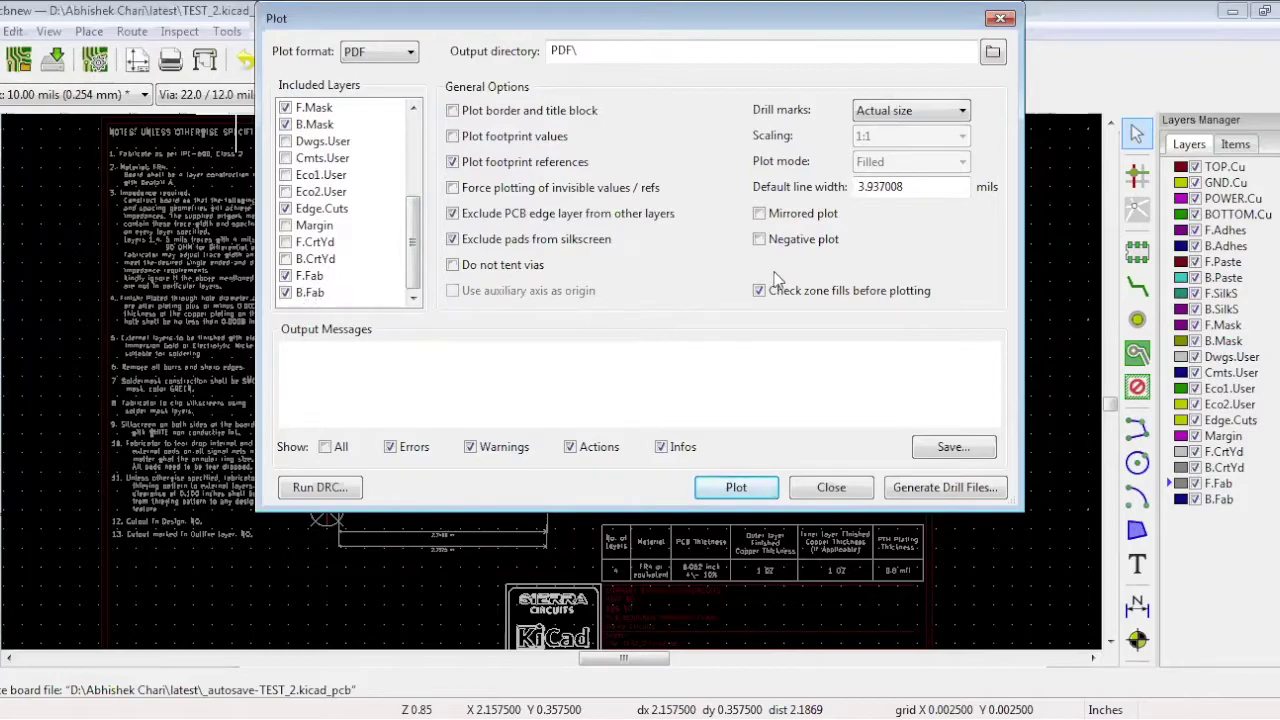
left_click(736, 488)
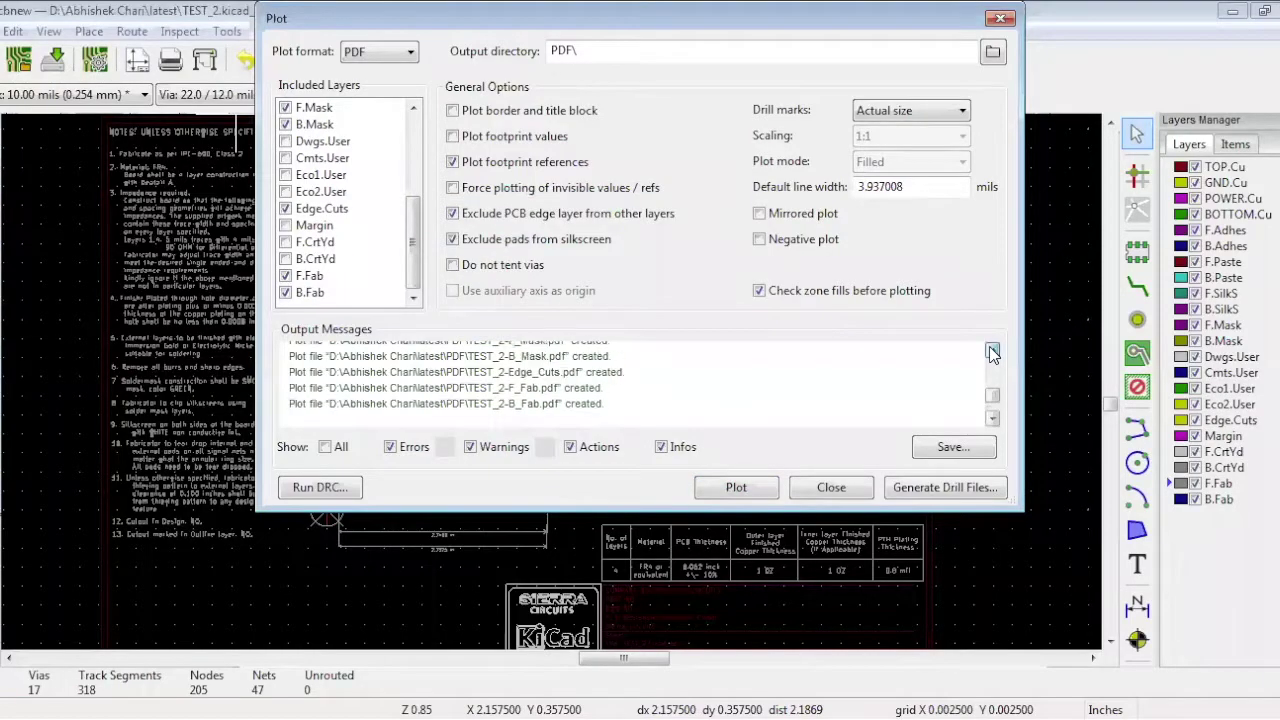
left_click(992, 350)
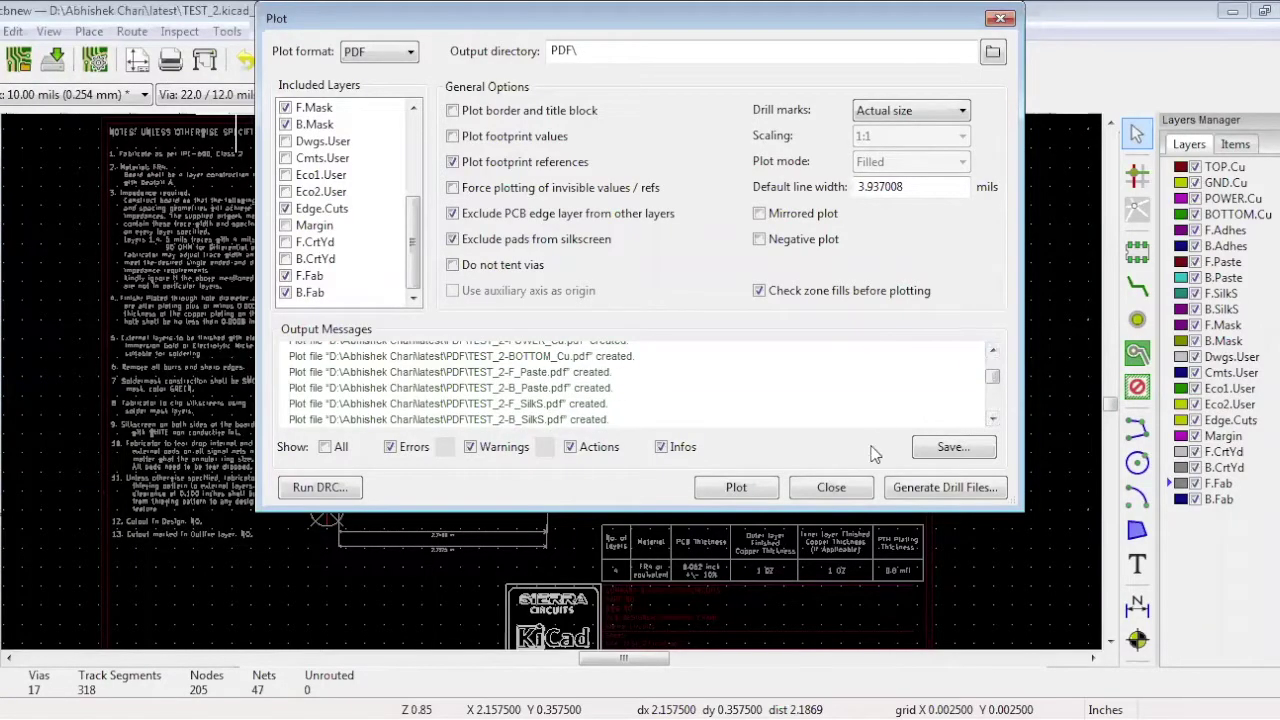
left_click(837, 491)
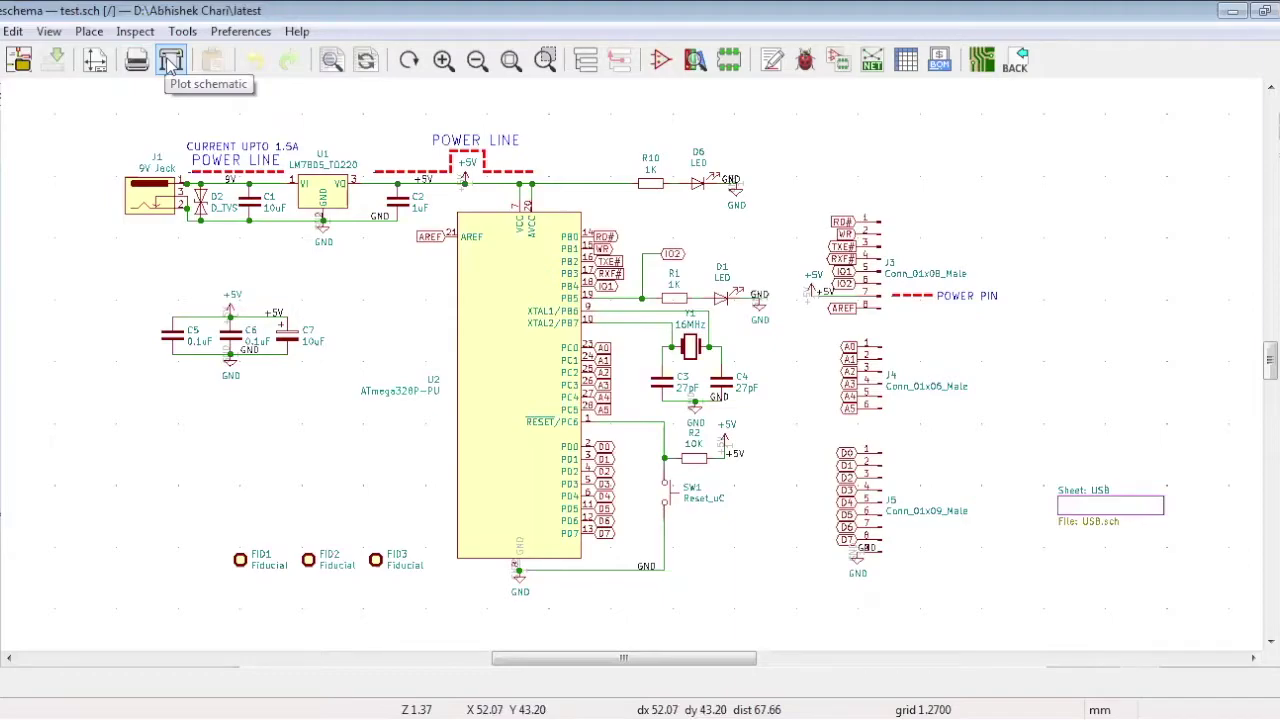
In the schematic editor, open the plot options and set the output directory to the PDF folder, using a relative path.
left_click(170, 63)
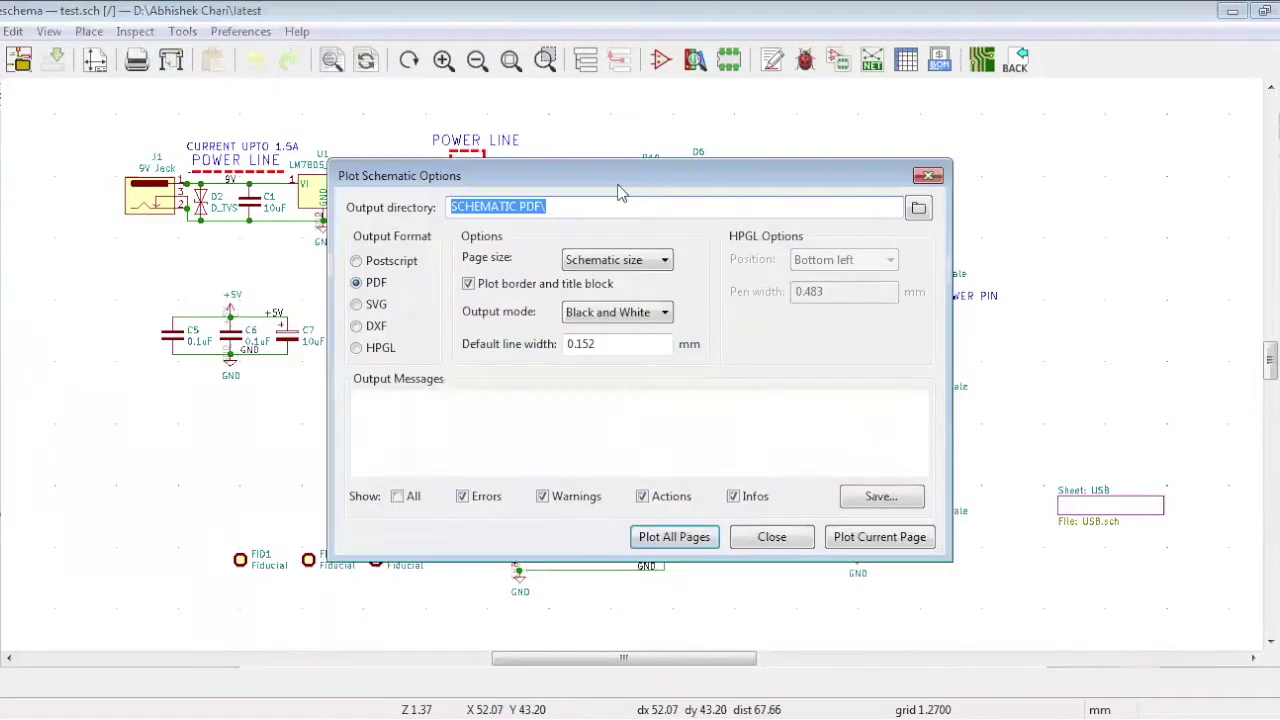
left_click(918, 210)
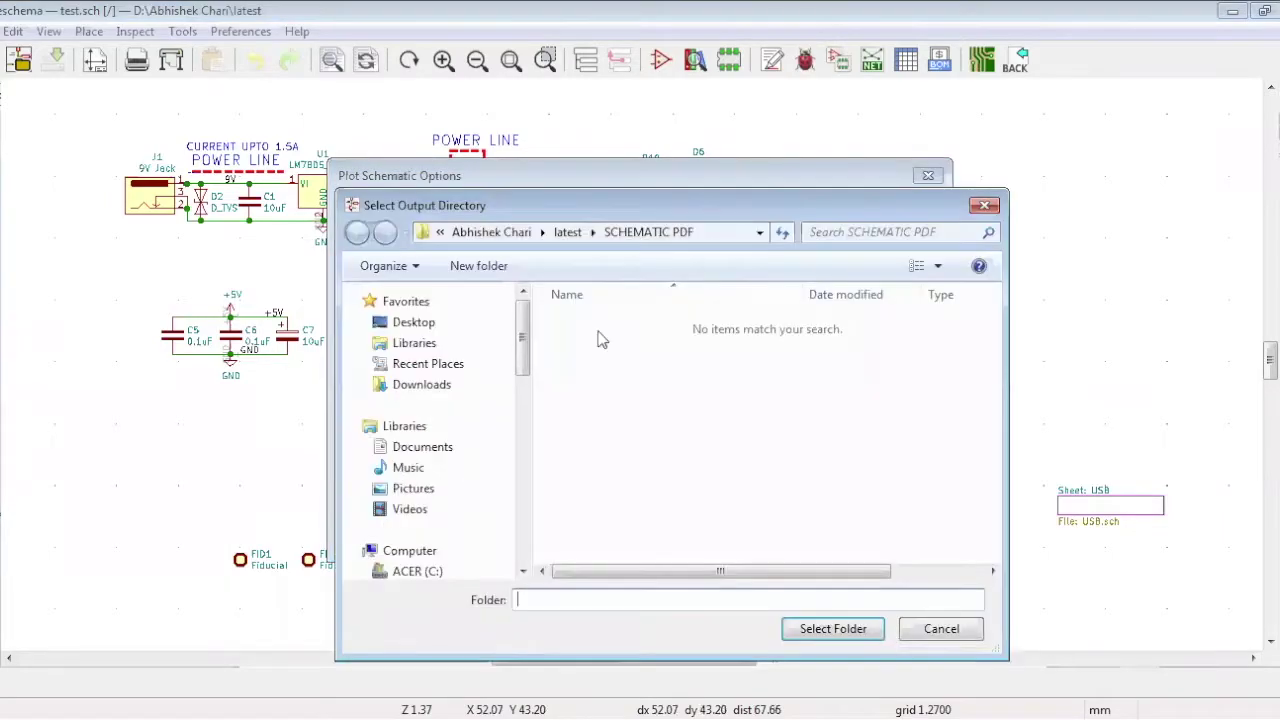
left_click(568, 232)
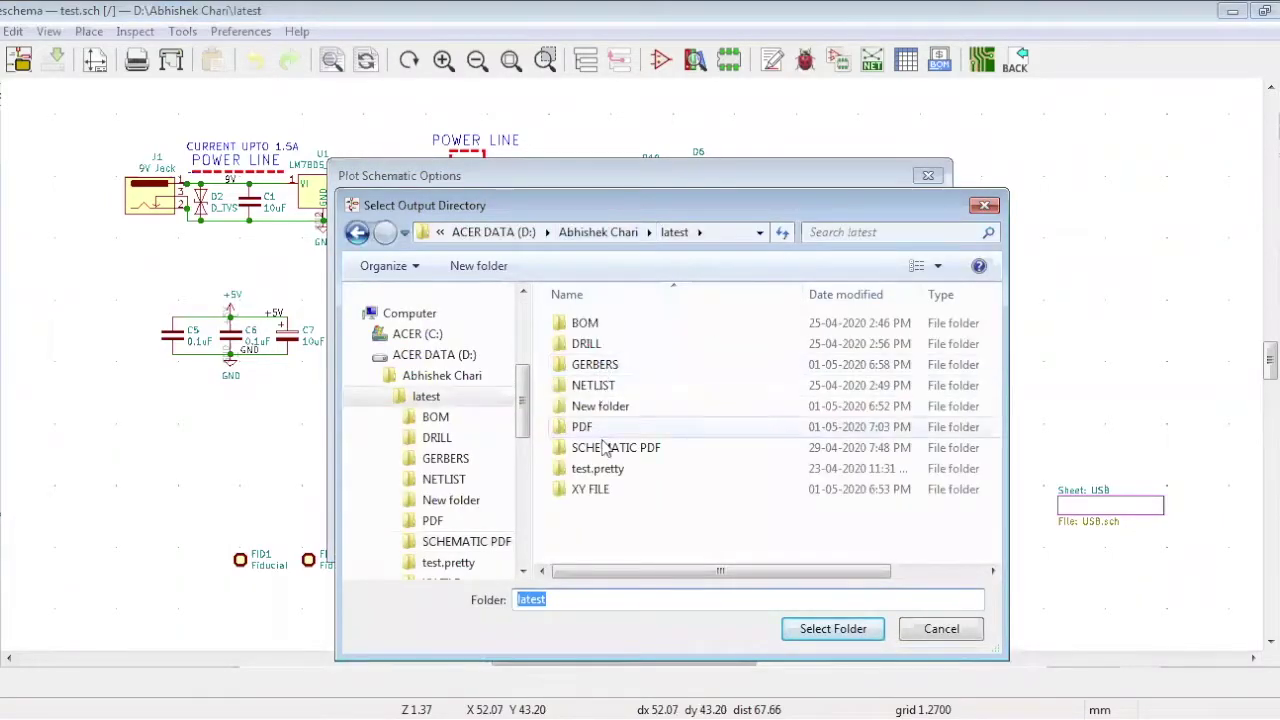
left_click(607, 450)
left_click(608, 427)
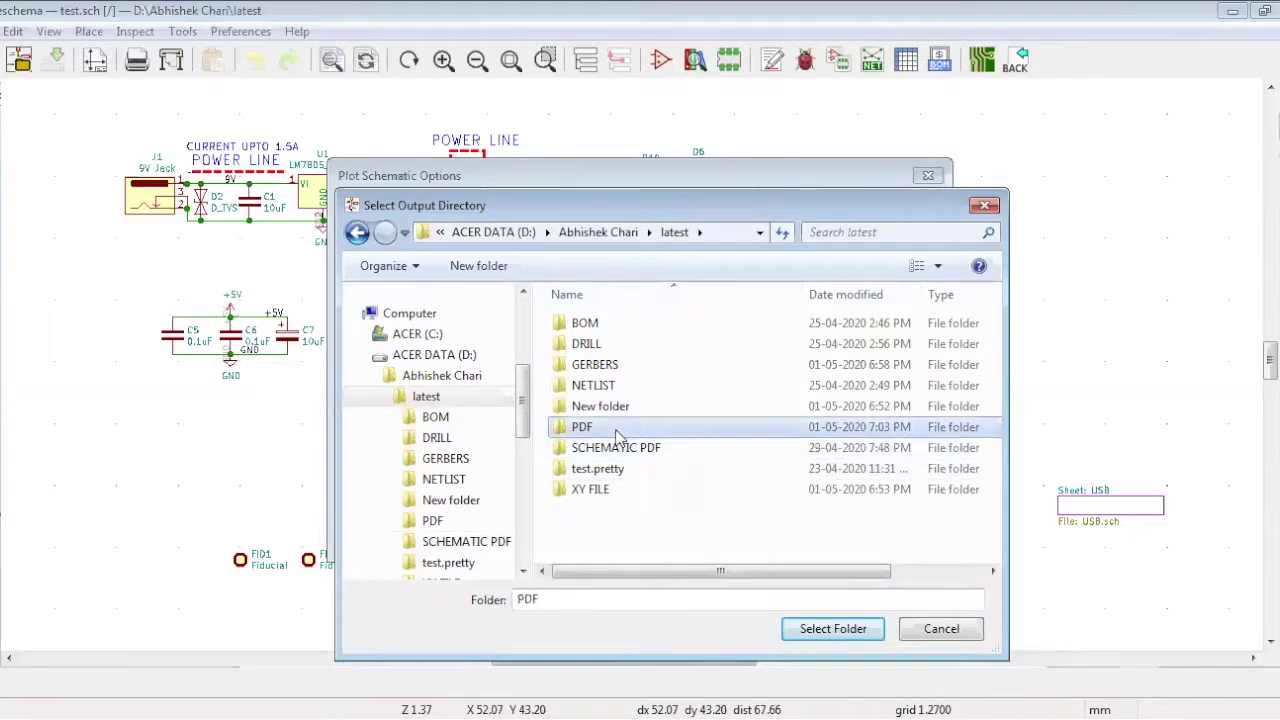
left_click(831, 629)
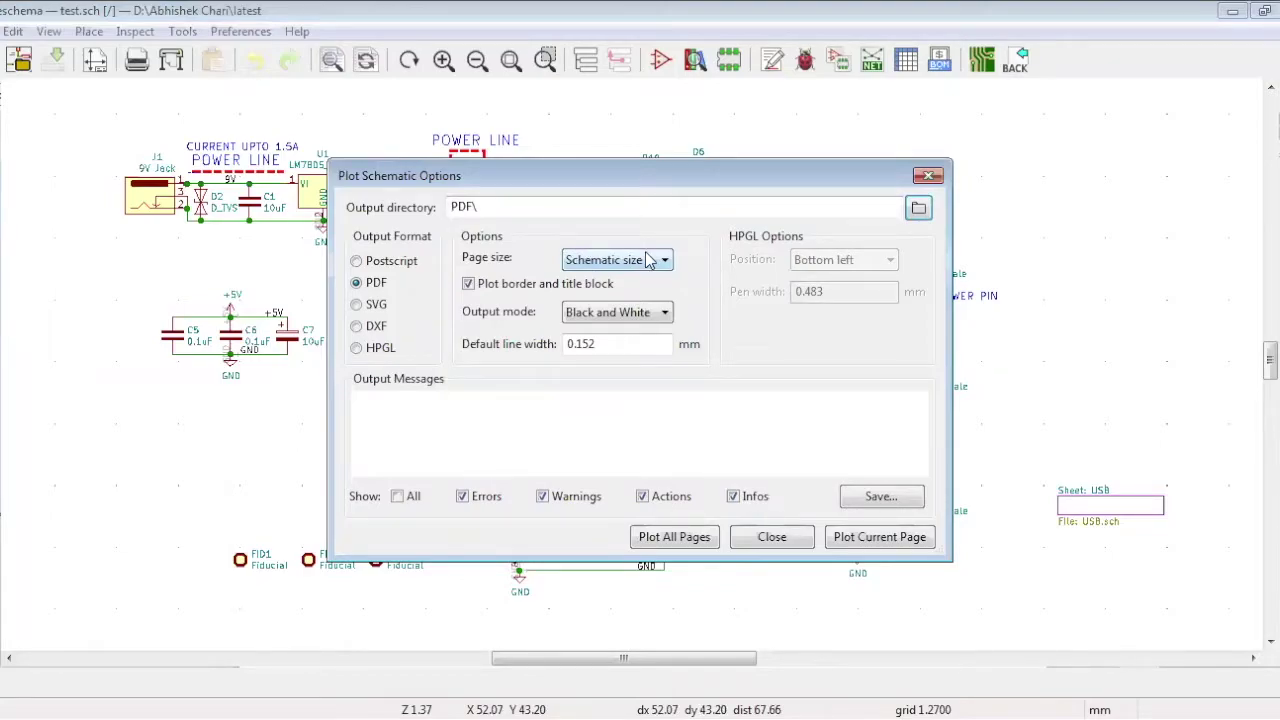
Keep the black and white output mode, plot all schematic pages as PDF, and close the plot options.
left_click(655, 313)
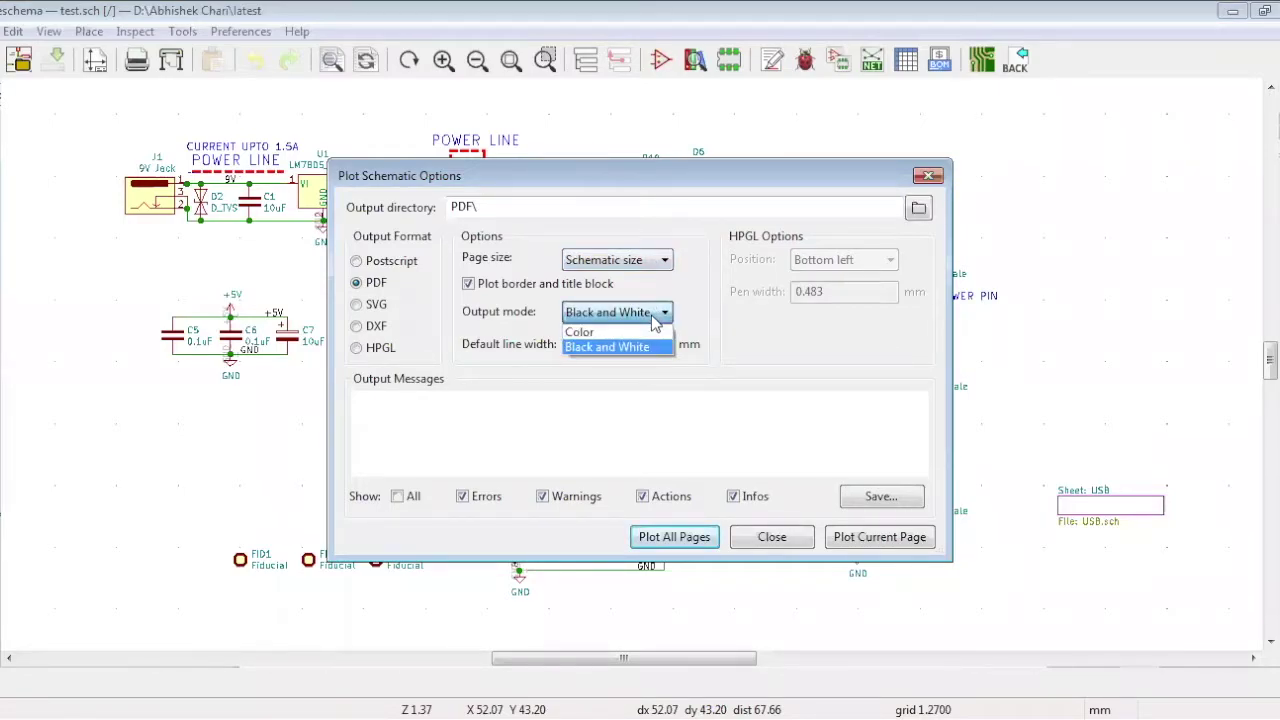
left_click(655, 315)
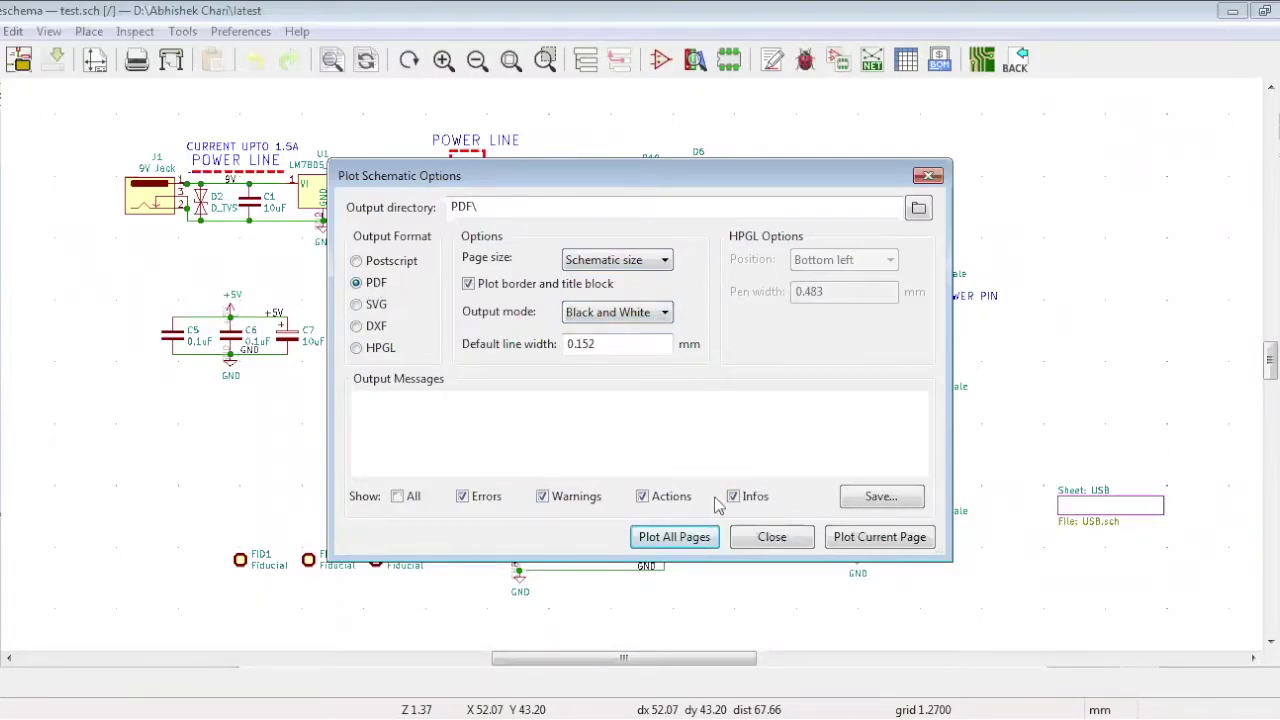
left_click(686, 532)
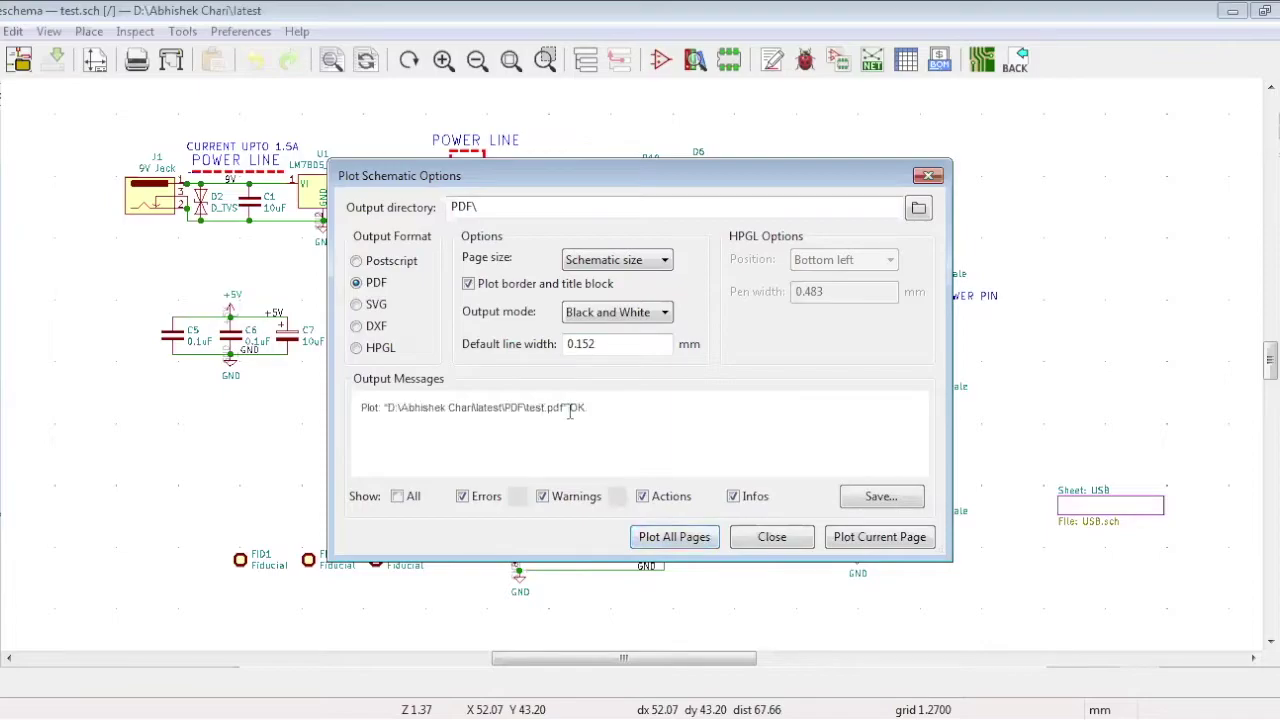
left_click(772, 537)
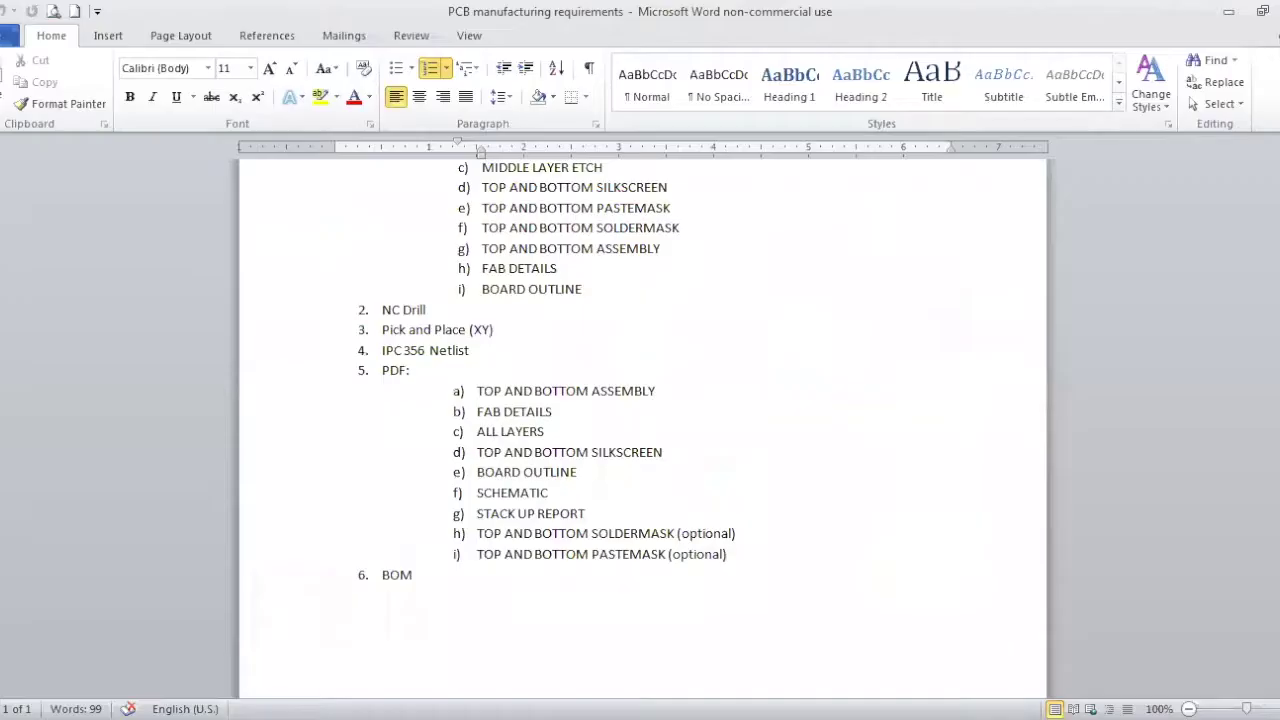
Review the required manufacturing files listed in the Word document, and switch back to the KiCad project manager.
scroll(547, 393, "up", 3)
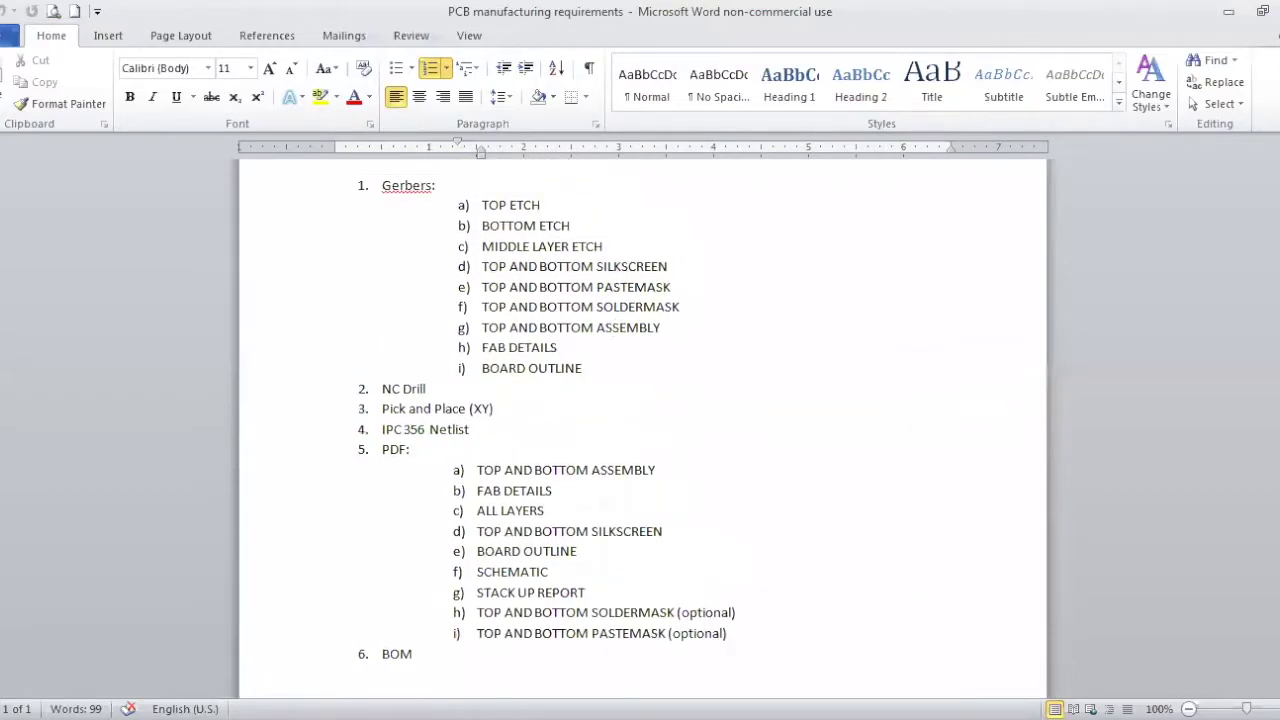
scroll(547, 393, "up", 1)
scroll(613, 343, "up", 2)
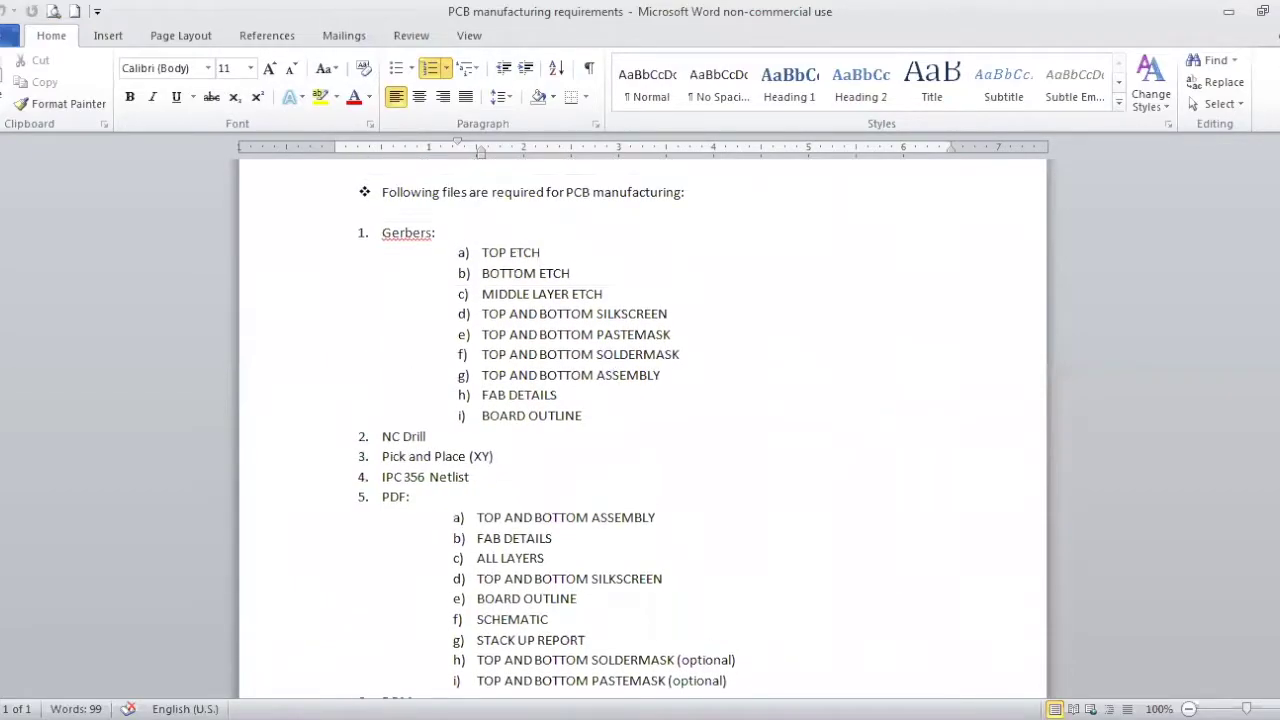
scroll(613, 367, "down", 1)
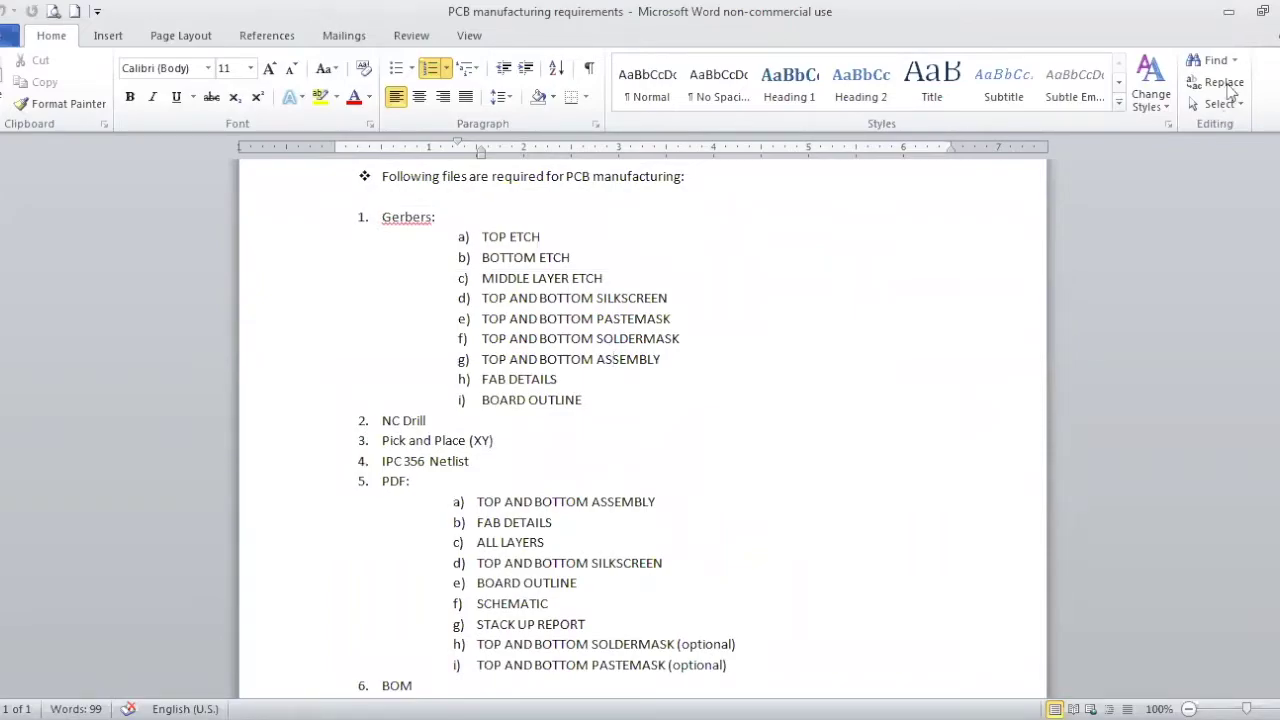
key("alt+Tab")
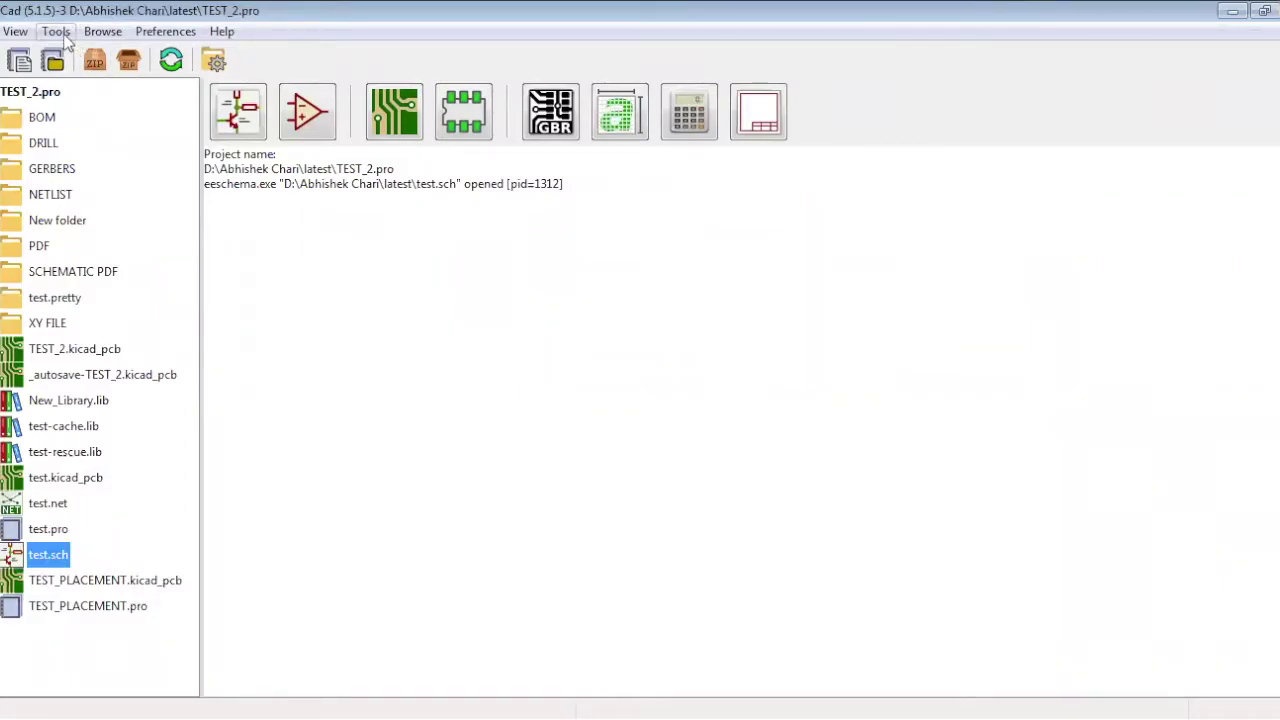
Launch the Gerber viewer GerbView and load the Excellon drill file TEST_2.drl.
key("ctrl+g")
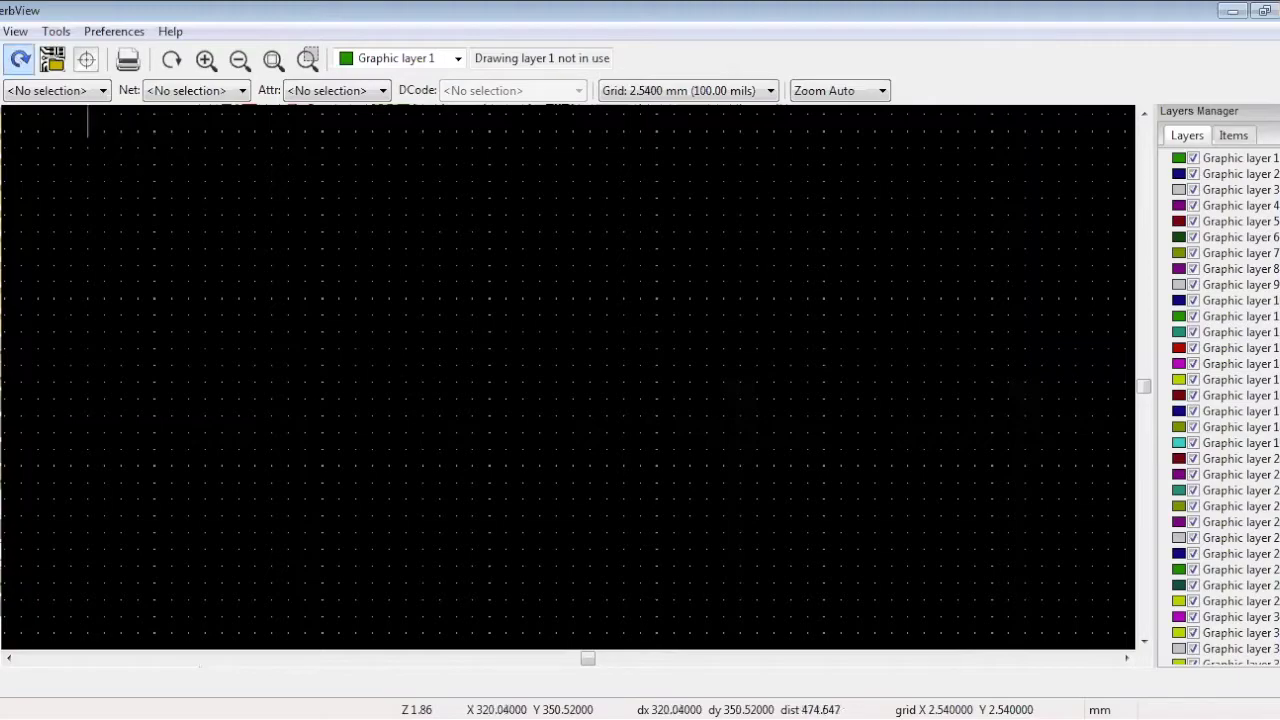
key("alt+f")
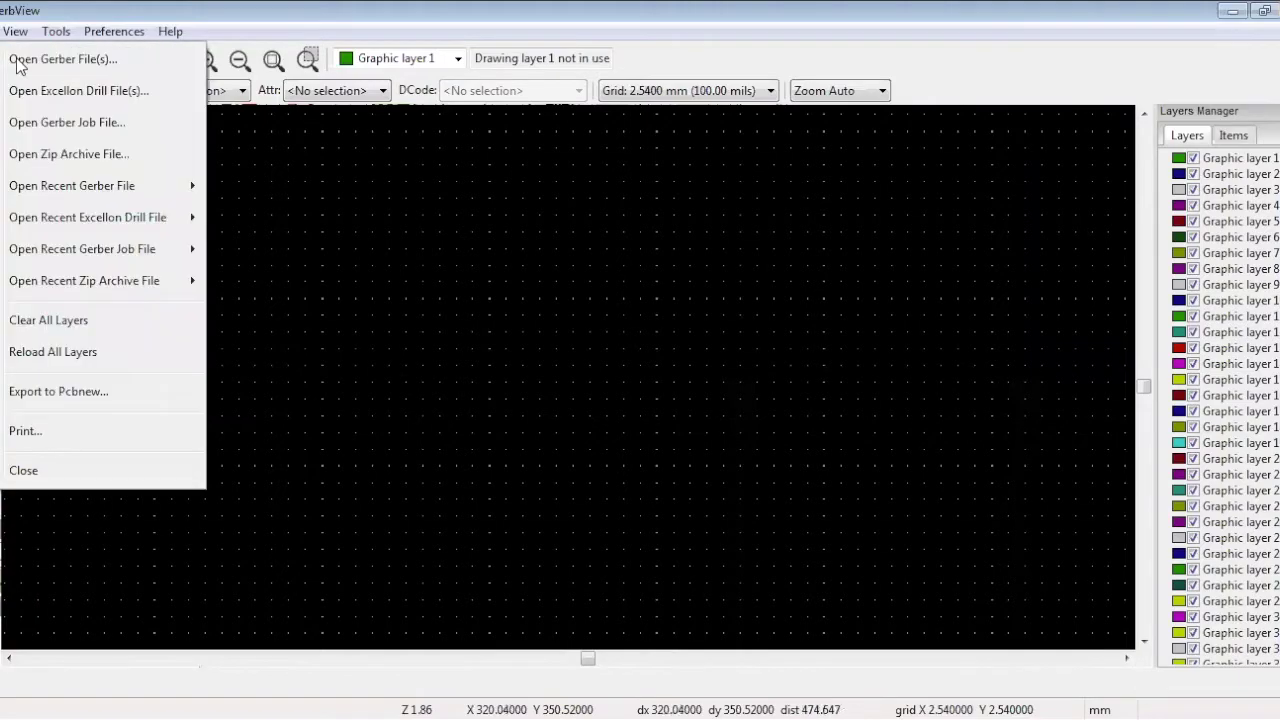
left_click(62, 91)
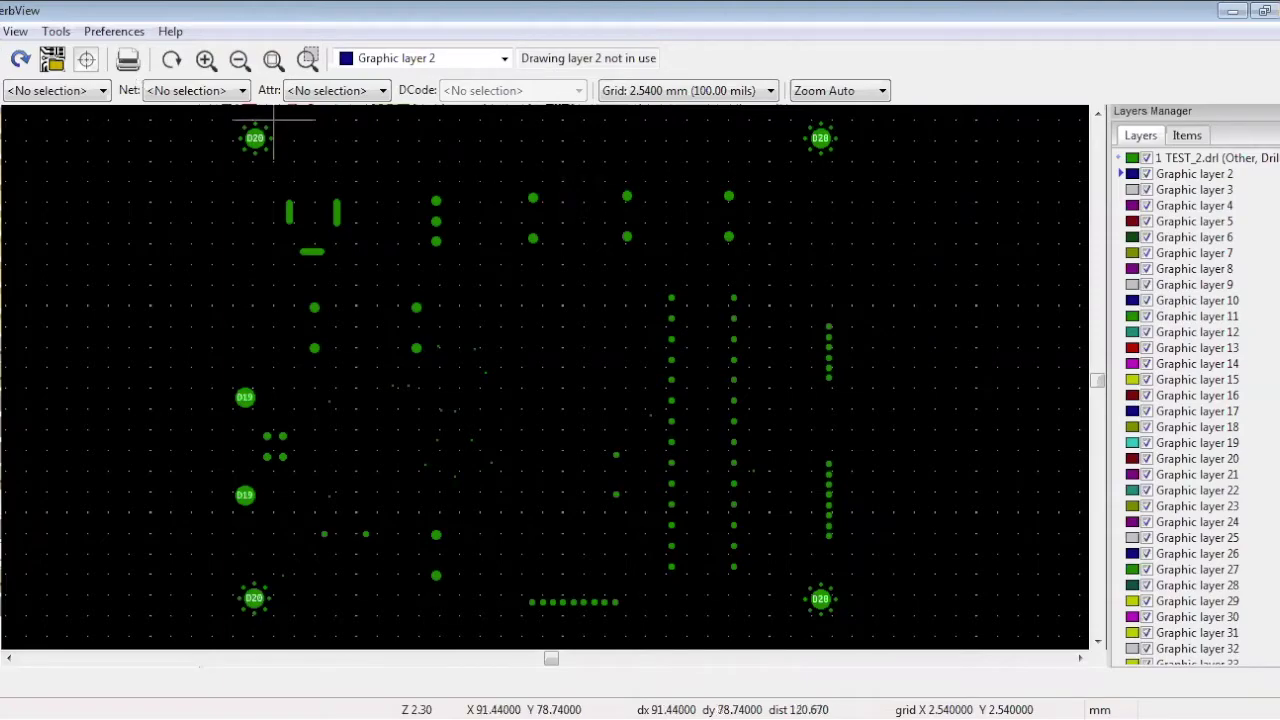
Load the board outline file TEST_2-Edge_Cuts.gm1 from the GERBERS folder onto graphic layer 2.
key("alt+f")
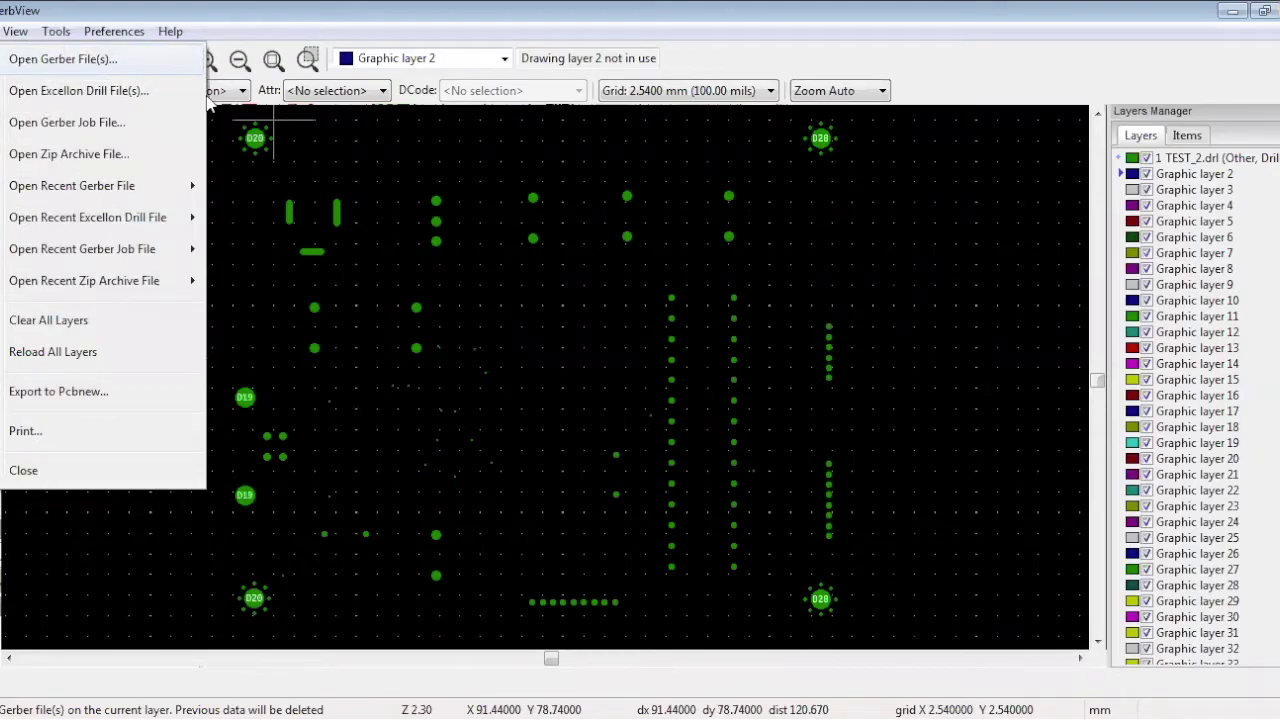
key("Return")
key("BackSpace")
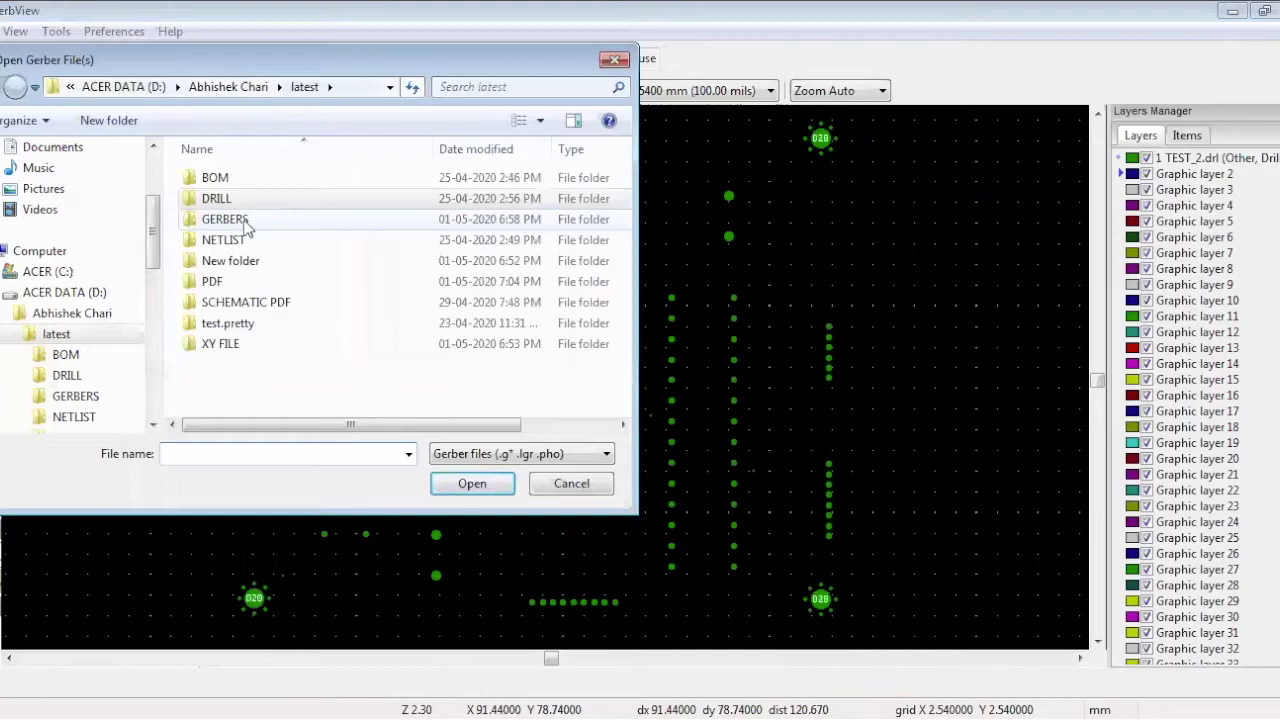
double_click(251, 197)
left_click(262, 259)
left_click(483, 487)
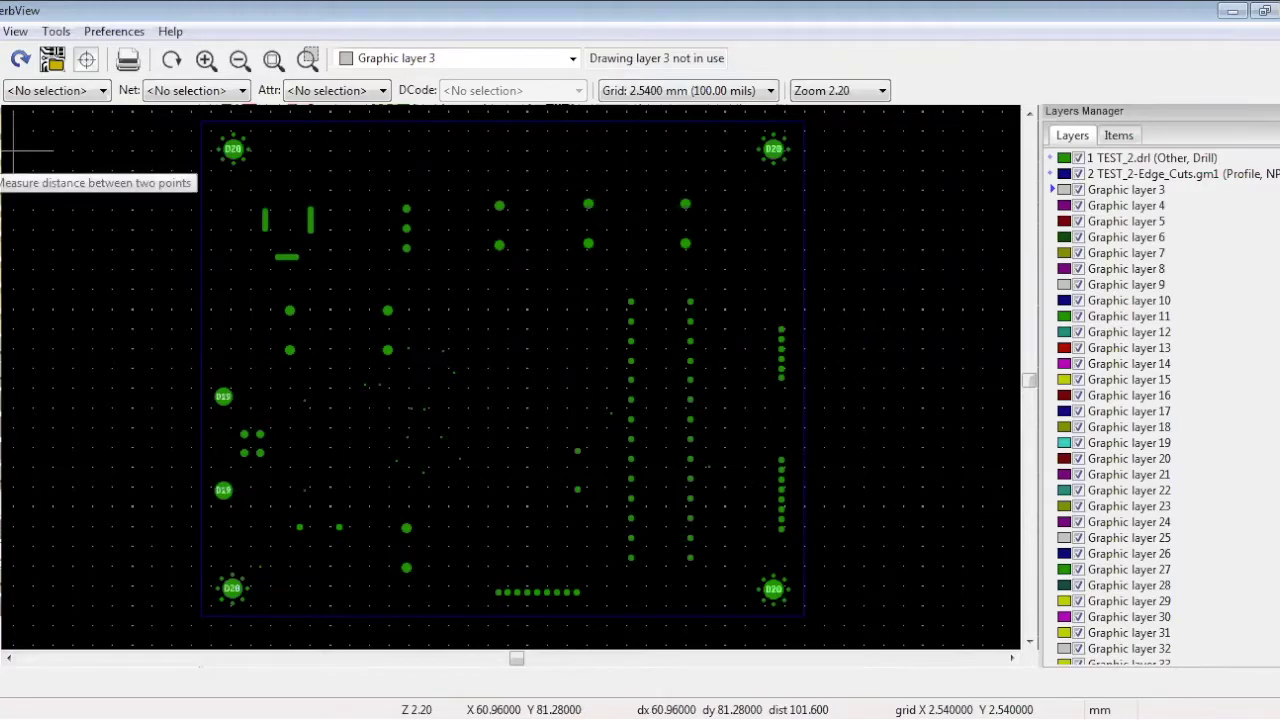
Measure the distance from the upper-left mounting hole towards the board's upper edge.
left_click(0, 165)
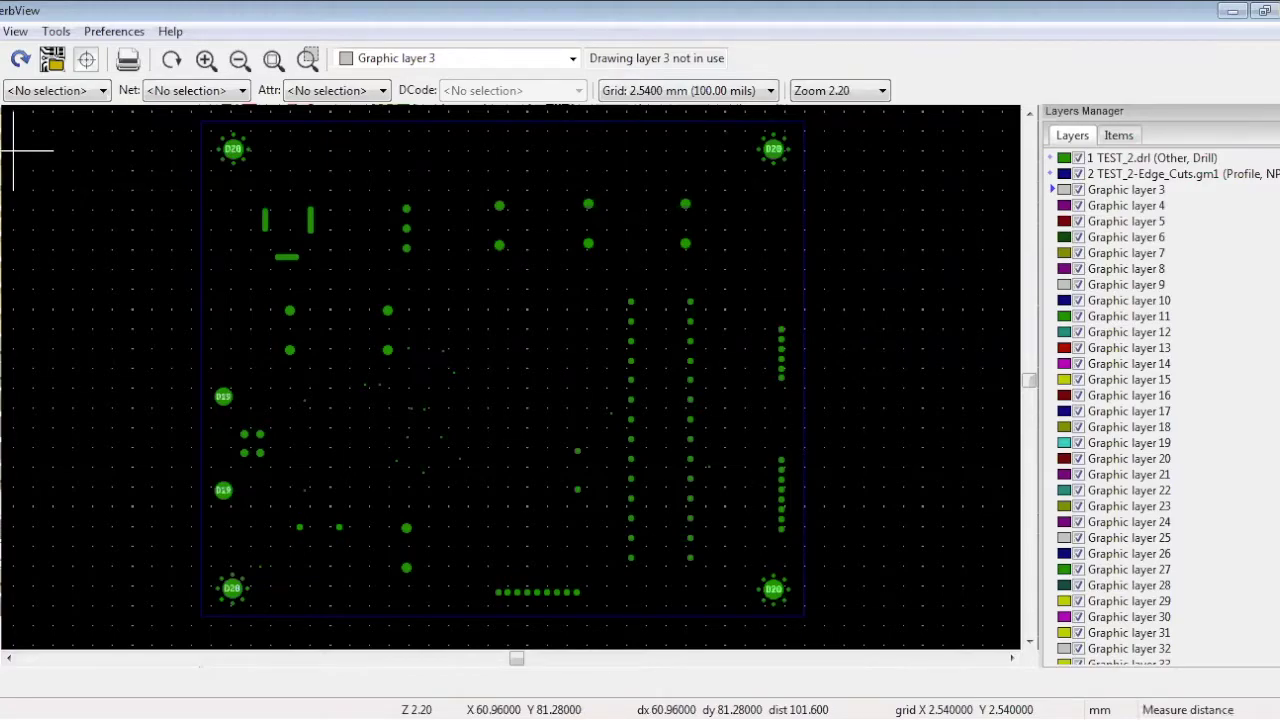
left_click(232, 150)
scroll(234, 200, "up", 2)
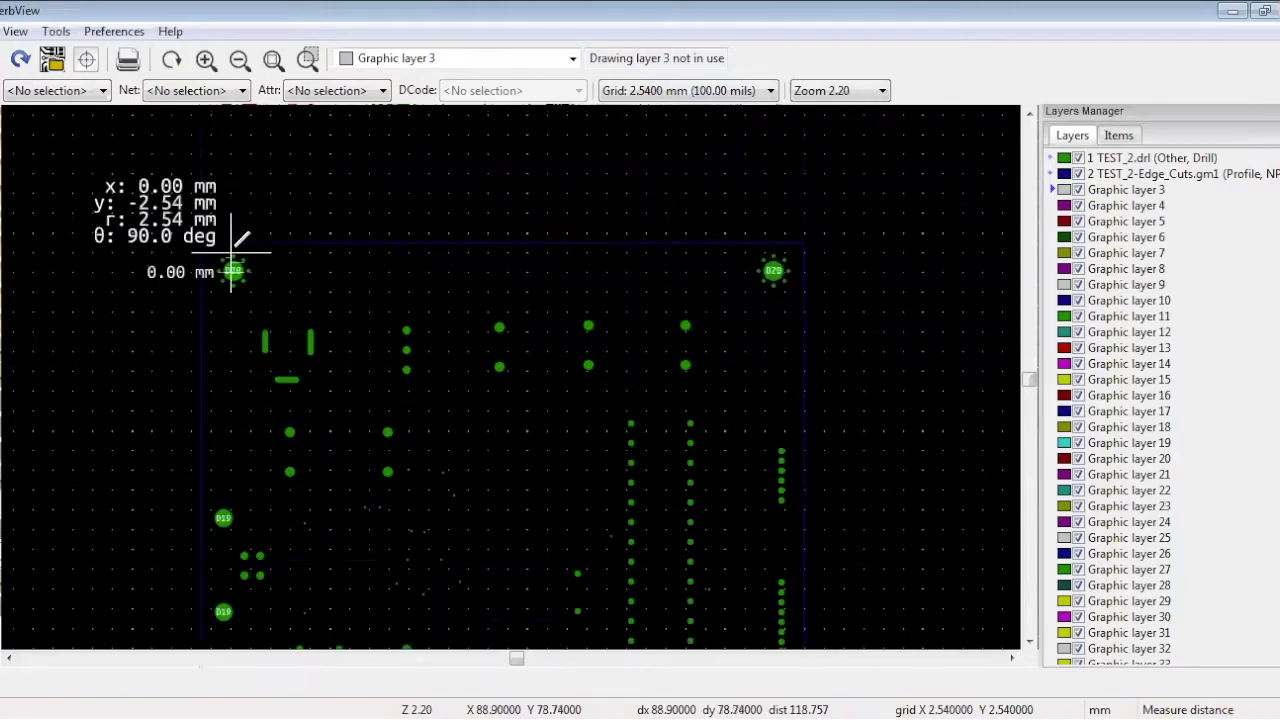
right_click(231, 241)
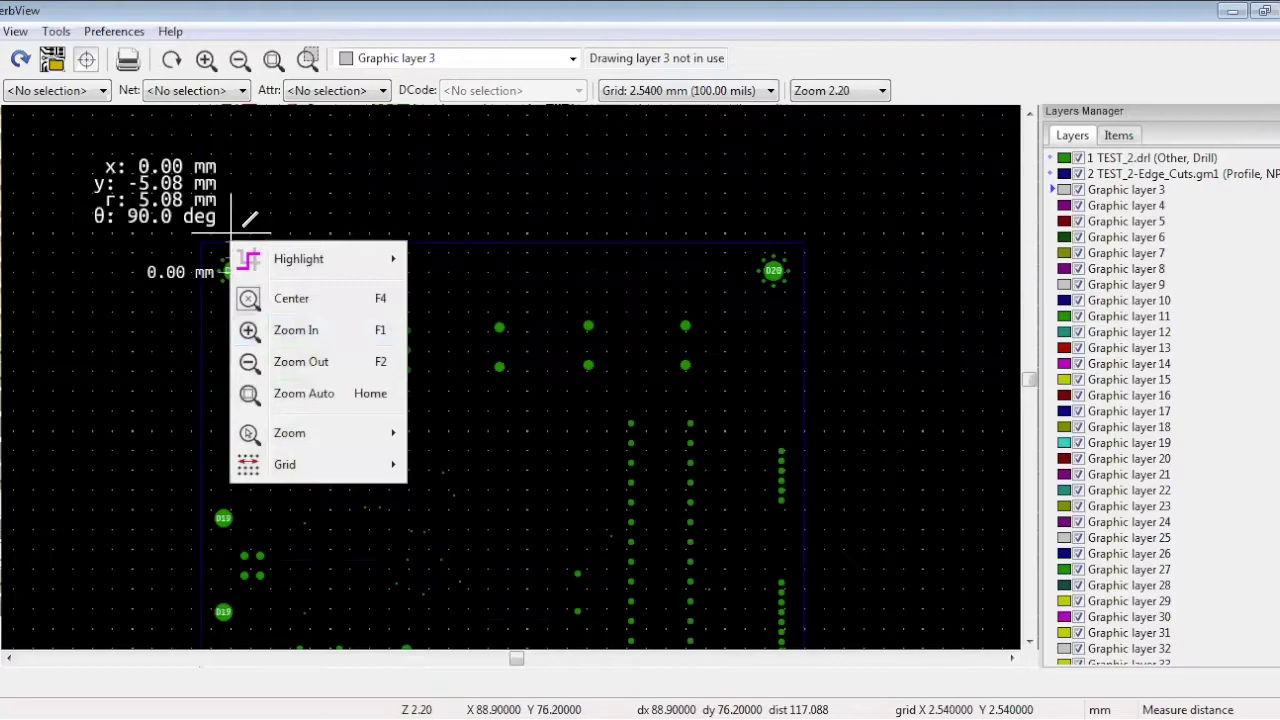
key("Escape")
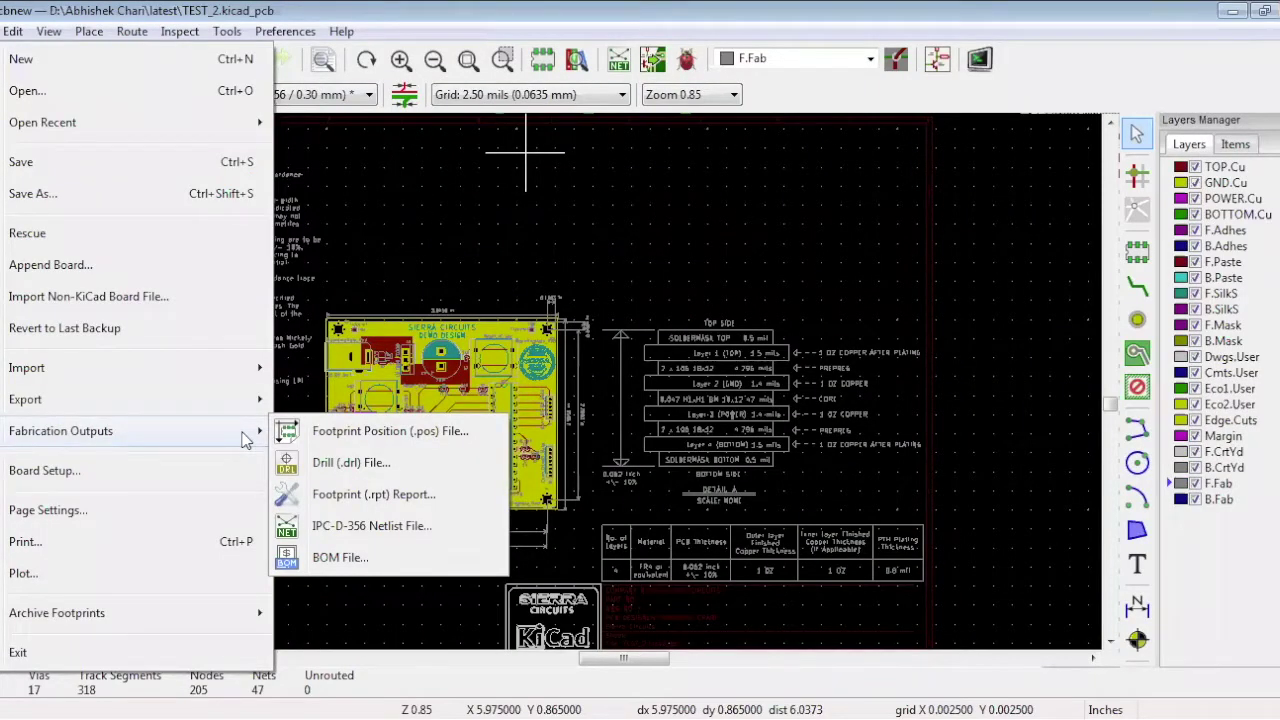
In the PCB editor's drill file settings, set the output folder to GERBERS and generate the drill map in Gerber format.
left_click(352, 464)
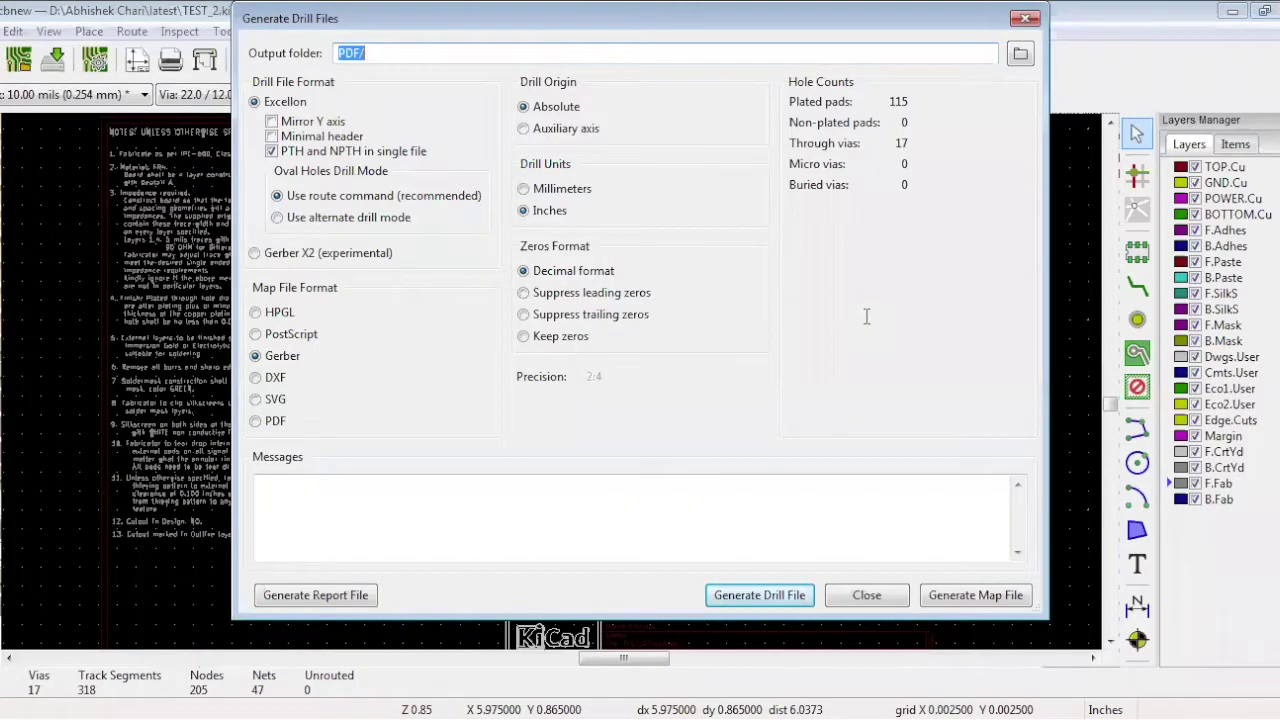
left_click_drag(868, 24, 822, 46)
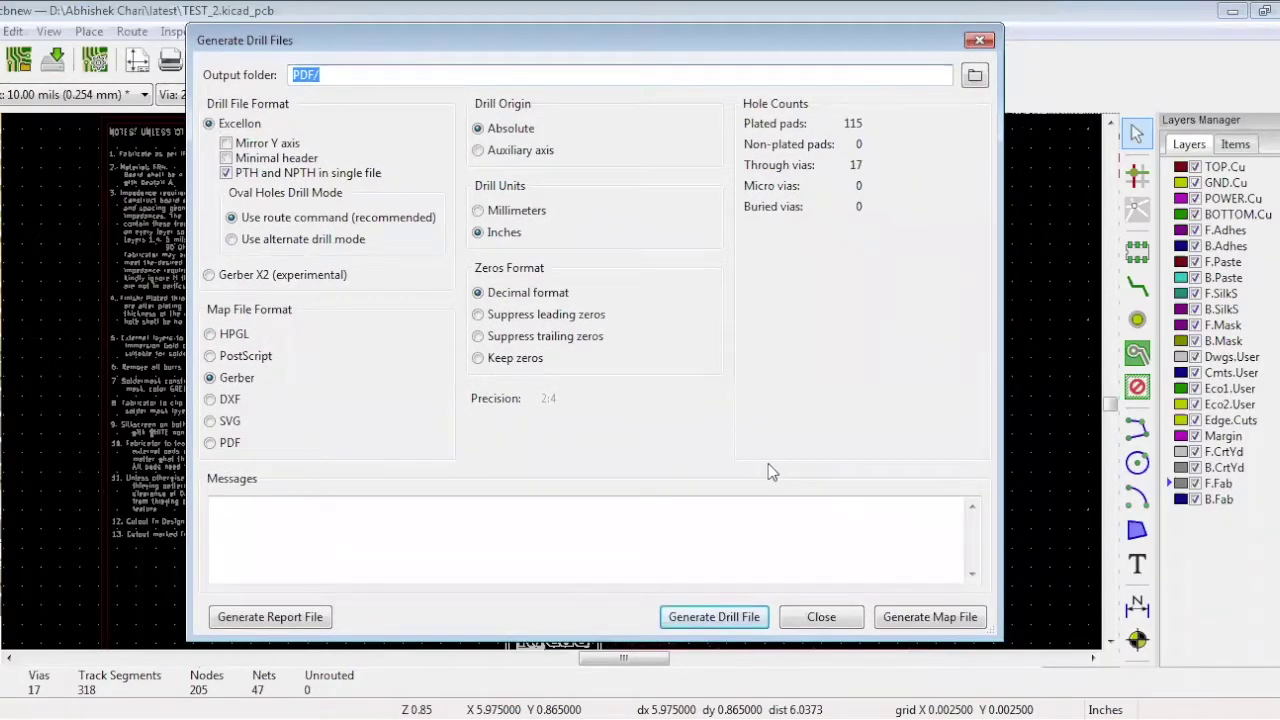
type("DRILL\\")
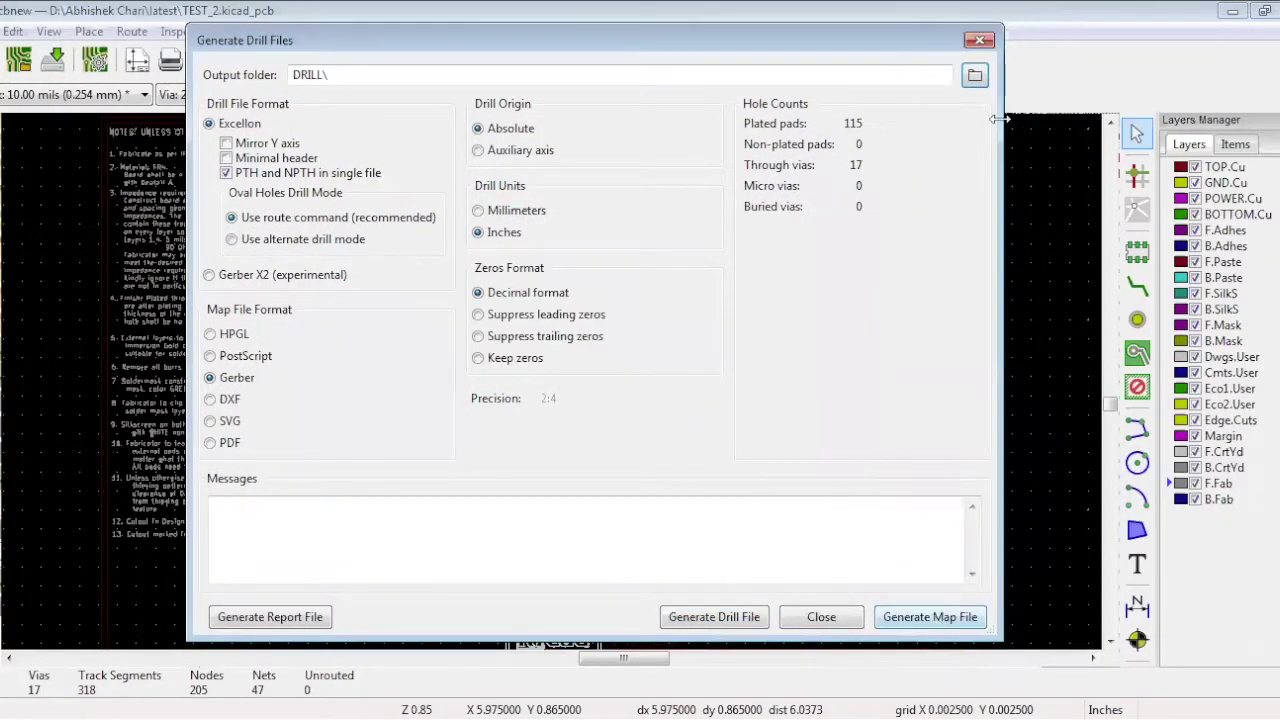
left_click(974, 77)
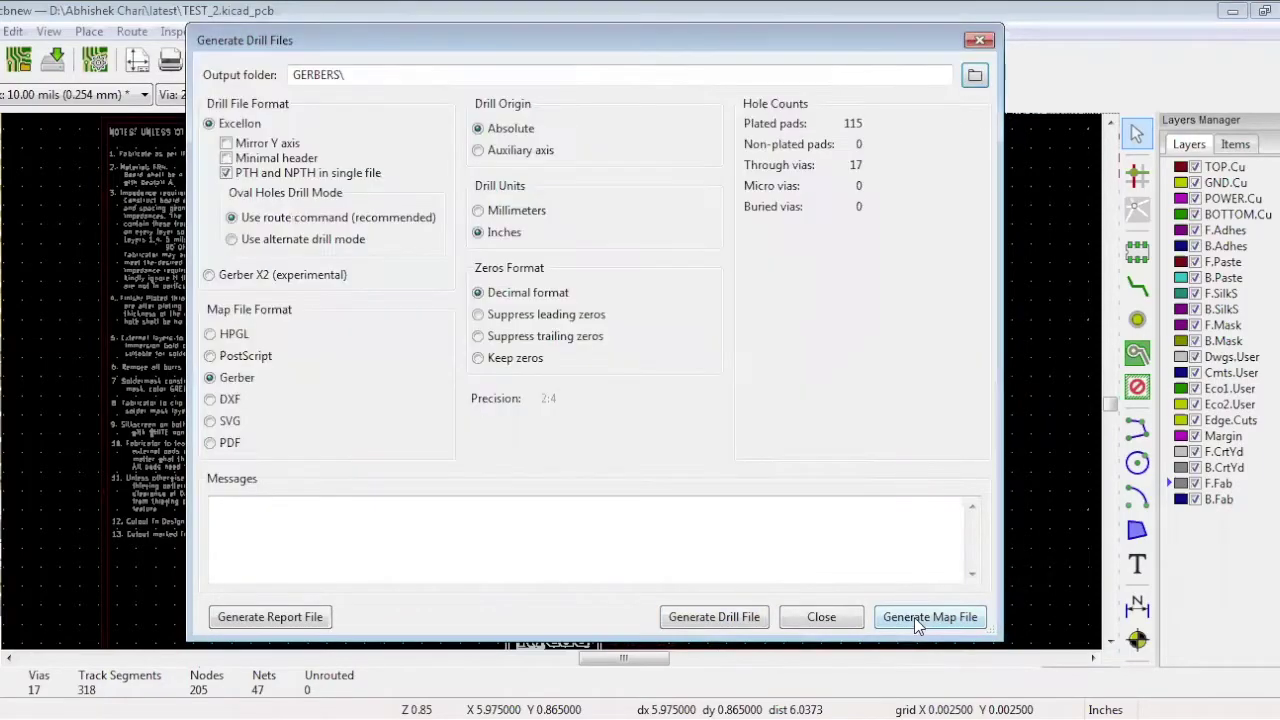
left_click(914, 617)
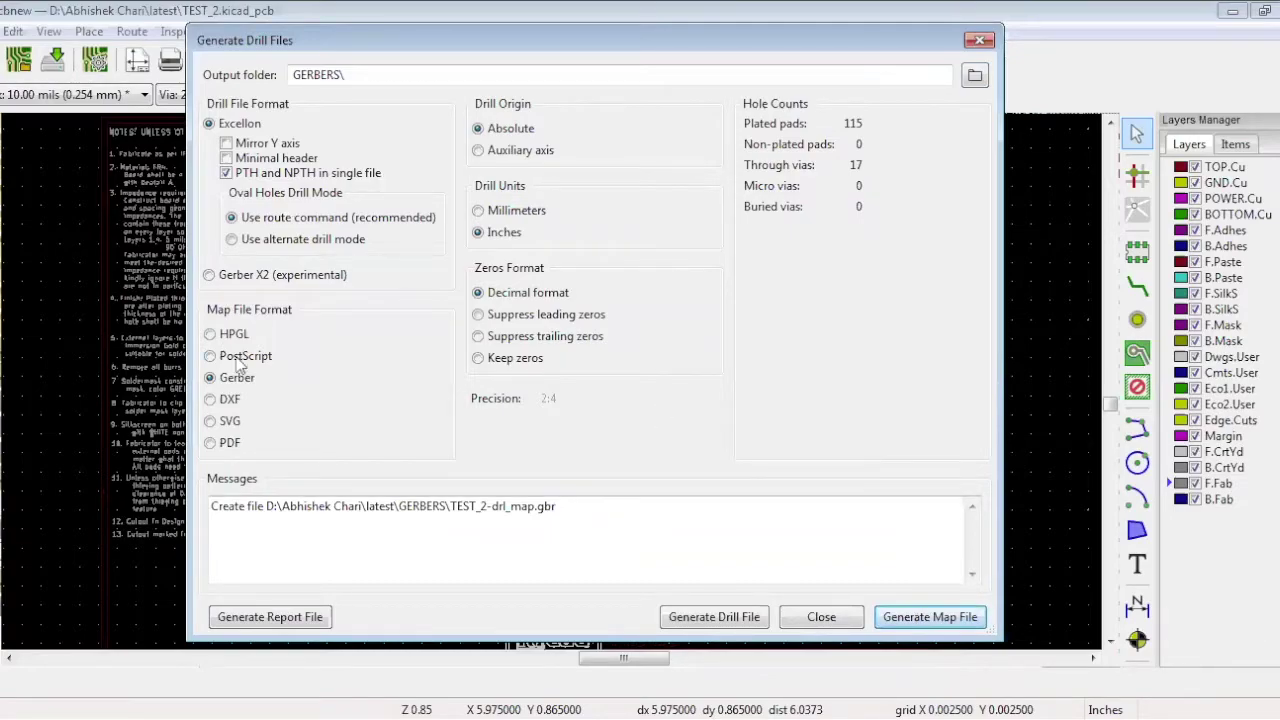
Change the map file format to PostScript, set the output folder to DRILL, and generate the drill file.
left_click(237, 362)
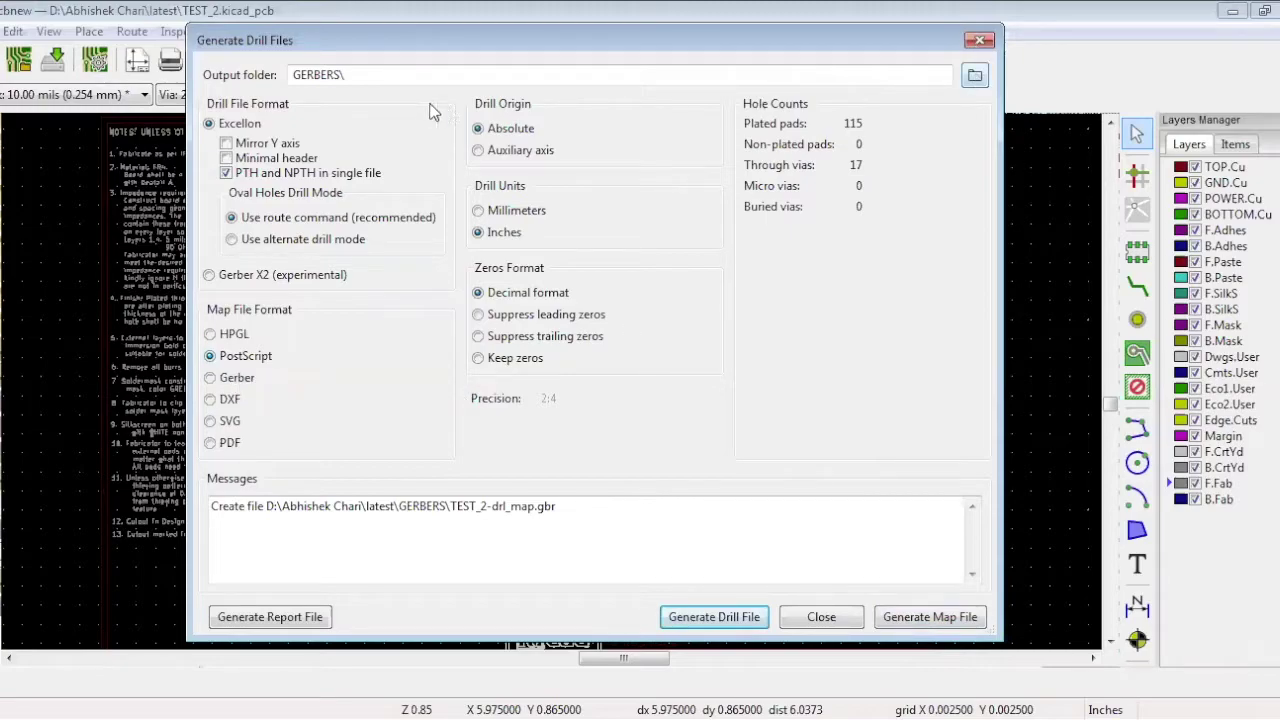
left_click(974, 75)
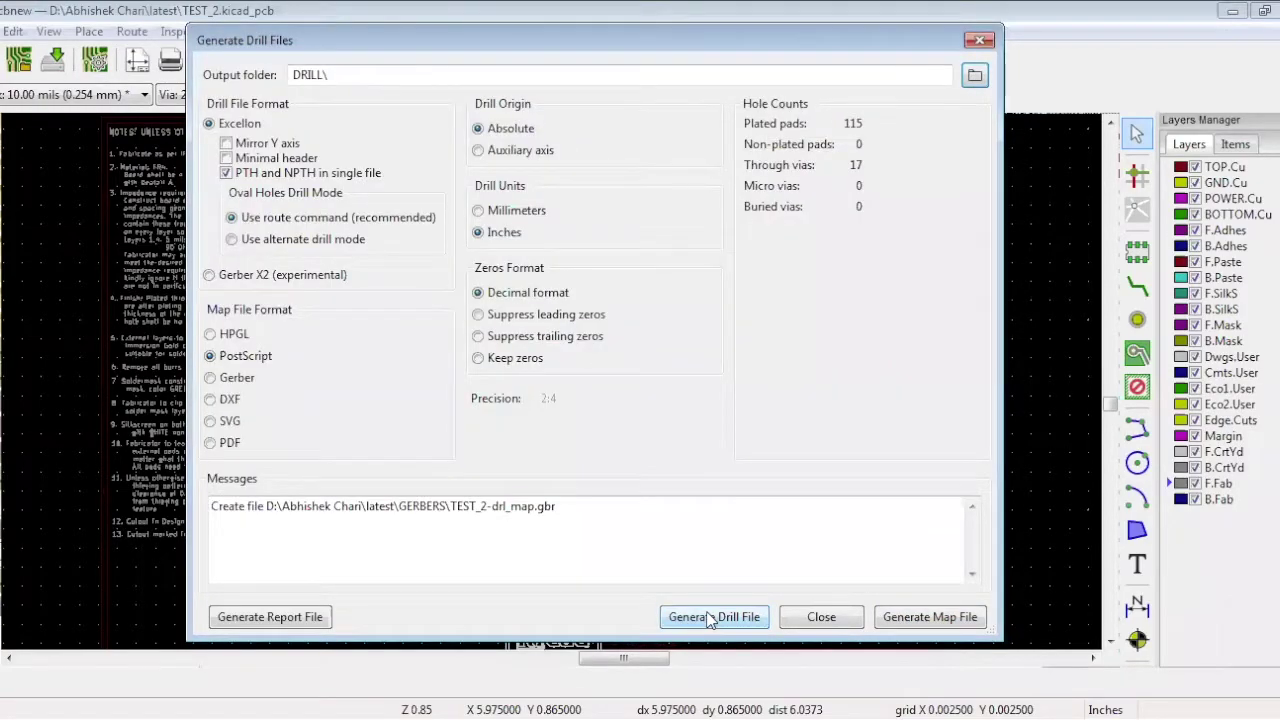
left_click(674, 617)
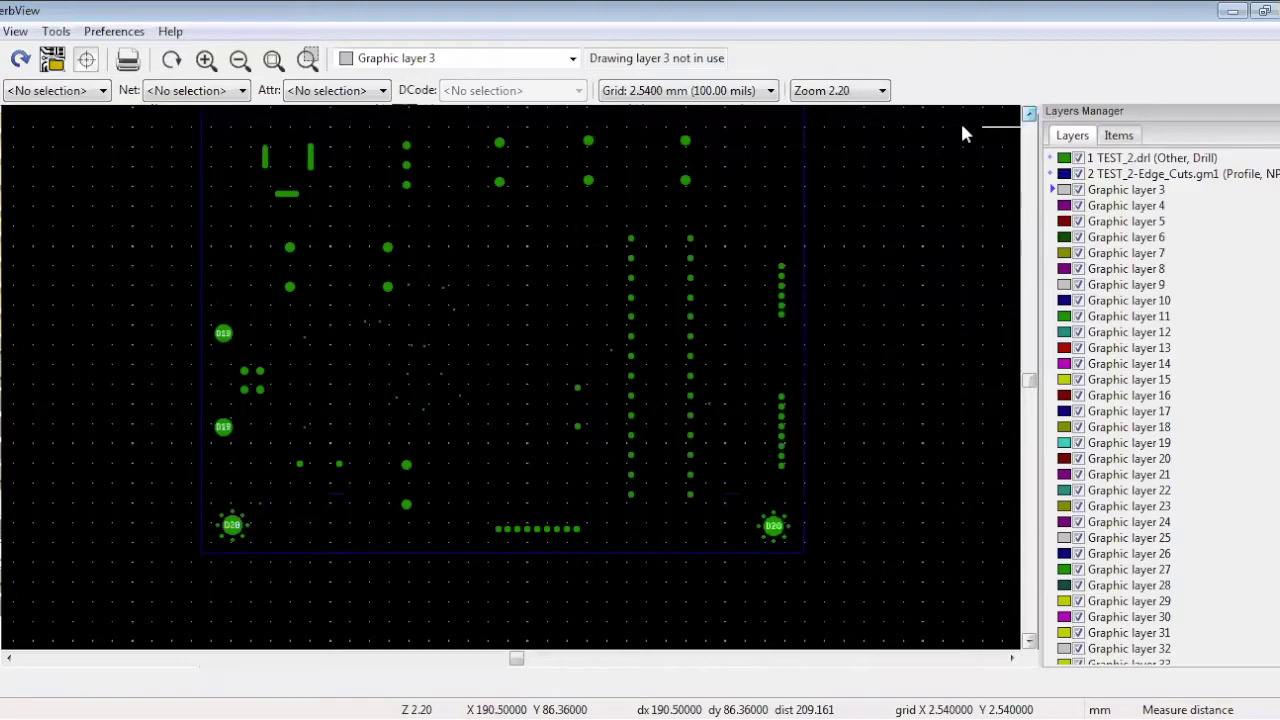
Switch back to GerbView and load the drill map TEST_2-drl_map.gbr onto graphic layer 3.
scroll(963, 133, "up", 2)
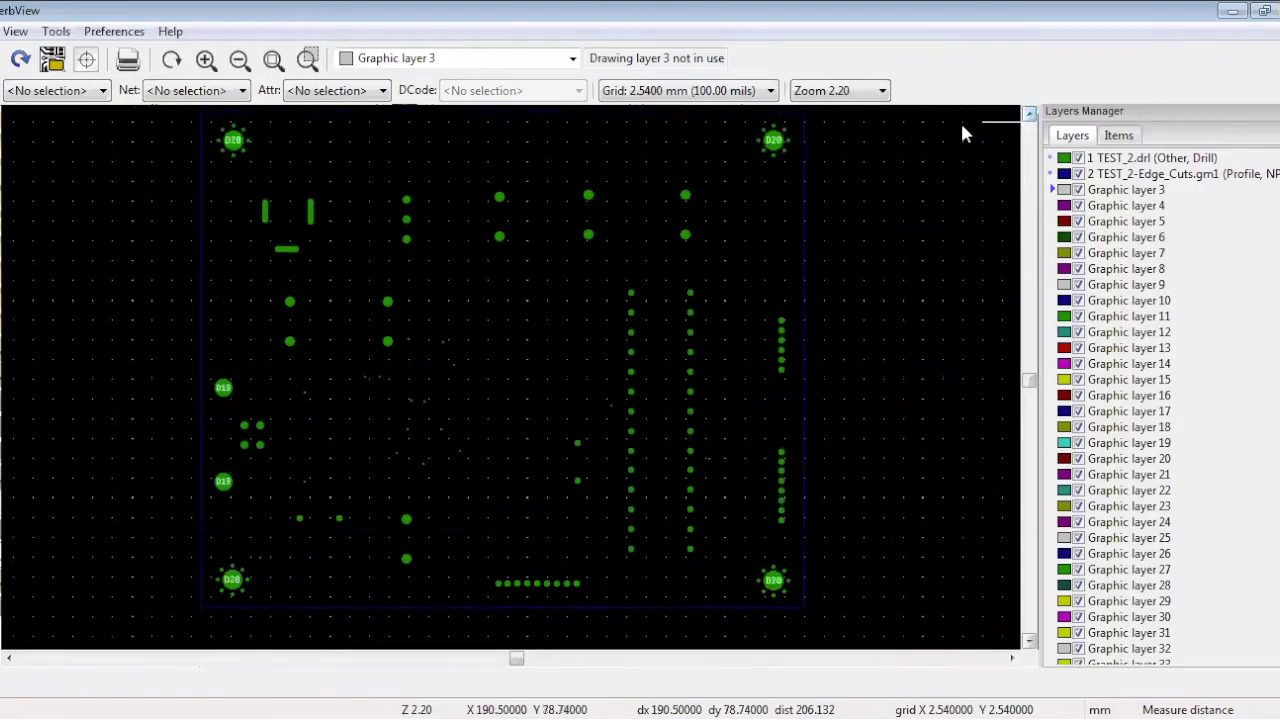
left_click(1, 31)
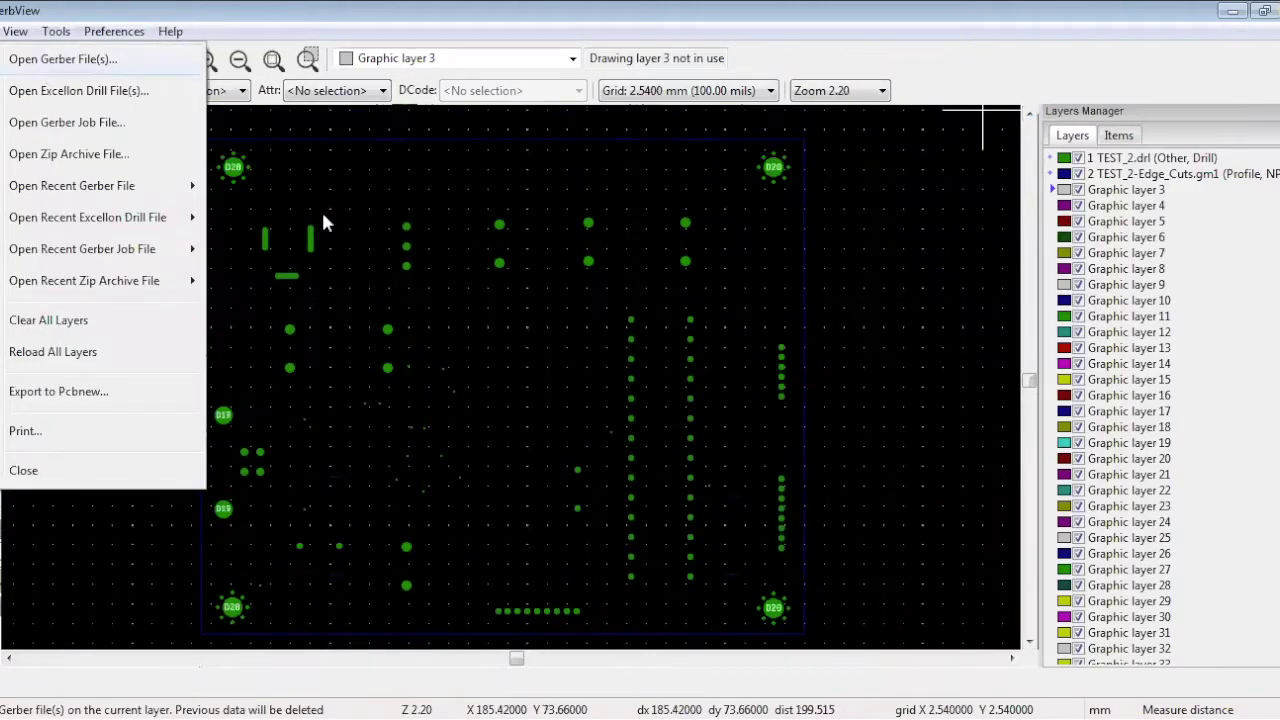
key("Return")
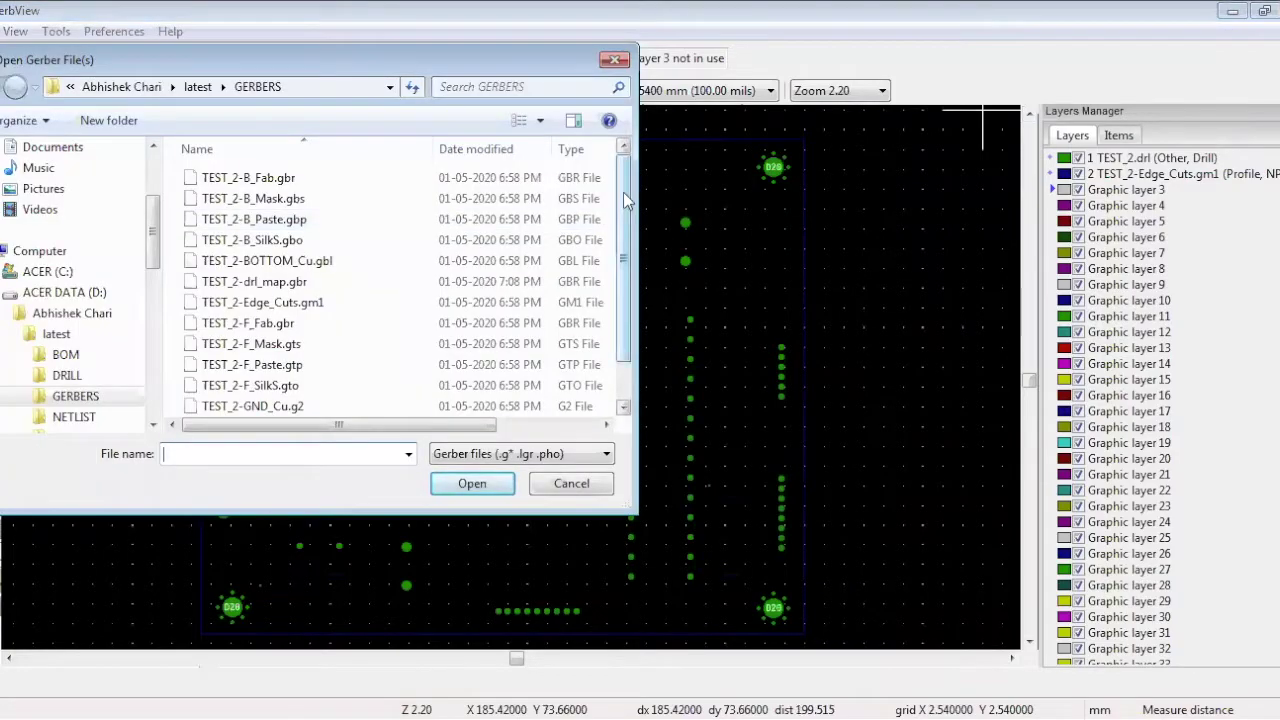
left_click_drag(623, 192, 621, 246)
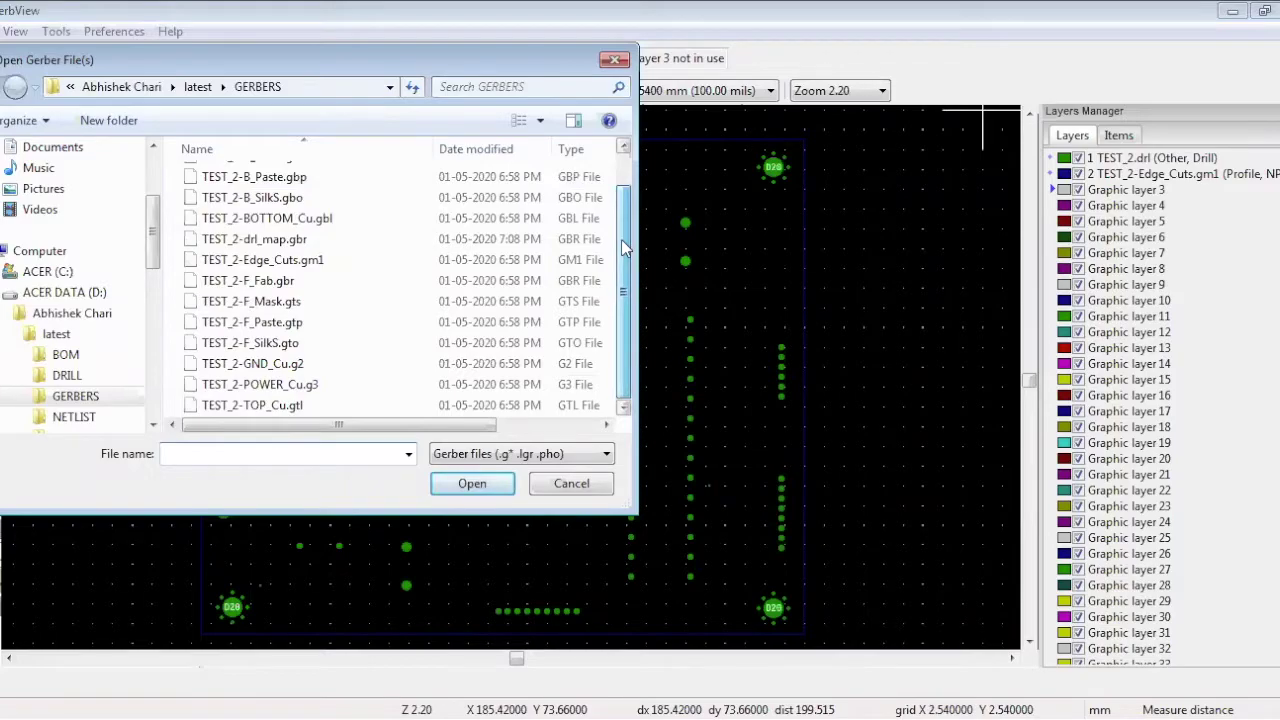
scroll(287, 245, "up", 1)
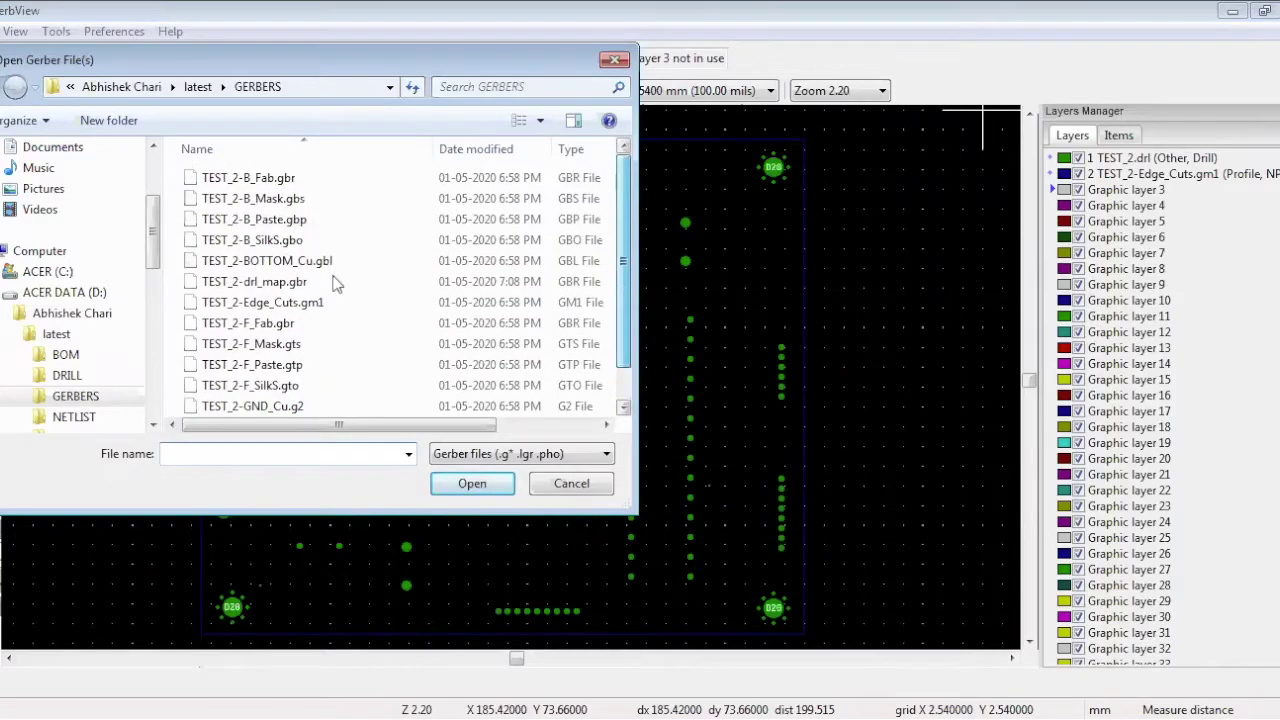
left_click(307, 288)
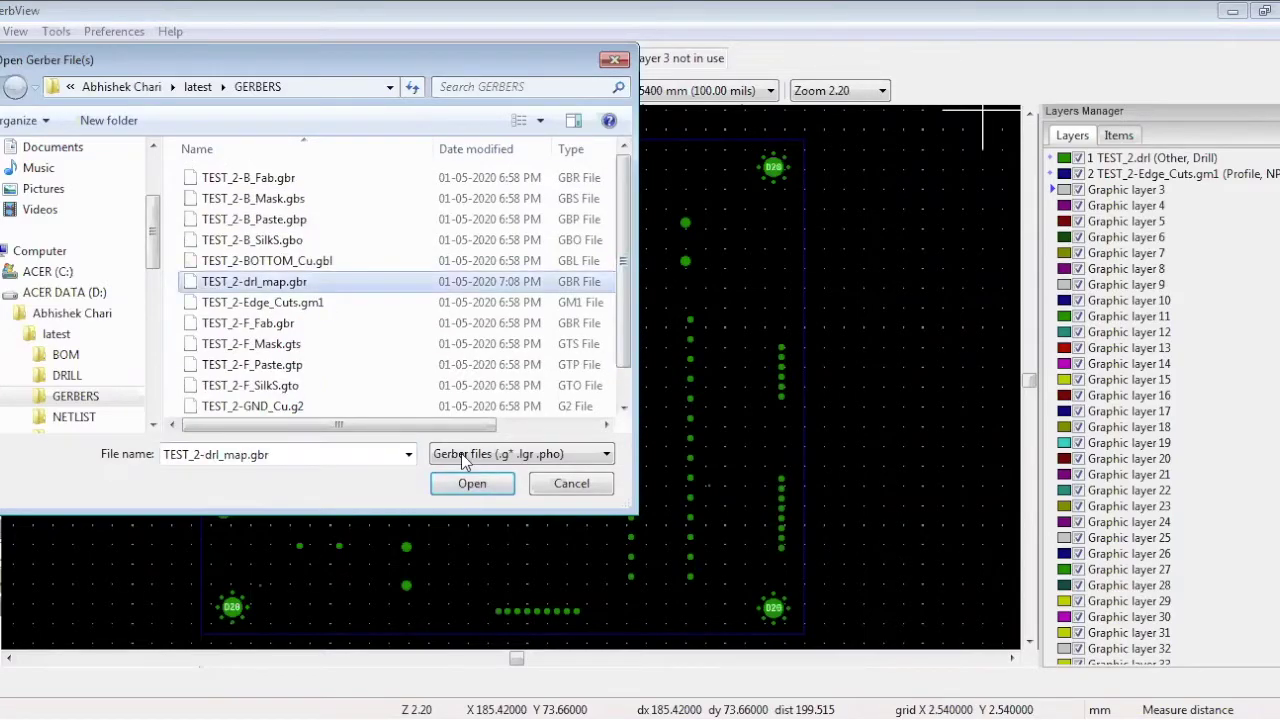
left_click(472, 484)
Load the top copper file TEST_2-TOP_Cu.gtl onto graphic layer 4.
left_click(15, 31)
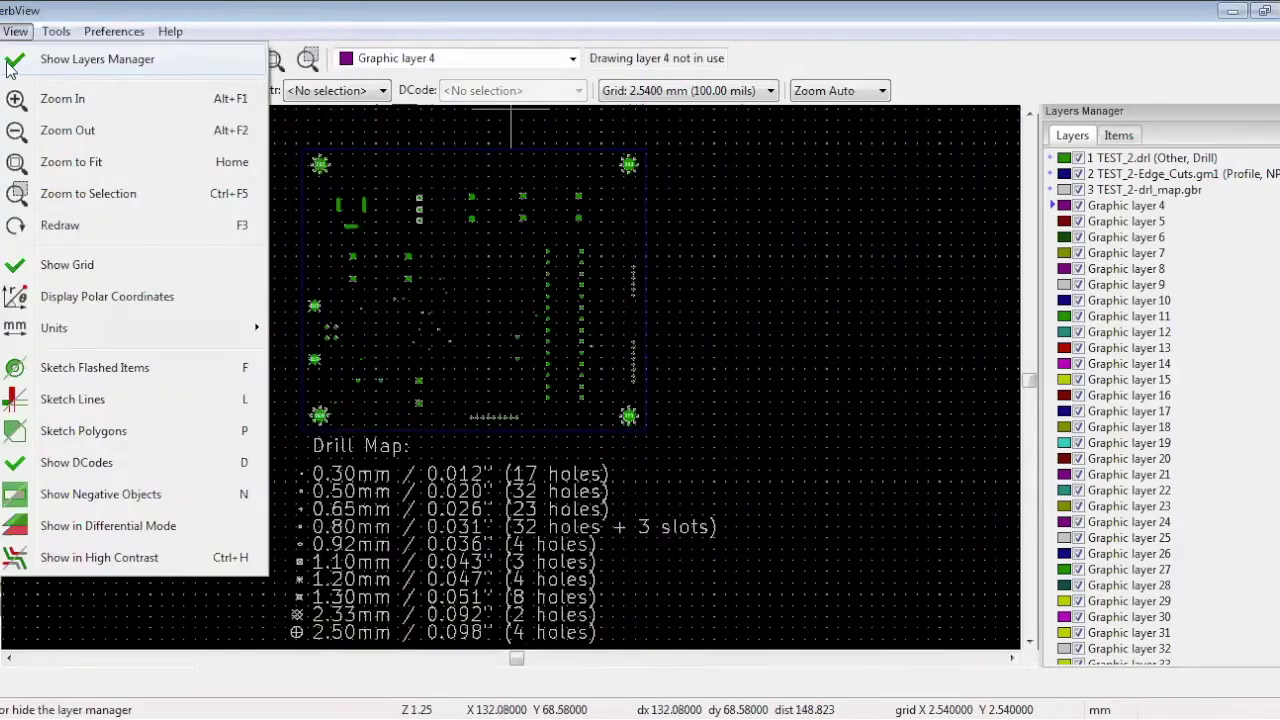
left_click(30, 60)
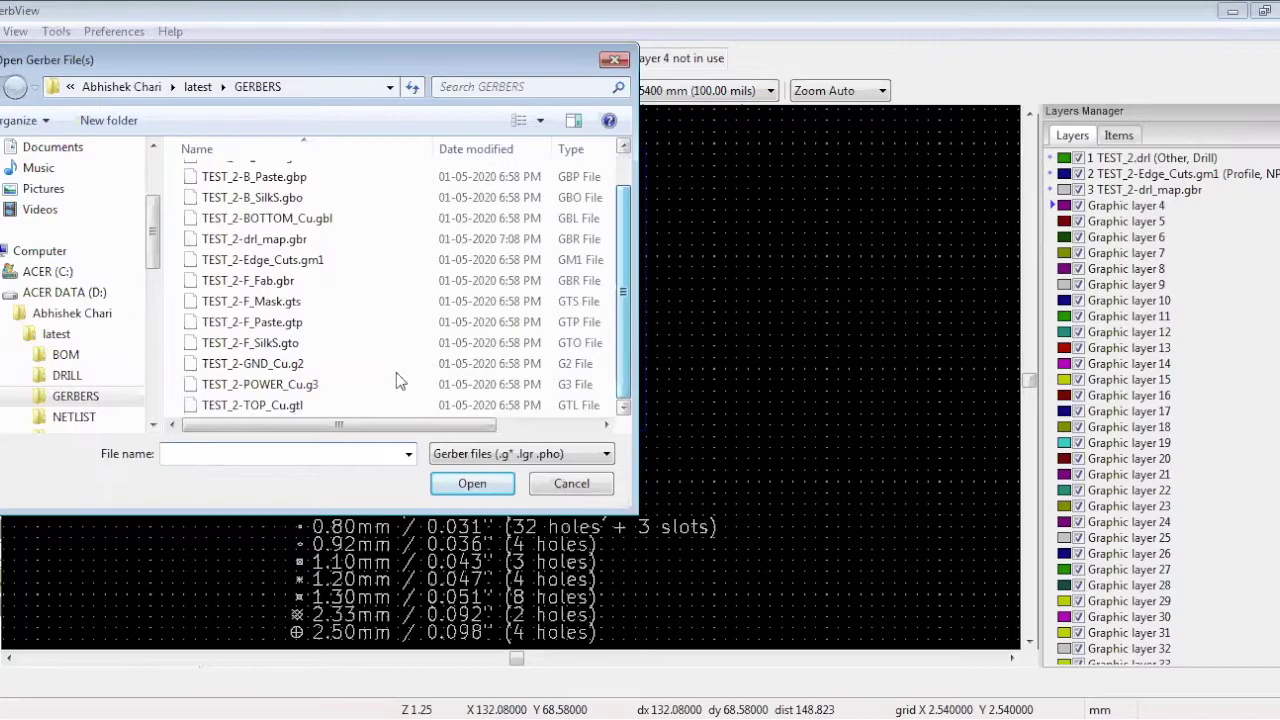
left_click(330, 405)
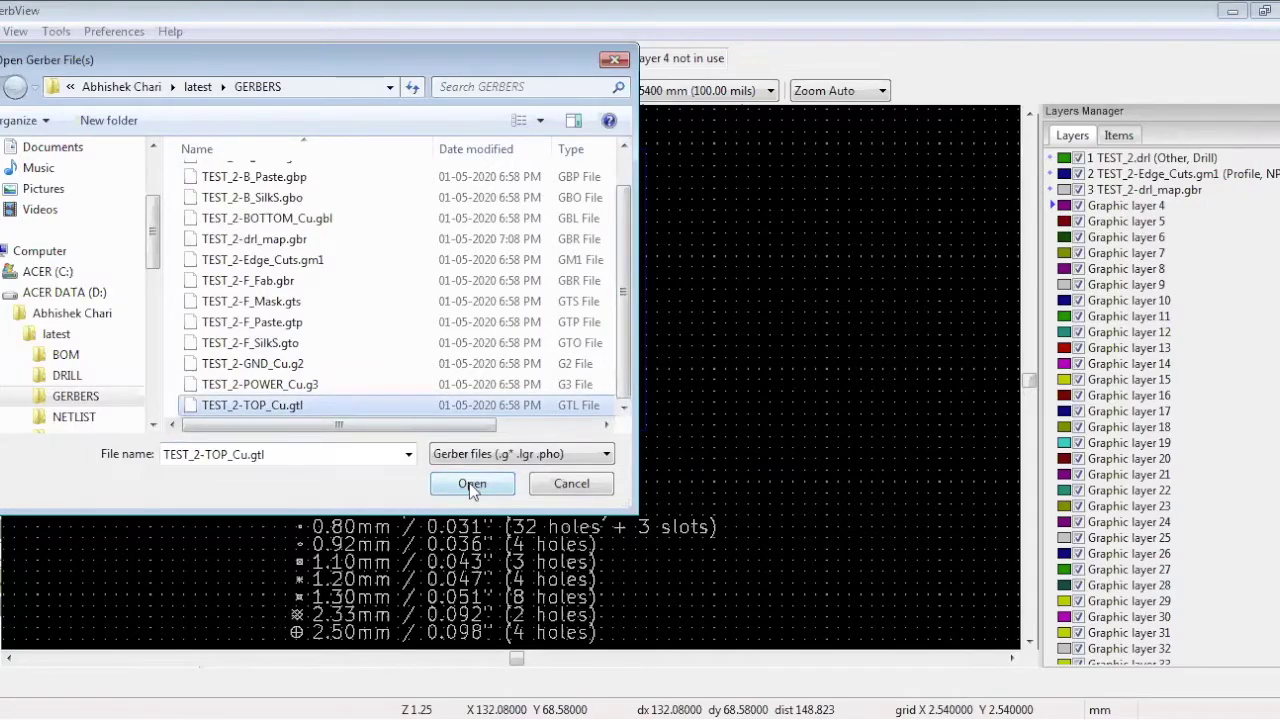
key("Return")
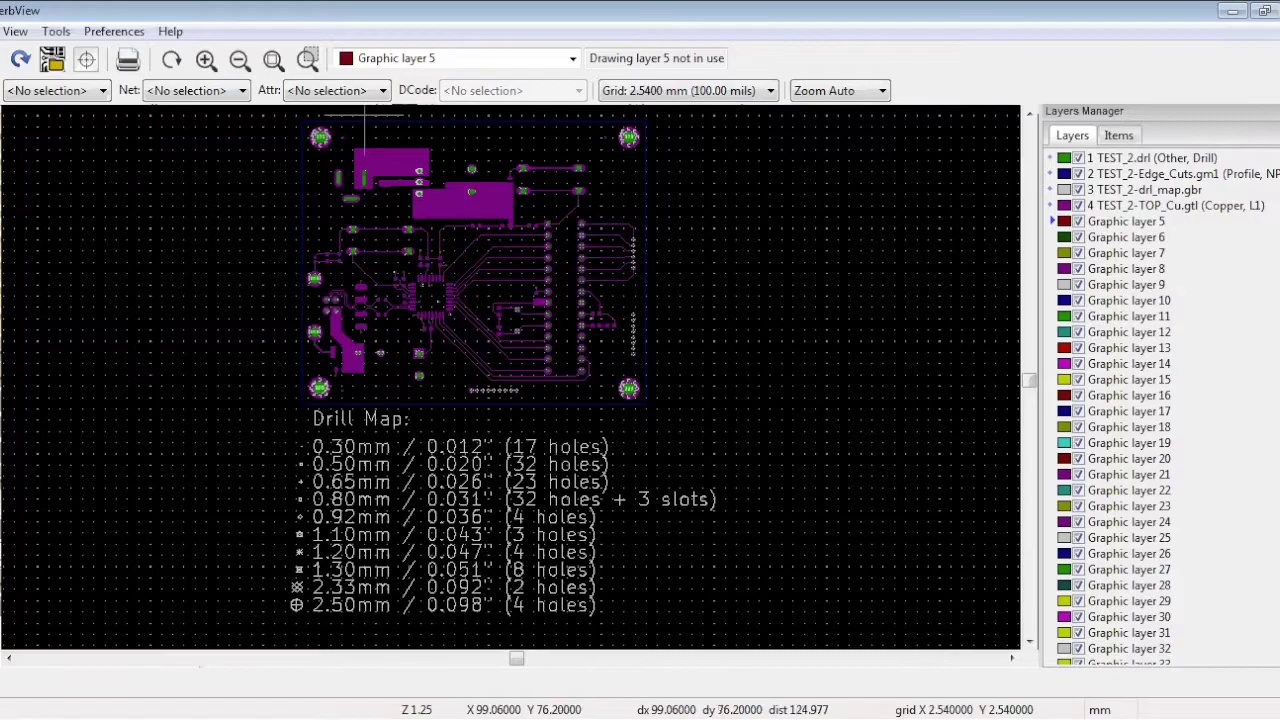
Load the bottom copper file TEST_2-BOTTOM_Cu.gbl onto graphic layer 5.
left_click(2, 31)
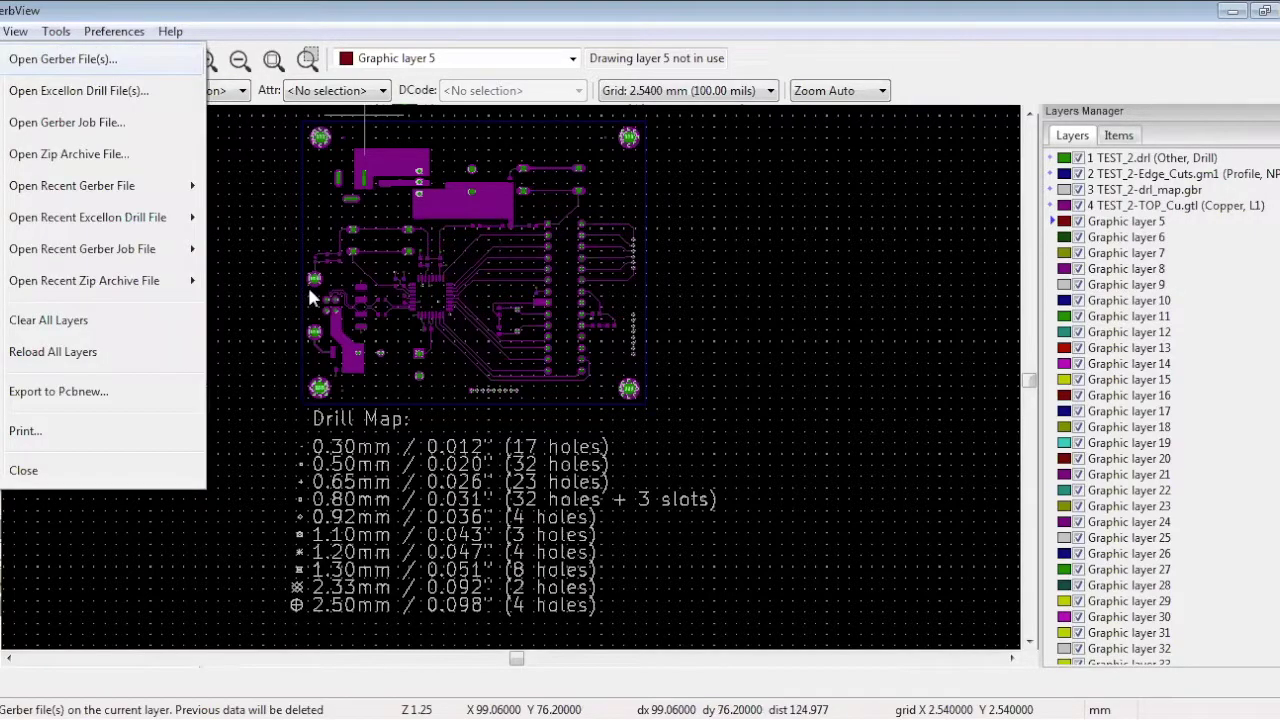
left_click(30, 58)
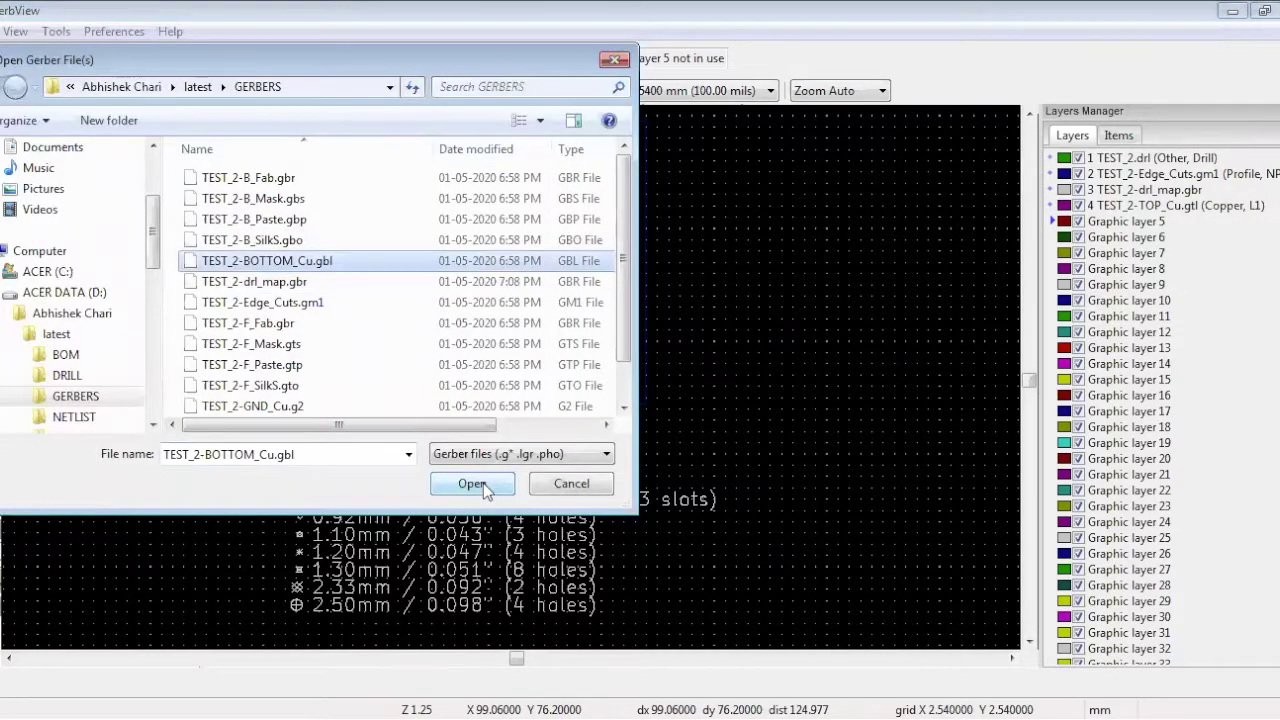